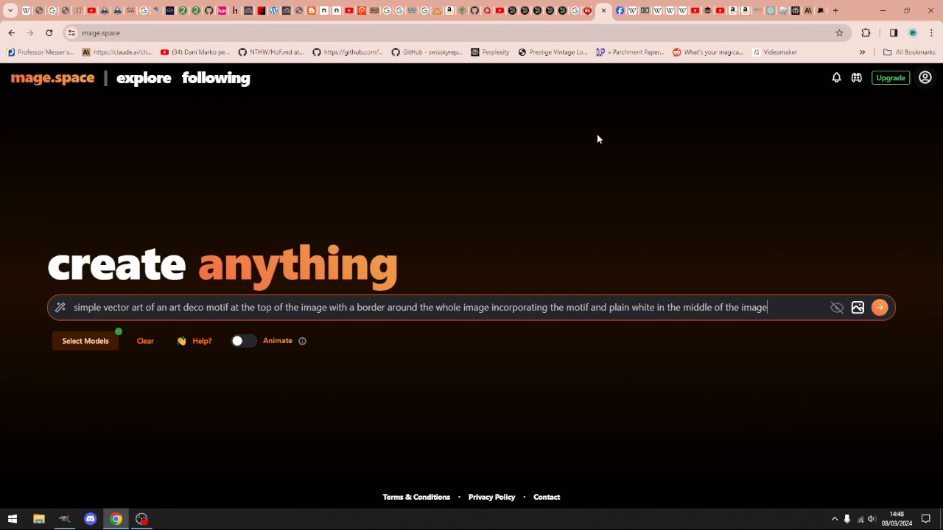
- Remove the word "an" before "art deco motif" in the image prompt
drag(75, 308, 794, 293)
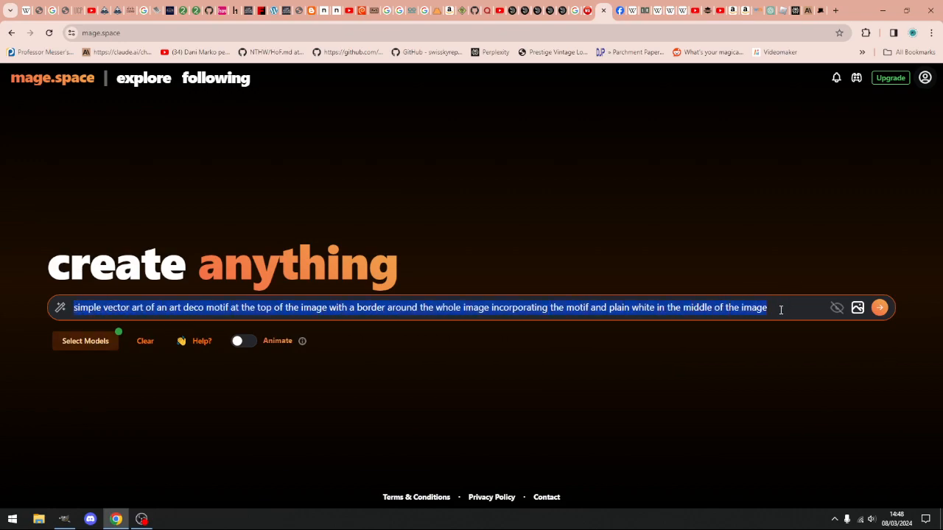
click(781, 311)
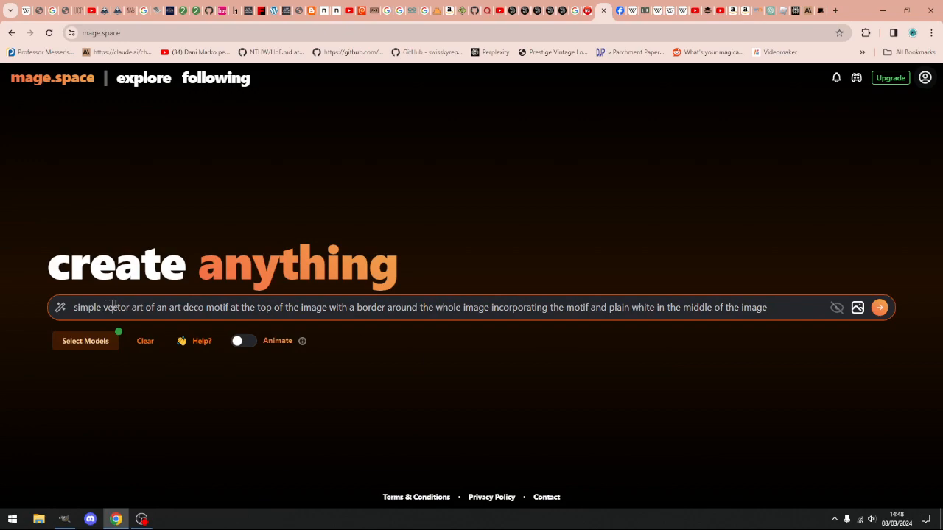
drag(156, 308, 171, 311)
key(BackSpace)
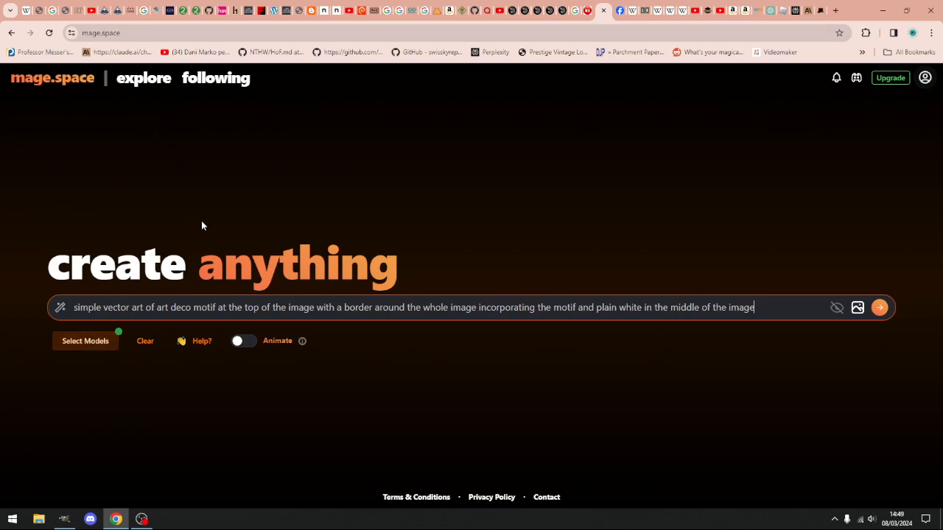
right_click(2, 383)
click(79, 400)
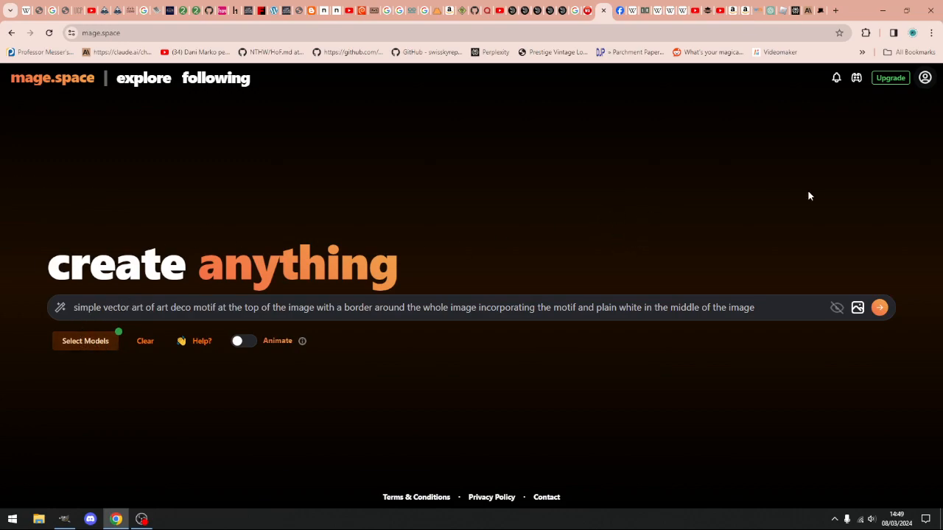
- Choose Stable Diffusion v2.1 as the base model and set the aspect ratio to Tablet (2:3)
click(85, 341)
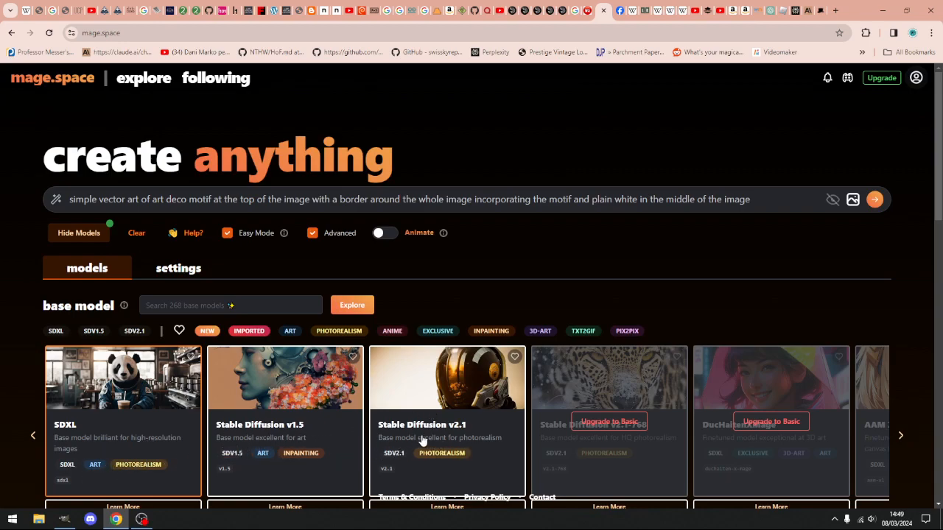
click(490, 444)
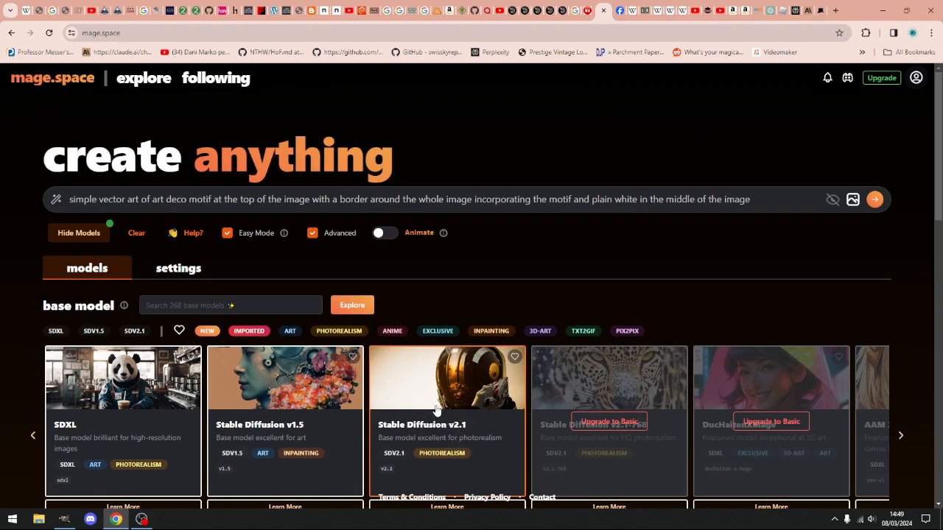
click(176, 272)
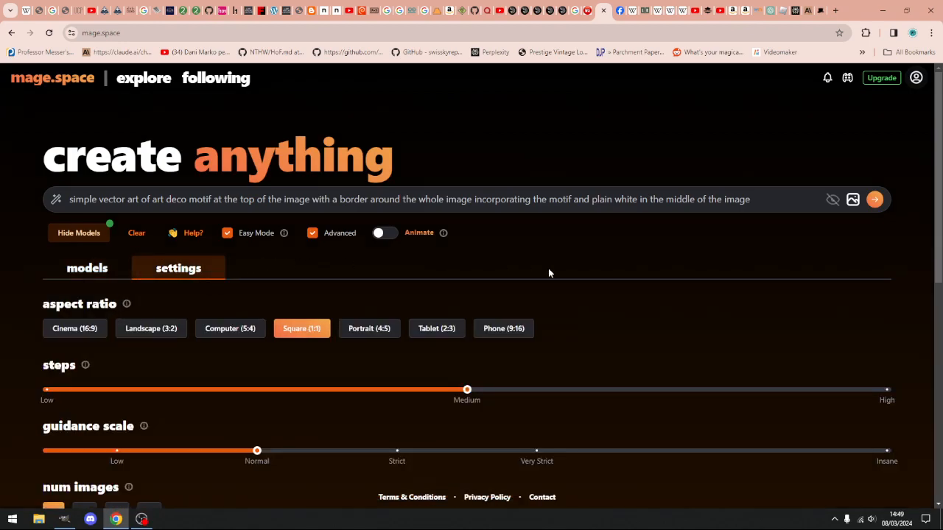
scroll(579, 284, down, 2)
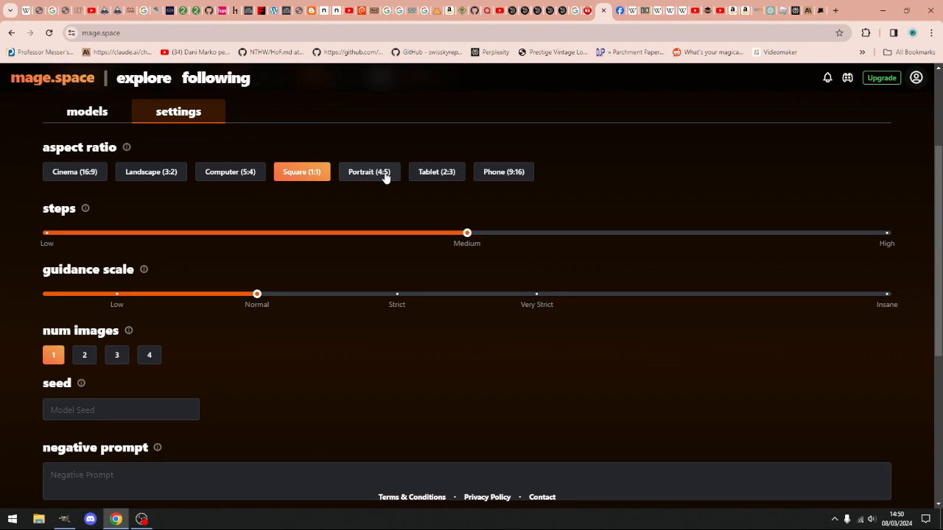
click(435, 179)
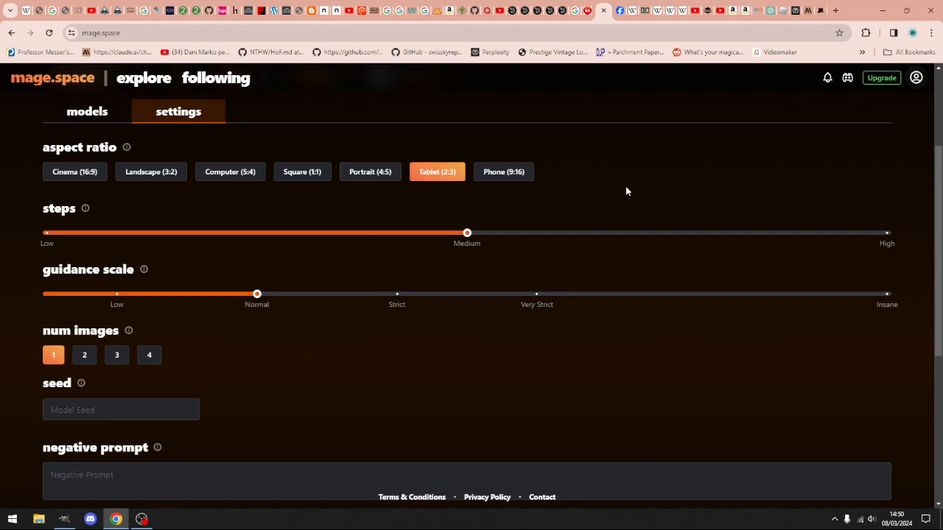
- Set the generation steps to High
mouse_move(467, 234)
drag(467, 235, 892, 244)
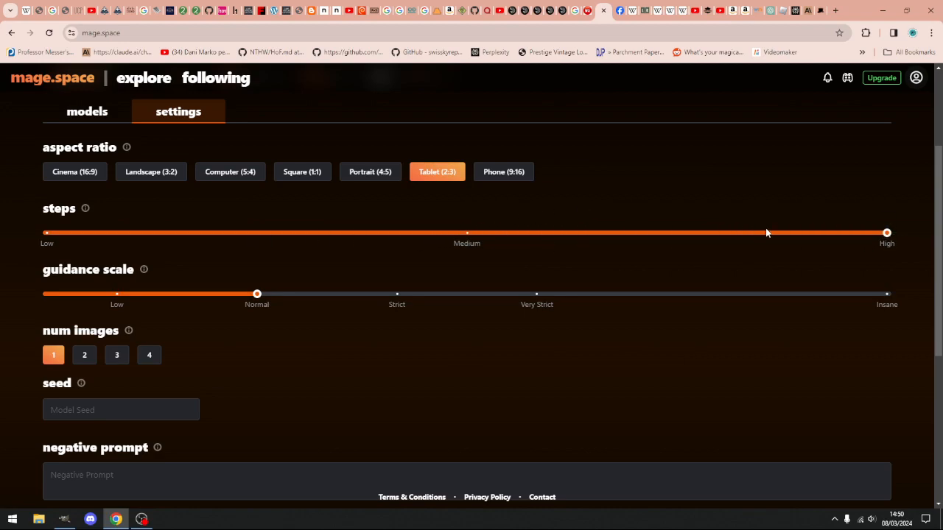
mouse_move(886, 234)
drag(886, 234, 508, 233)
click(467, 242)
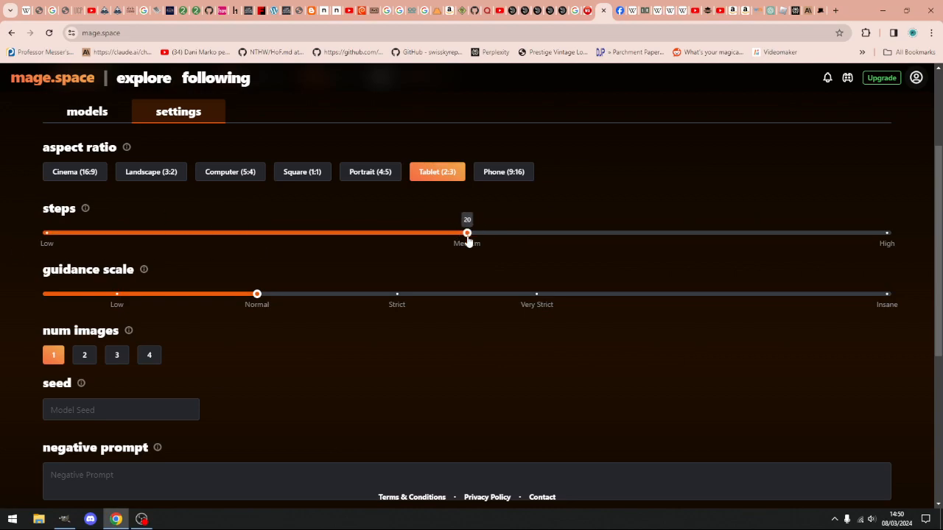
drag(467, 242, 891, 232)
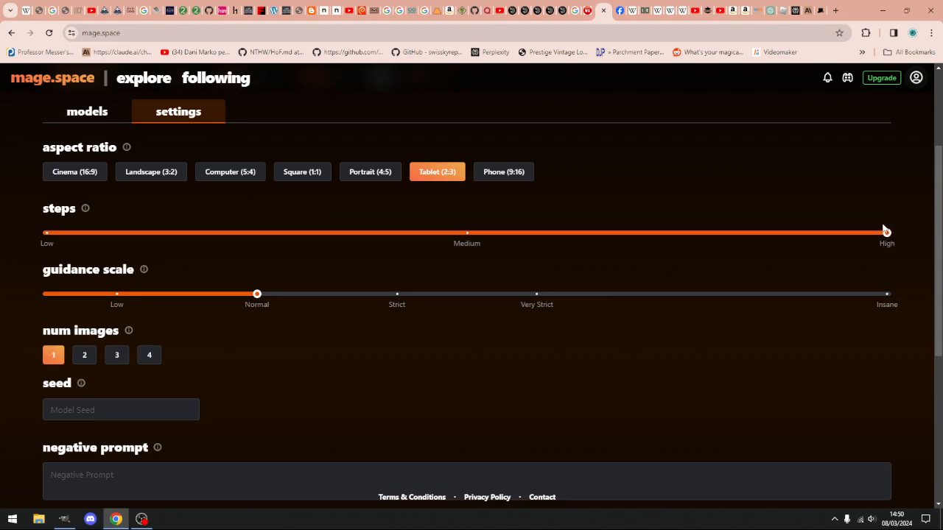
- Set the guidance scale to Strict
mouse_move(263, 300)
drag(257, 297, 261, 297)
click(373, 291)
drag(372, 291, 405, 301)
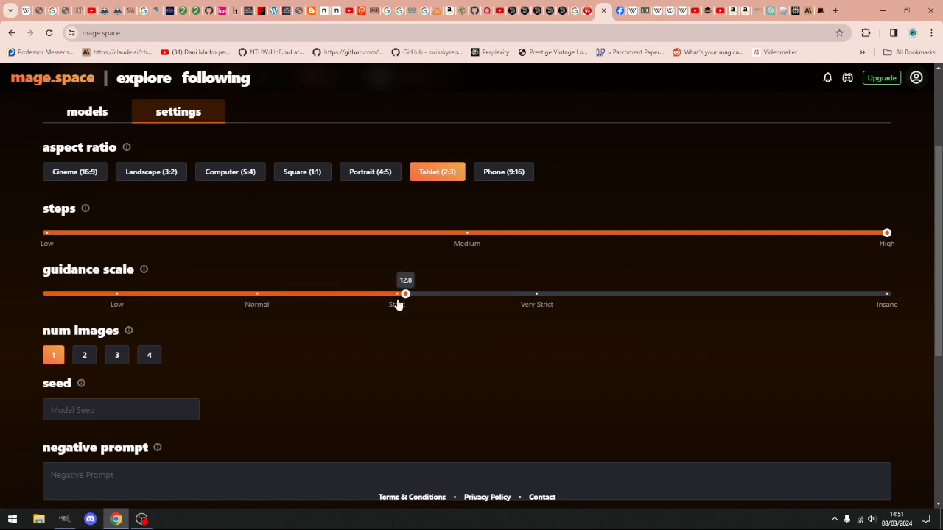
click(396, 302)
mouse_move(399, 295)
scroll(543, 299, up, 2)
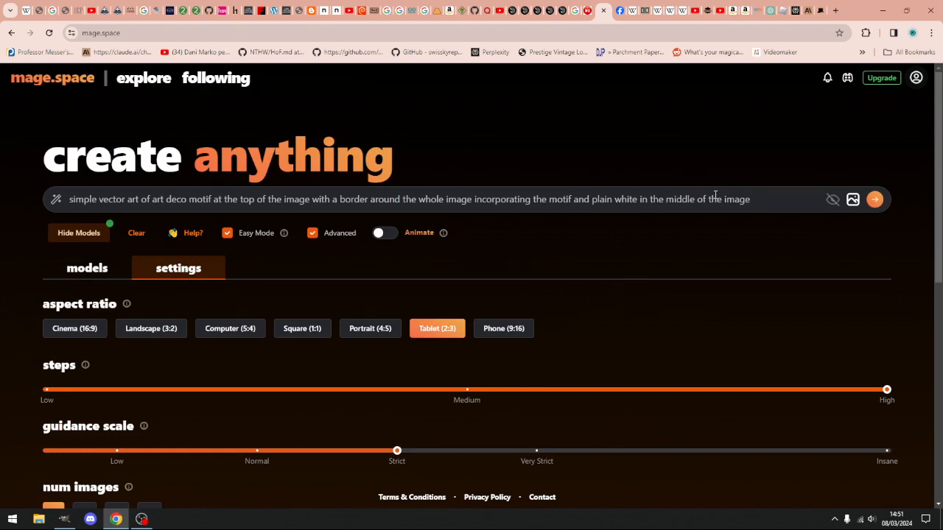
- Review the number of images, seed and negative prompt settings against the main prompt
scroll(380, 314, down, 1)
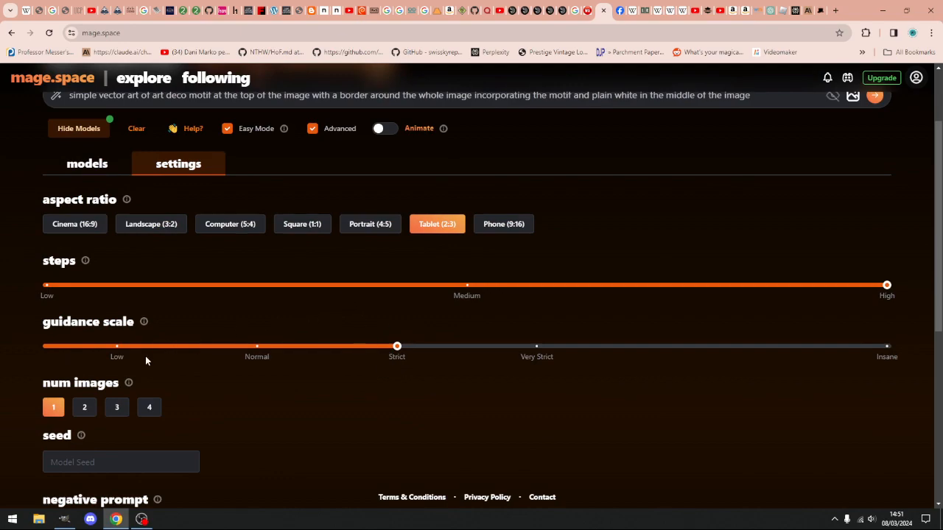
mouse_move(116, 356)
scroll(137, 337, up, 1)
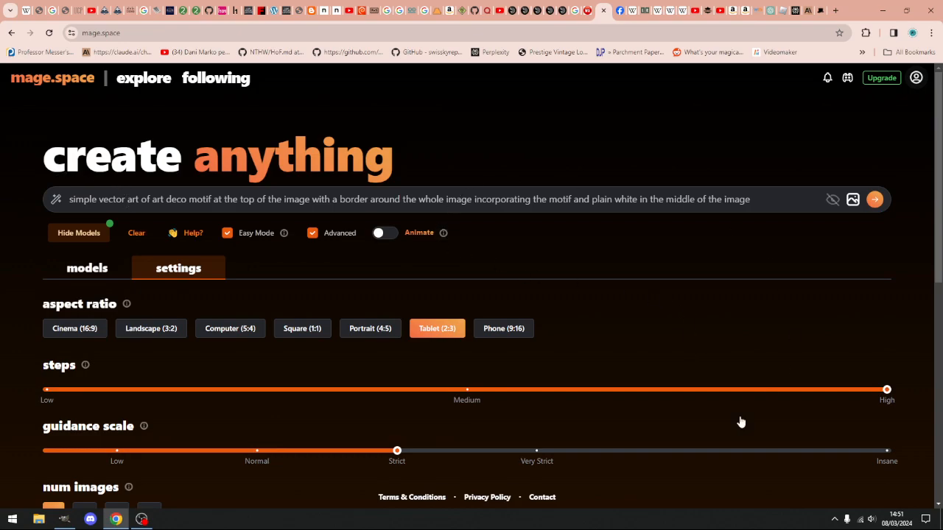
scroll(646, 344, down, 2)
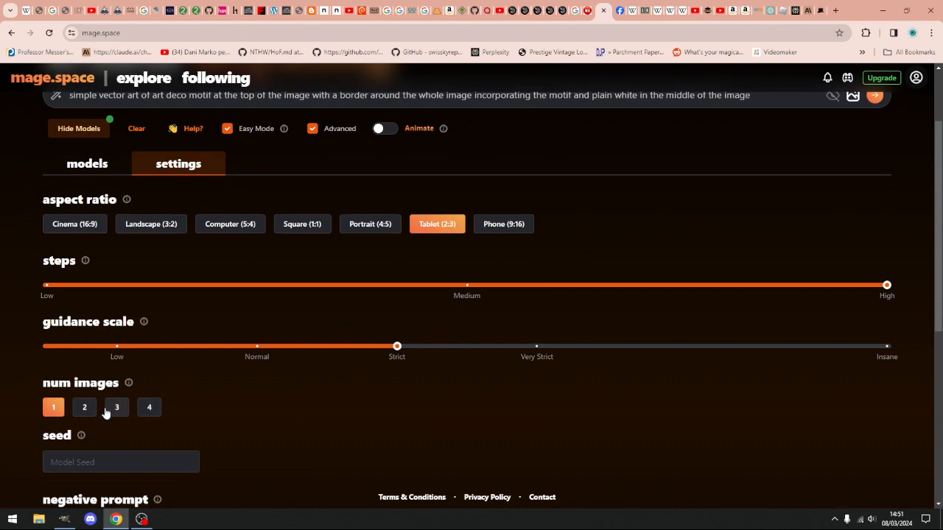
scroll(20, 390, down, 2)
click(124, 302)
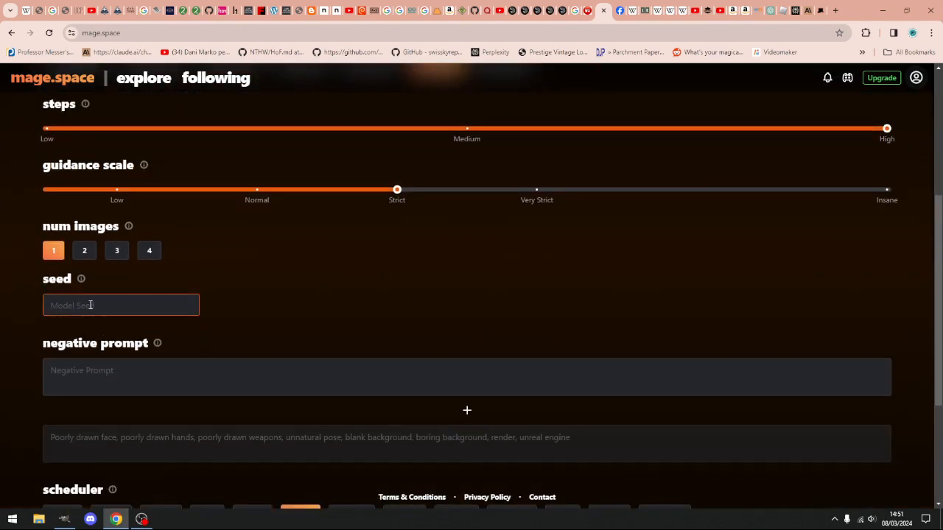
click(38, 308)
click(103, 370)
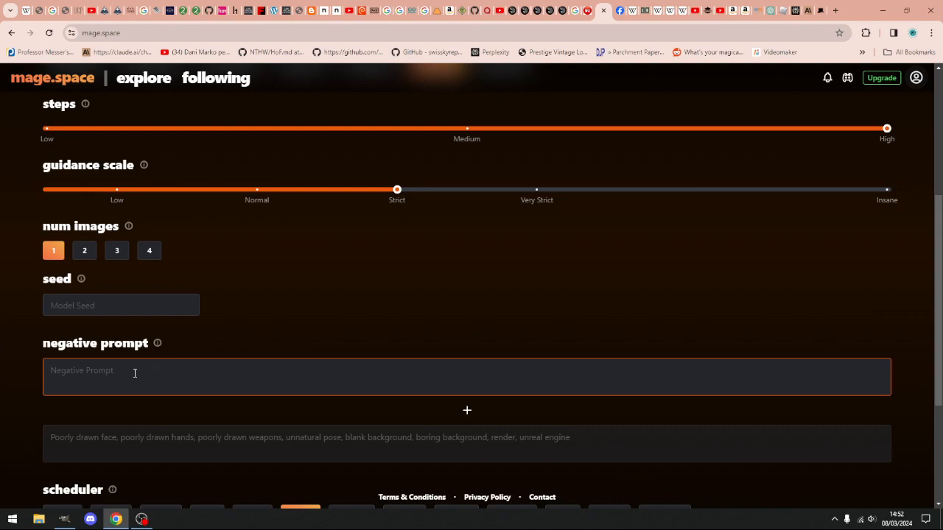
scroll(250, 317, up, 4)
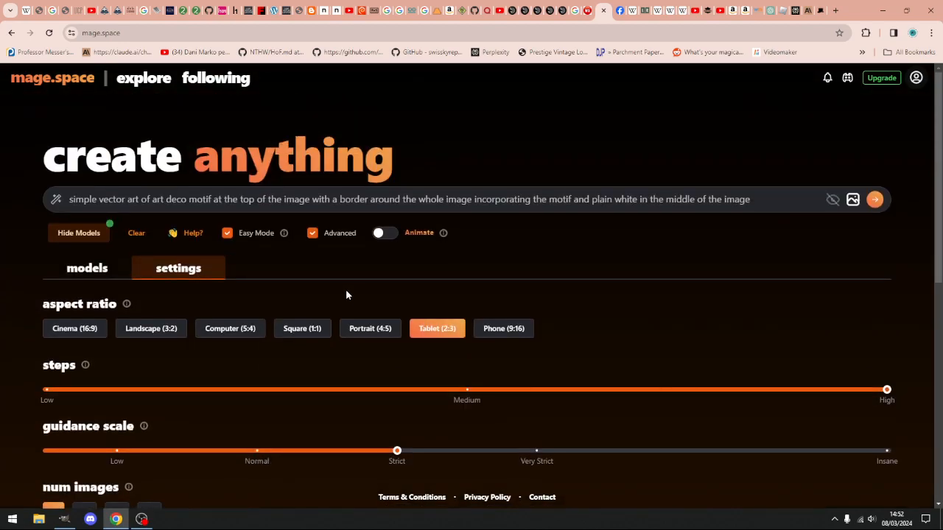
scroll(345, 295, down, 6)
scroll(214, 294, up, 3)
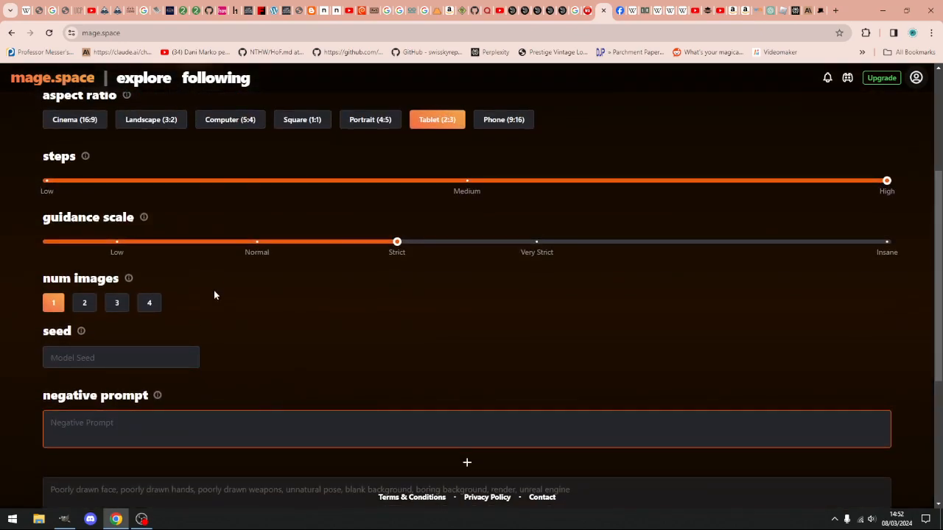
scroll(236, 301, up, 3)
scroll(257, 309, down, 4)
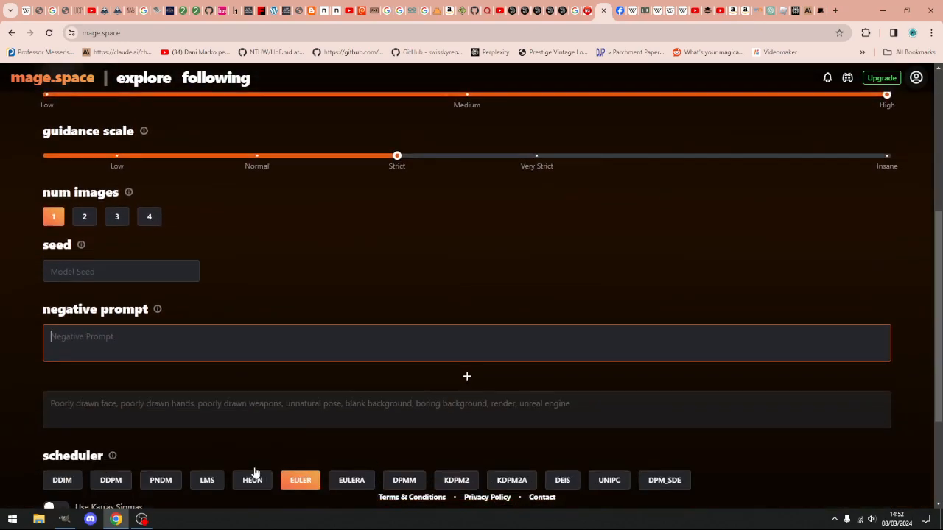
scroll(63, 282, up, 4)
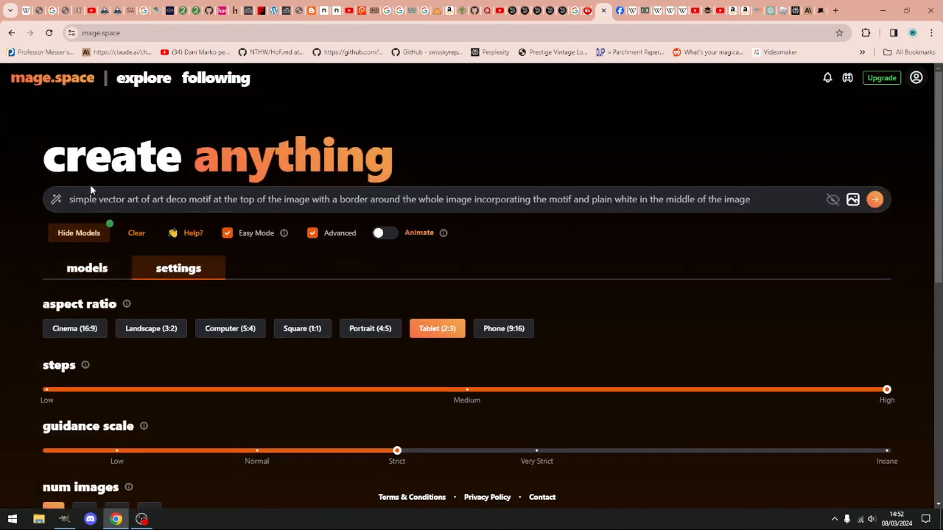
scroll(1, 258, down, 4)
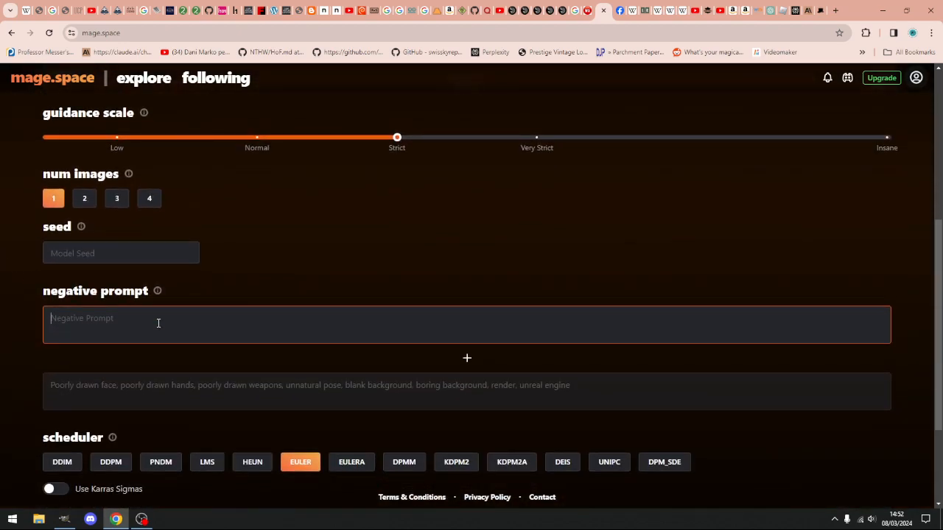
scroll(171, 325, up, 4)
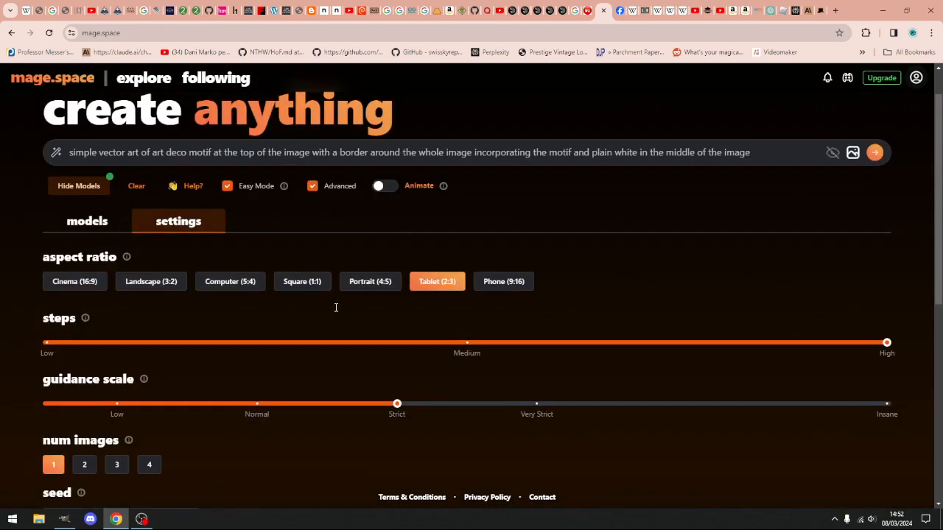
click(776, 198)
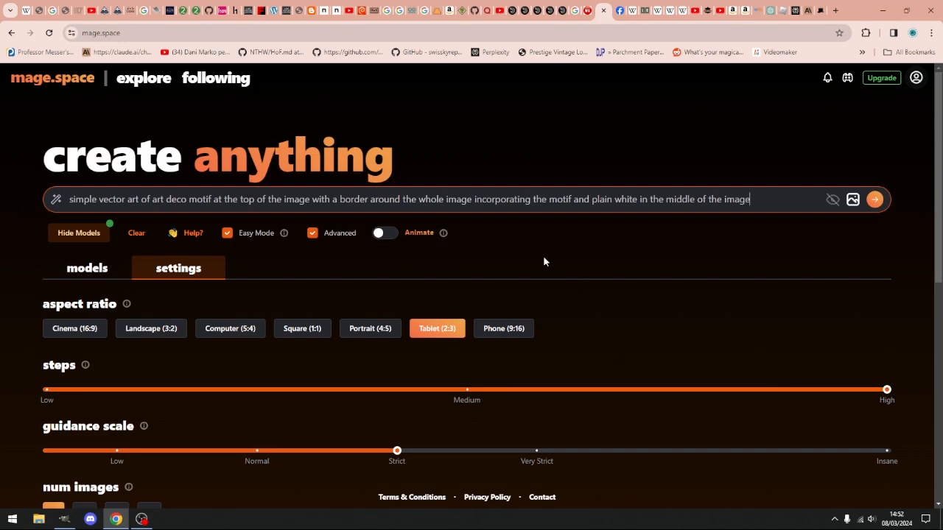
- Review the default negative prompt, scheduler, clip skip and privacy settings
scroll(575, 261, down, 3)
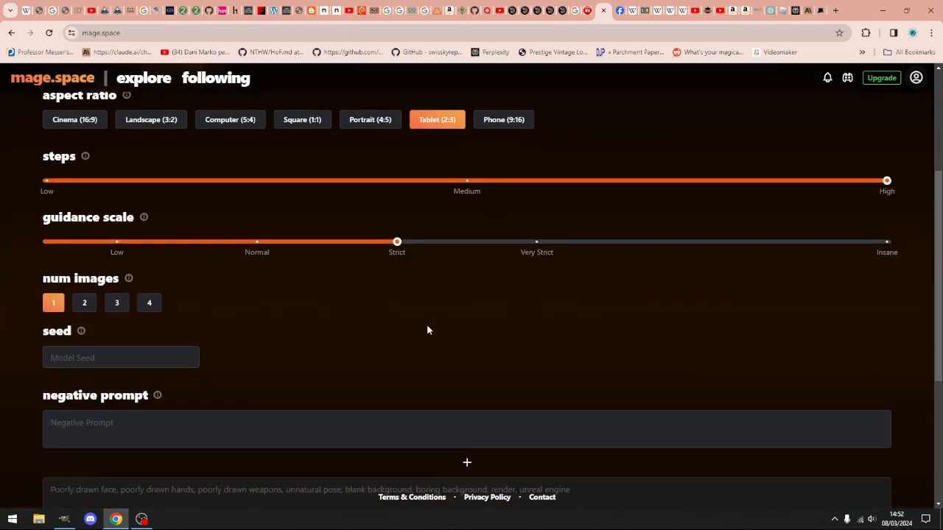
scroll(230, 357, down, 3)
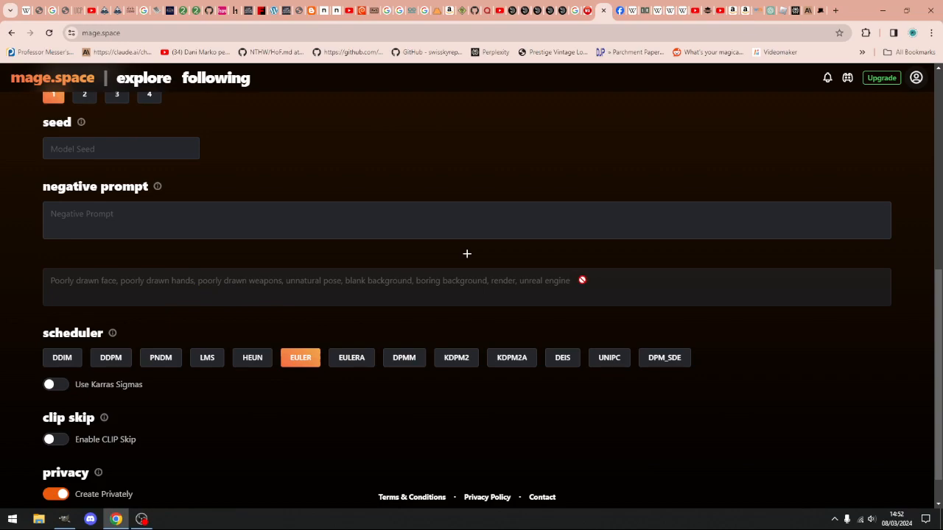
scroll(2, 332, down, 1)
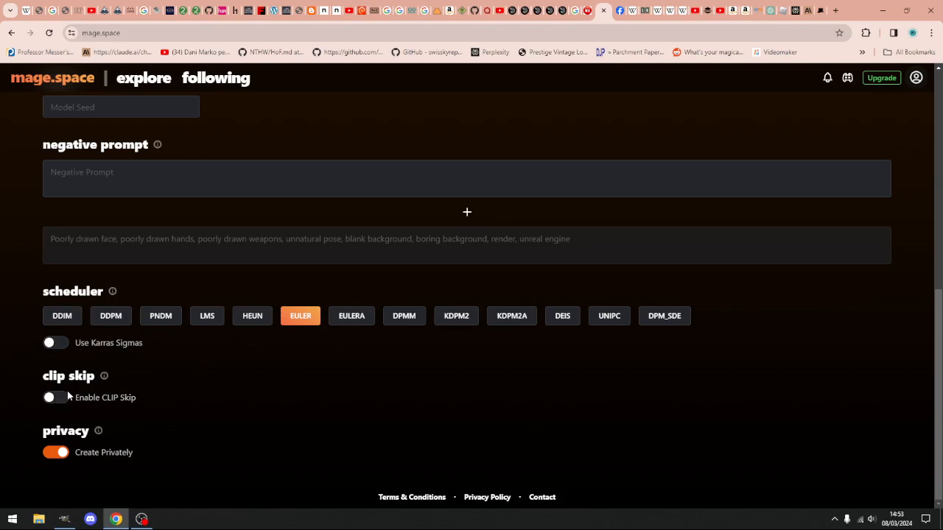
right_click(55, 451)
click(8, 448)
scroll(353, 368, up, 6)
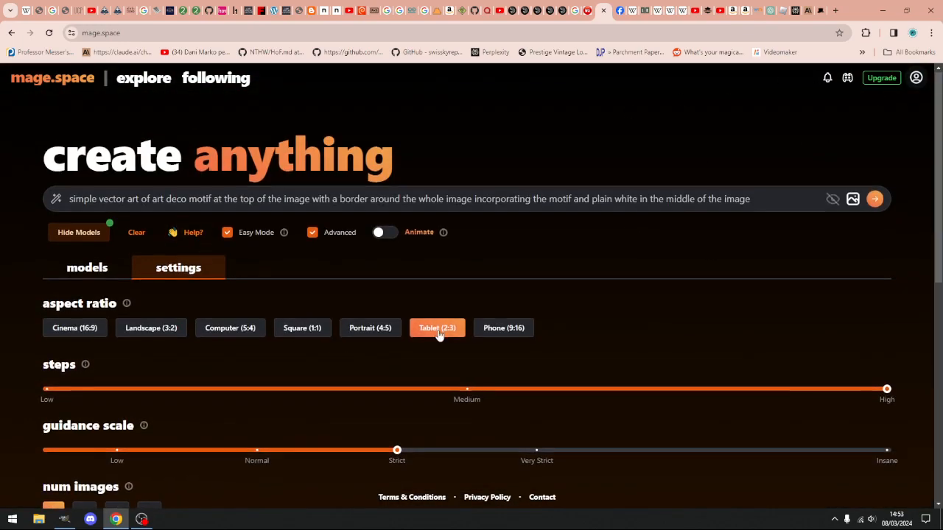
scroll(221, 352, down, 6)
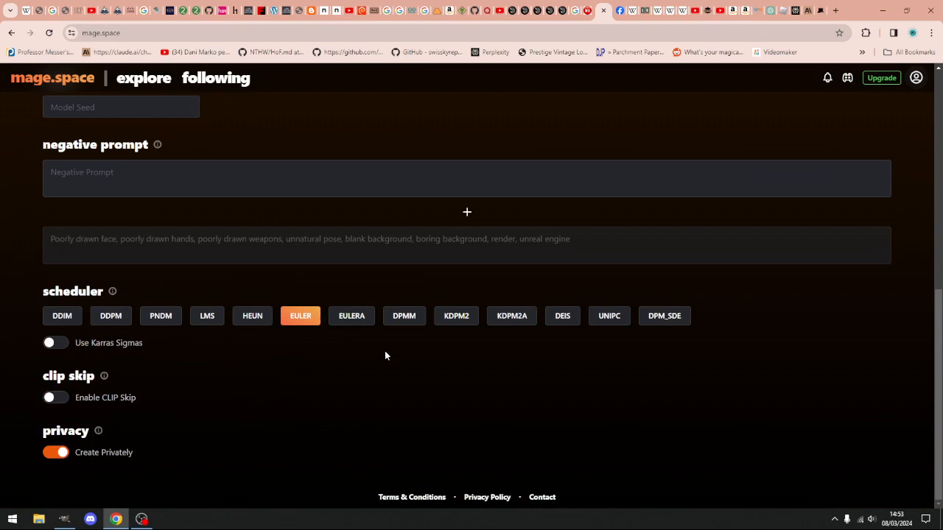
scroll(354, 367, up, 6)
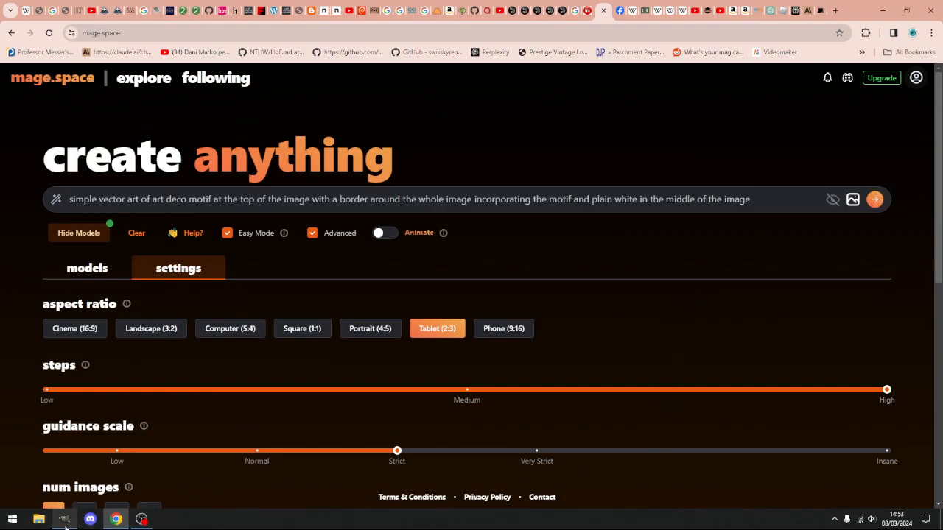
- Switch to GIMP and examine the upper-left corner of the generated art deco image up close
click(64, 525)
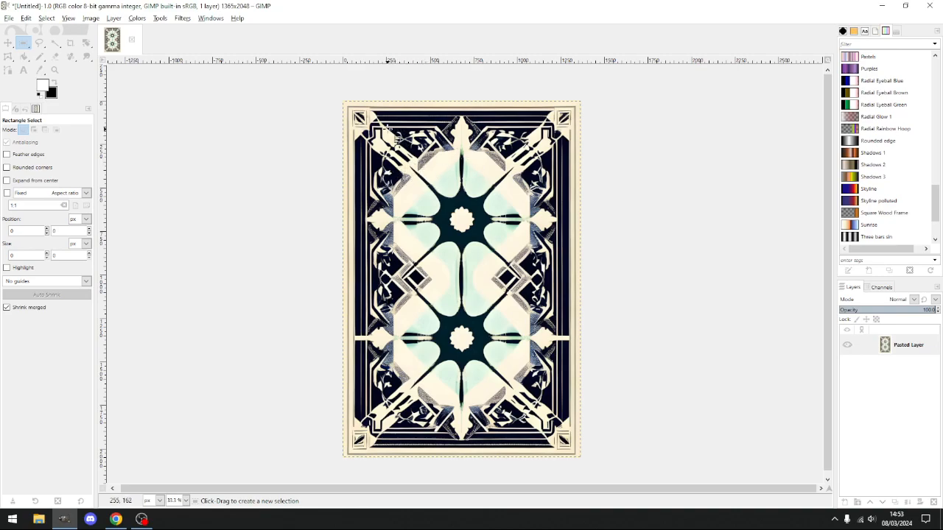
scroll(363, 120, up, 4)
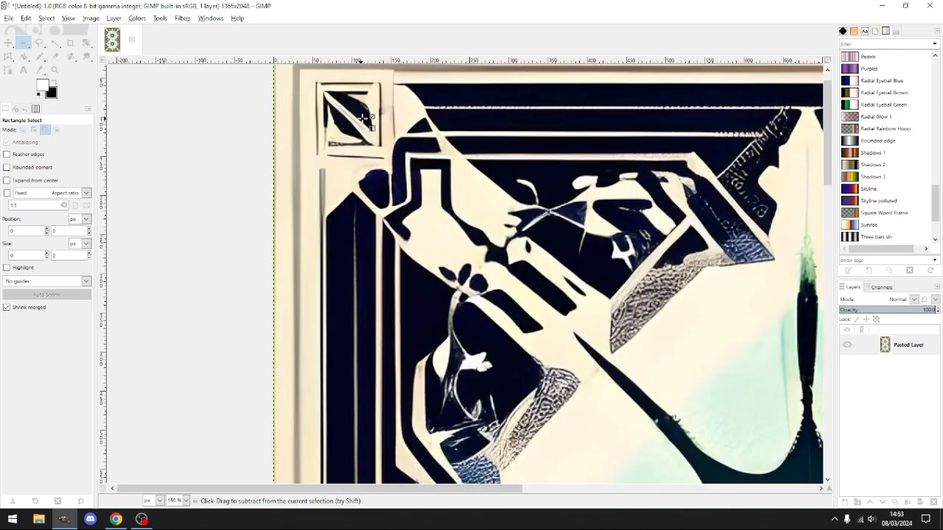
scroll(398, 132, down, 1)
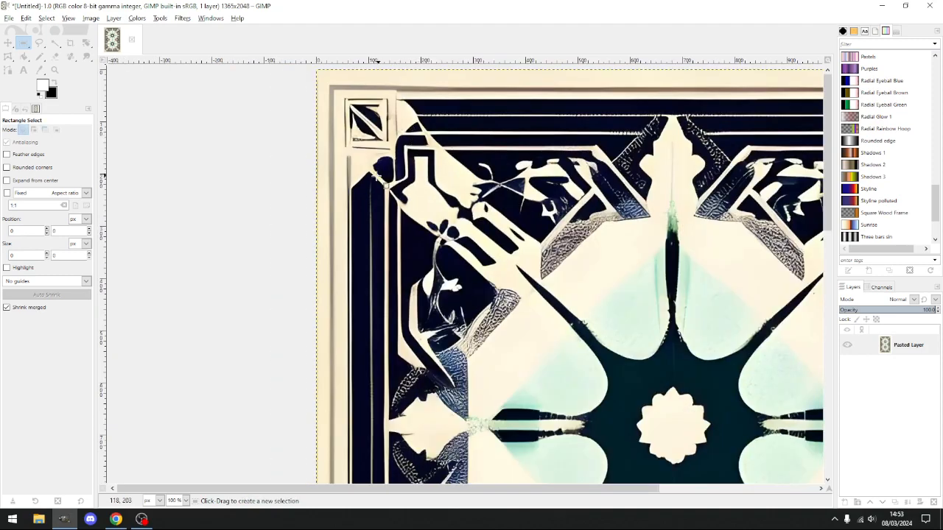
- Examine the frame lines and corner ornaments across the upper half of the art deco image
scroll(469, 135, down, 1)
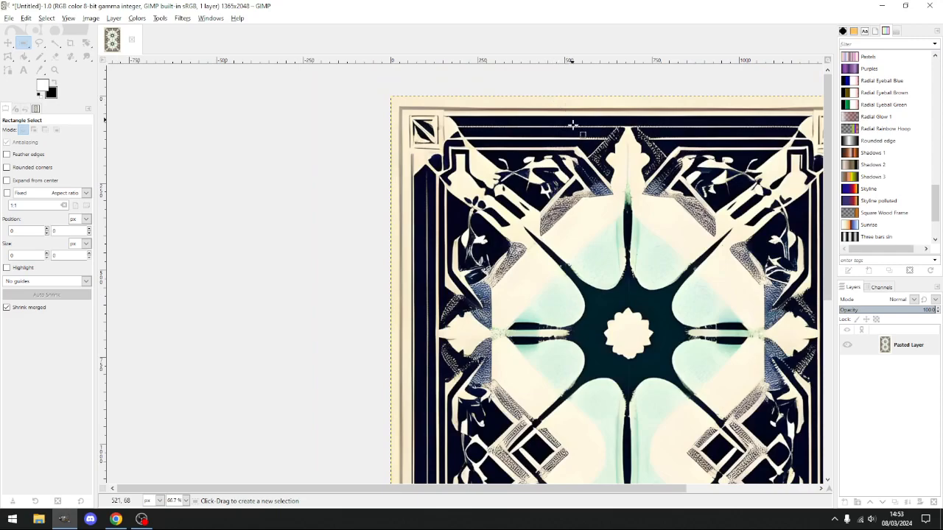
key(shift)
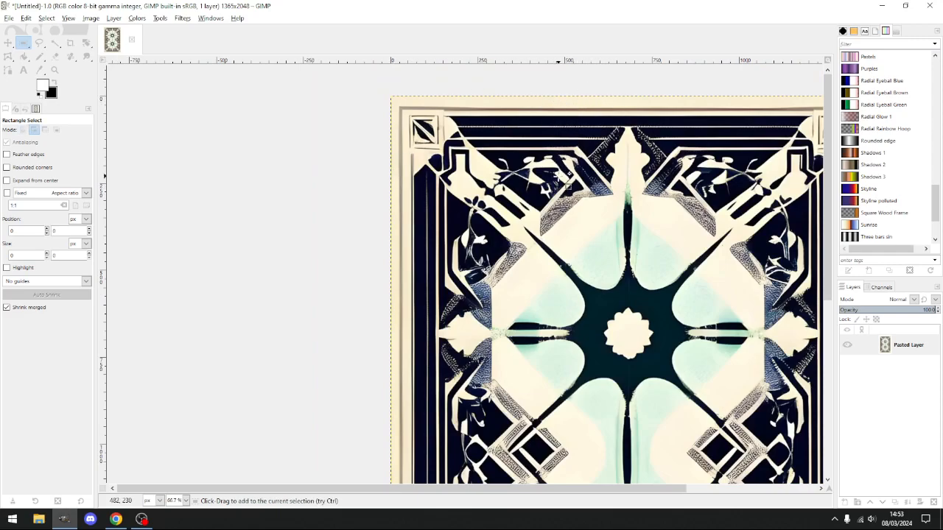
scroll(567, 186, right, 3)
key(ctrl)
scroll(439, 182, down, 1)
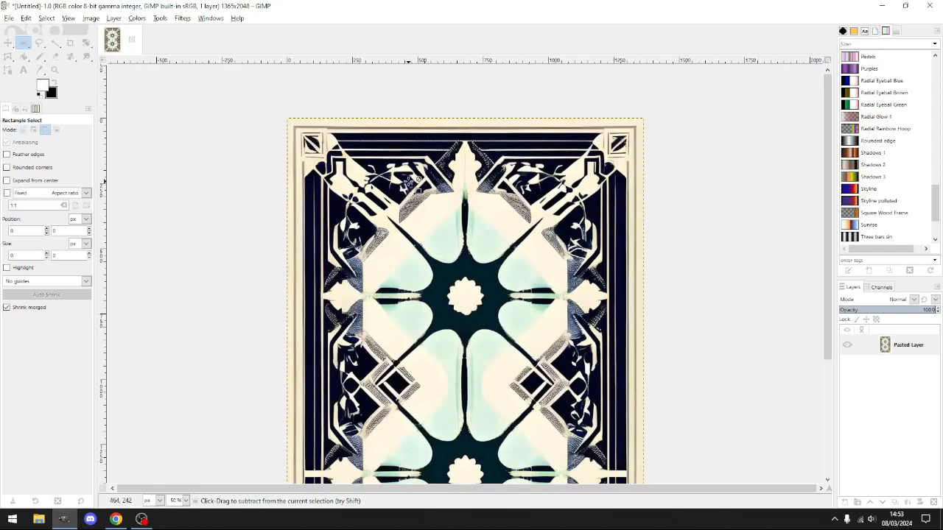
scroll(411, 182, up, 1)
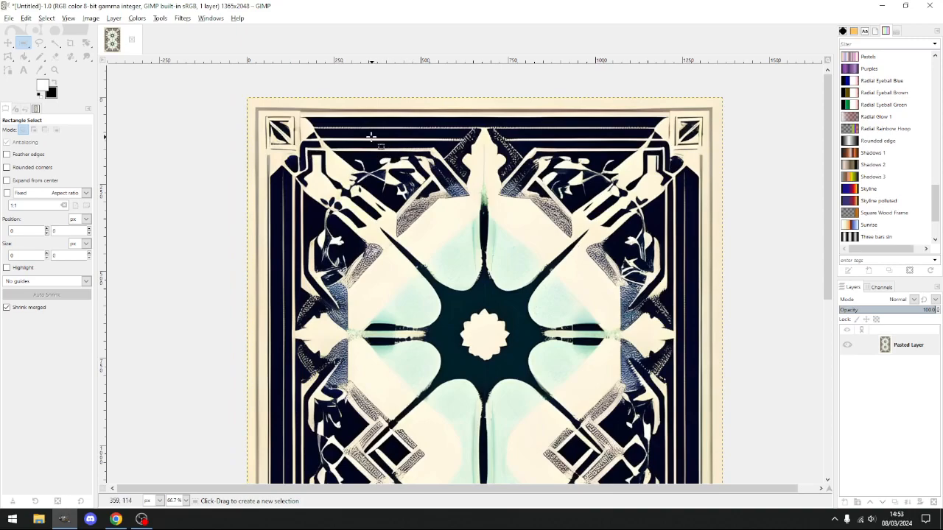
scroll(361, 139, down, 3)
scroll(350, 141, down, 2)
scroll(345, 140, up, 4)
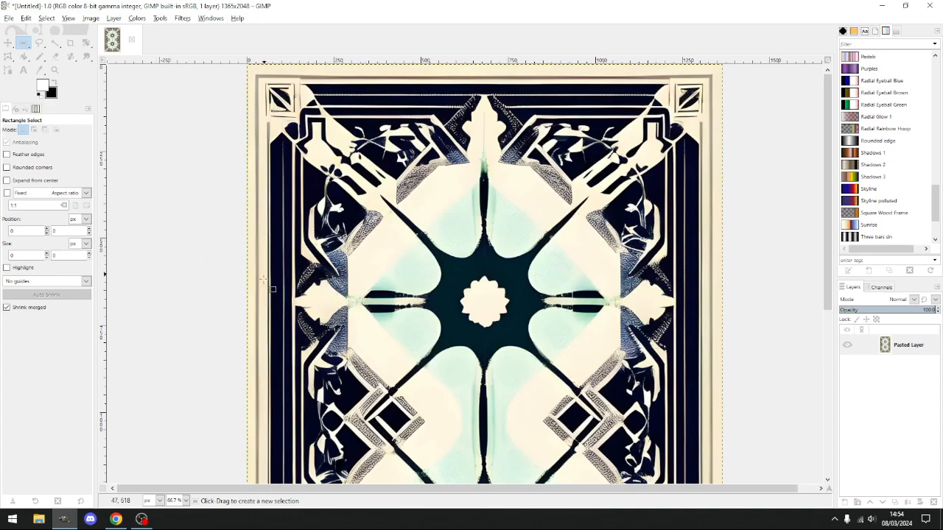
- Start a Free Select outline along the inner frame line at the image's upper-left corner, turning down onto the left frame line
click(39, 43)
scroll(310, 118, up, 4)
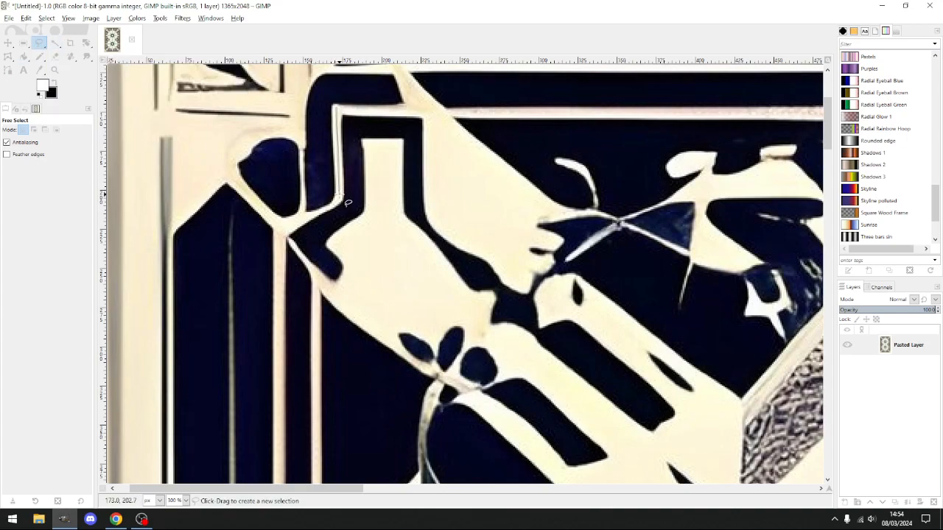
click(329, 207)
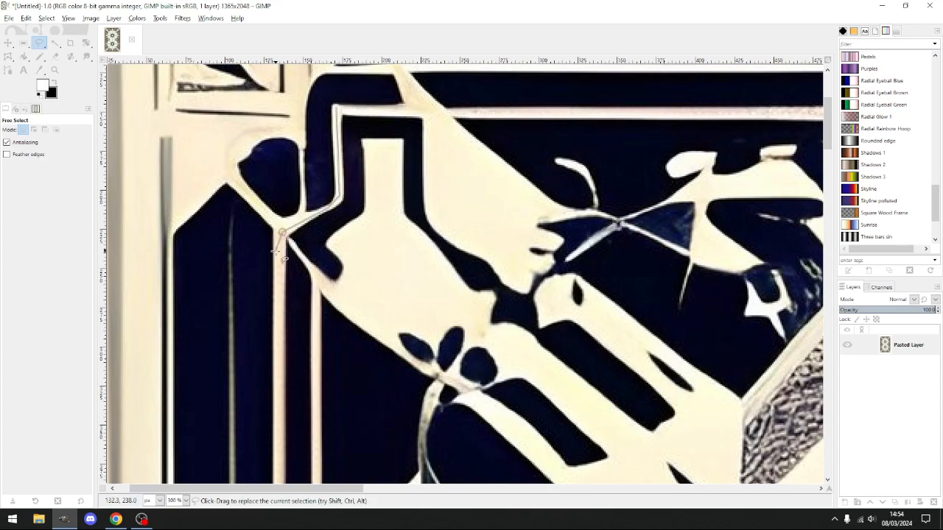
scroll(287, 273, down, 3)
scroll(278, 266, down, 9)
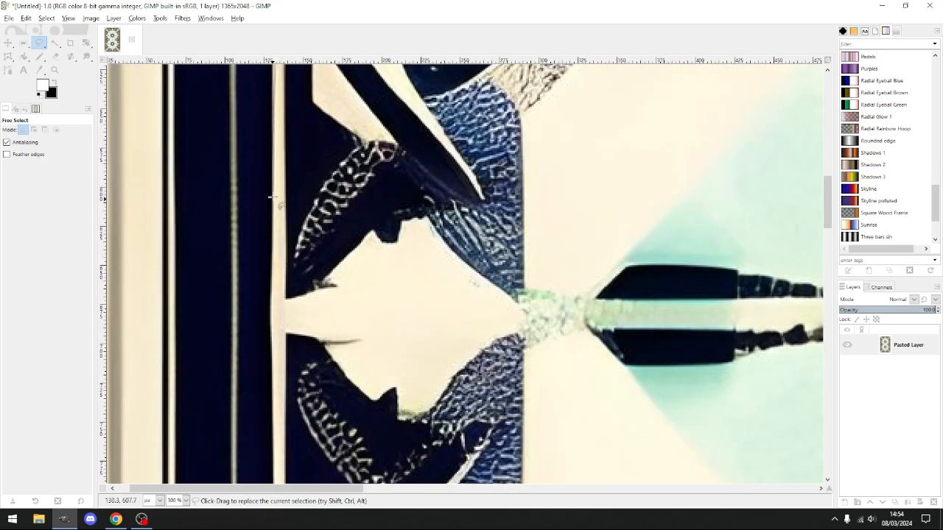
scroll(276, 168, up, 10)
scroll(281, 171, up, 2)
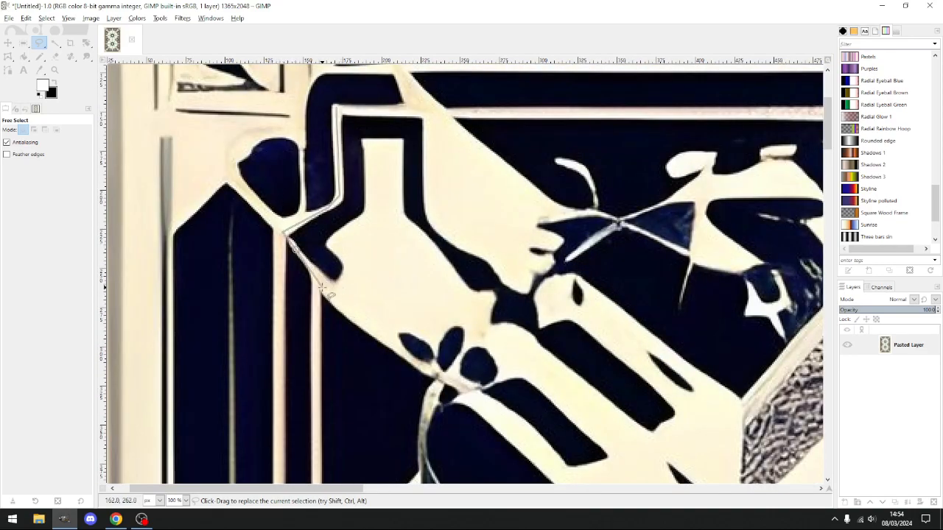
click(314, 312)
right_click(316, 346)
key(Escape)
- Continue the outline down the left inner frame line, around its angled end, and through the leaf ornament at mid-side
scroll(315, 356, down, 10)
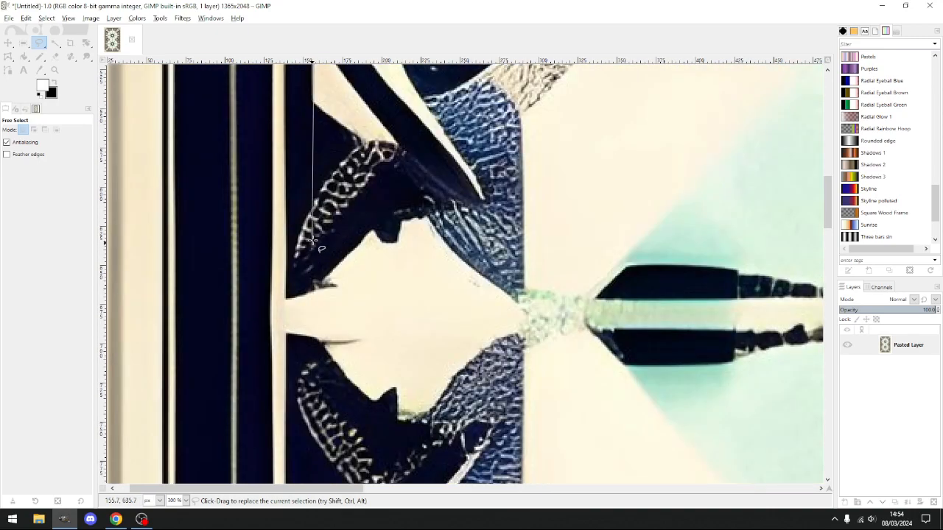
scroll(312, 237, up, 3)
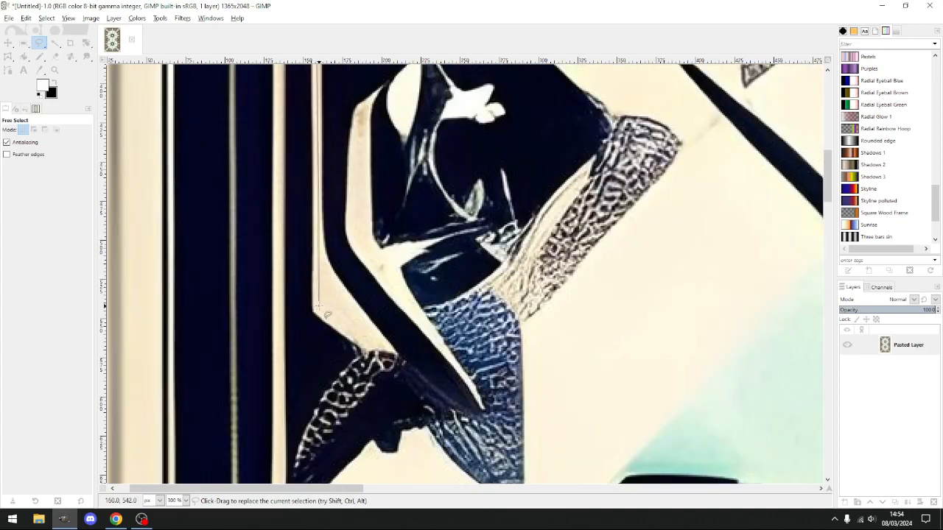
click(397, 357)
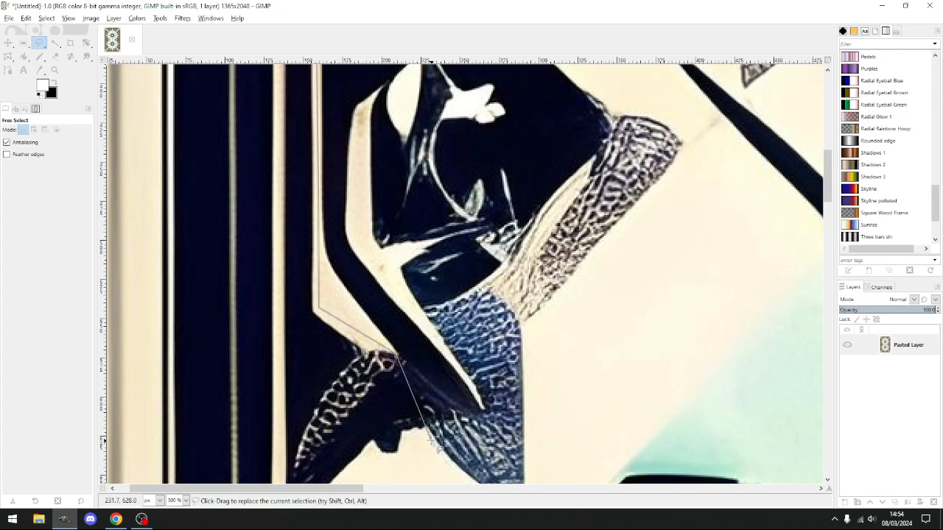
scroll(433, 441, down, 3)
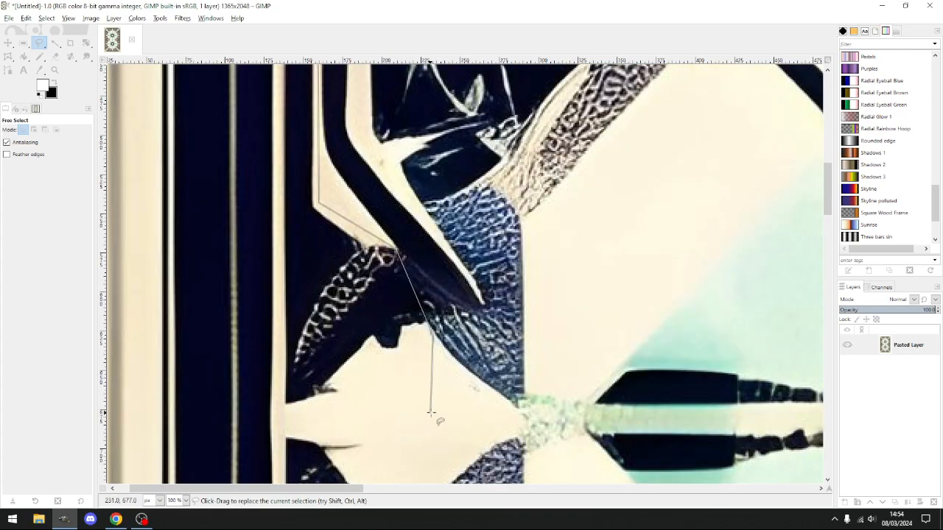
click(433, 434)
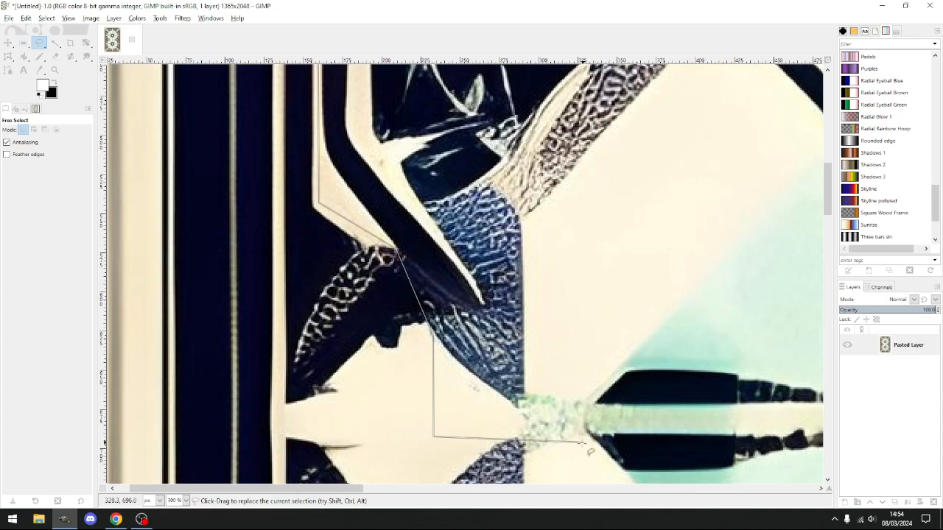
click(611, 478)
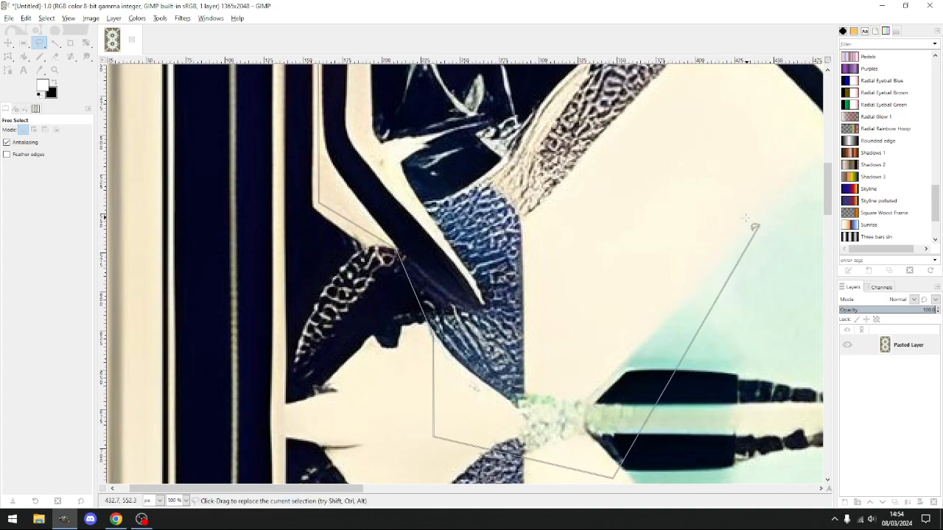
- Extend the outline past the central dark flower and up around the pale ornament at the image's top centre
ctrl+scroll(748, 221, down, 4)
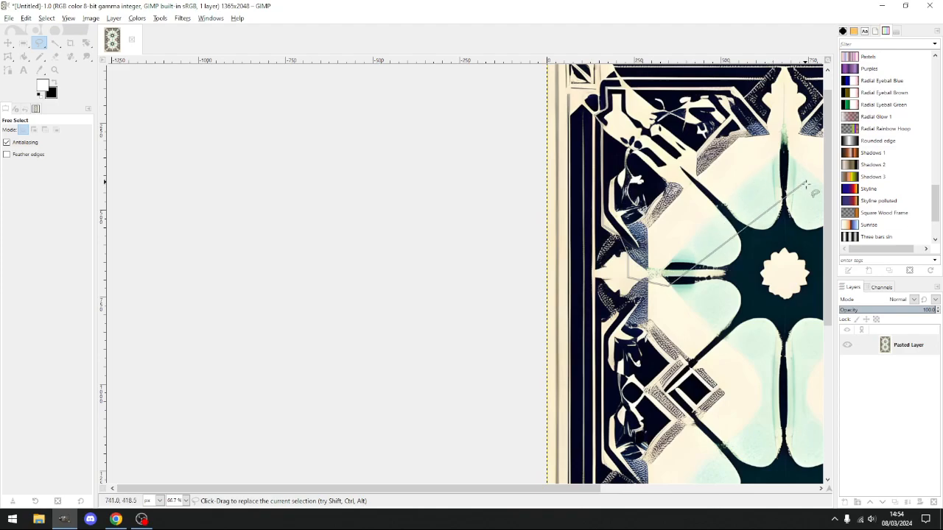
click(812, 341)
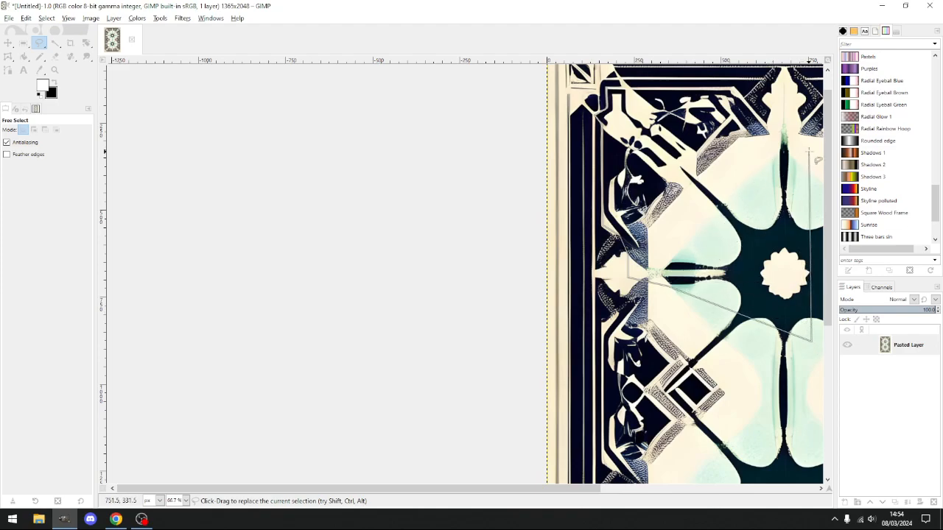
click(814, 151)
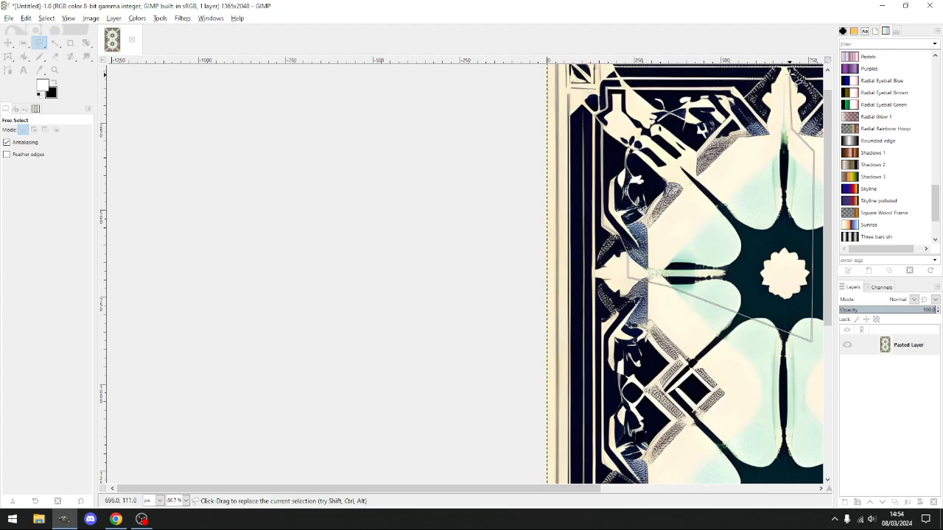
click(787, 75)
click(775, 92)
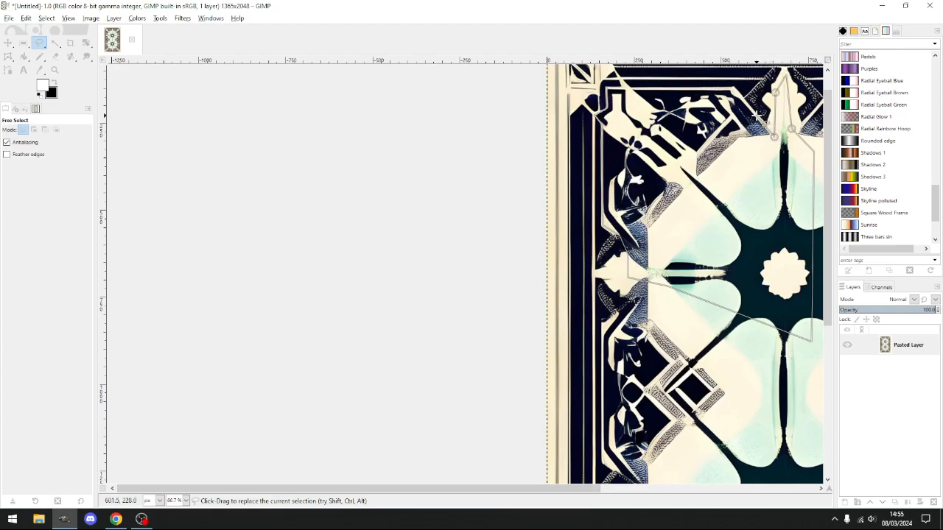
- Close the outline along the upper inner frame line back to its starting corner to form the selection
scroll(757, 116, up, 3)
scroll(733, 96, up, 2)
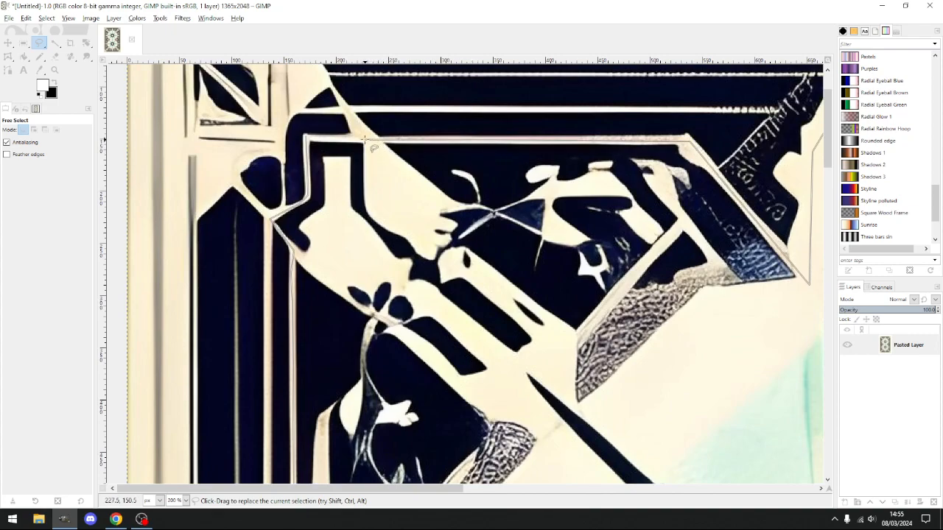
click(306, 138)
scroll(417, 167, down, 3)
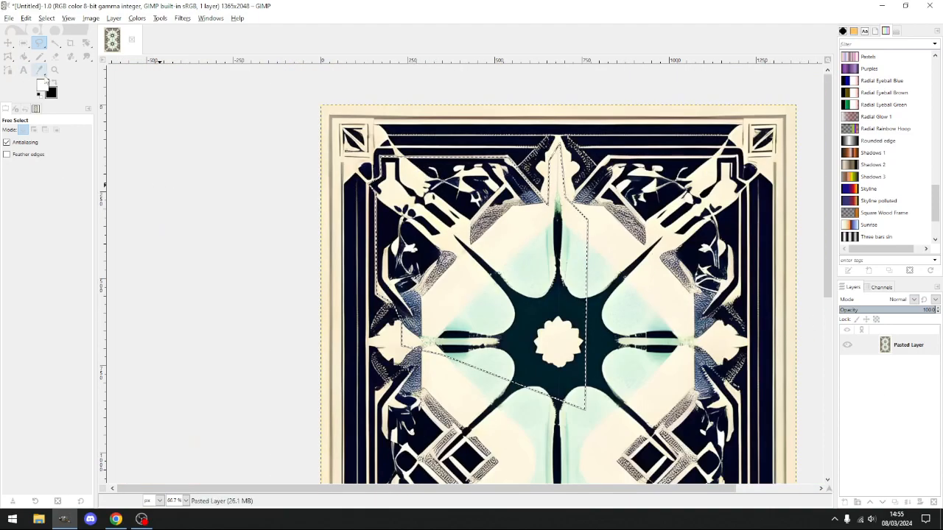
- Swap the foreground and background colors and clear the selected interior artwork to white
click(55, 81)
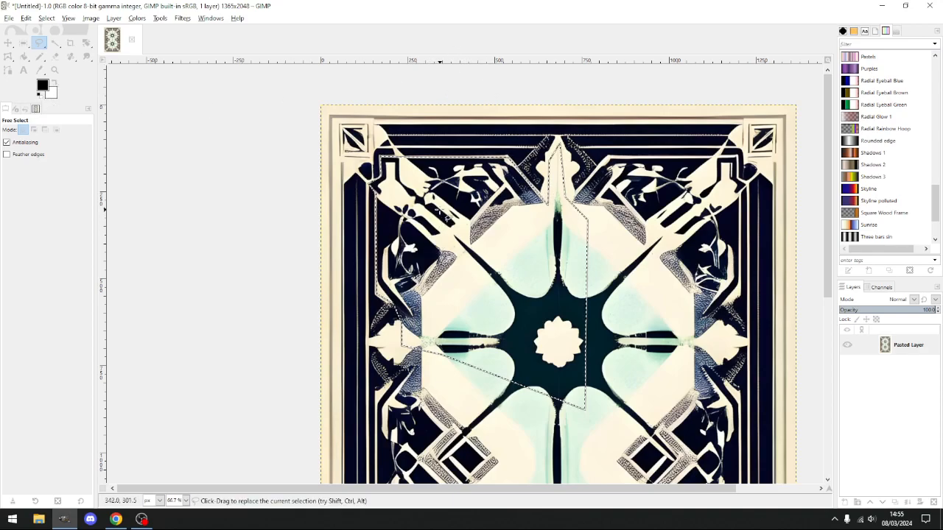
key(Delete)
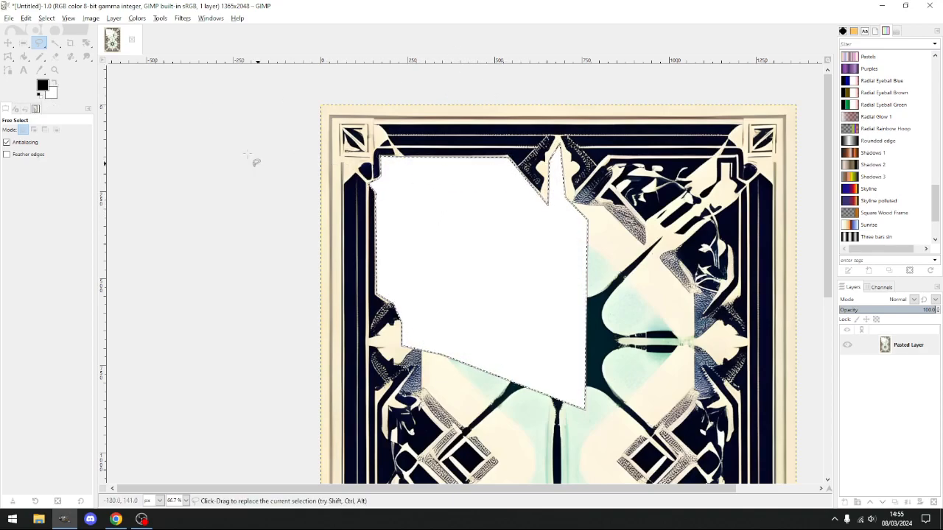
- Select the image's upper-left quarter up to the top ornament's centre line with Rectangle Select, and crop the image to it
click(23, 42)
mouse_move(302, 87)
mouse_down()
mouse_move(614, 335)
mouse_move(560, 344)
mouse_up()
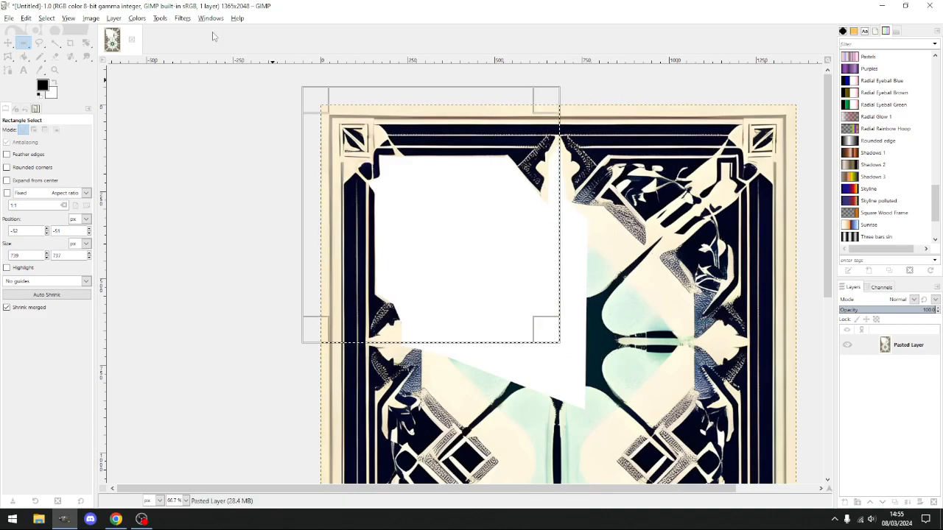
click(91, 18)
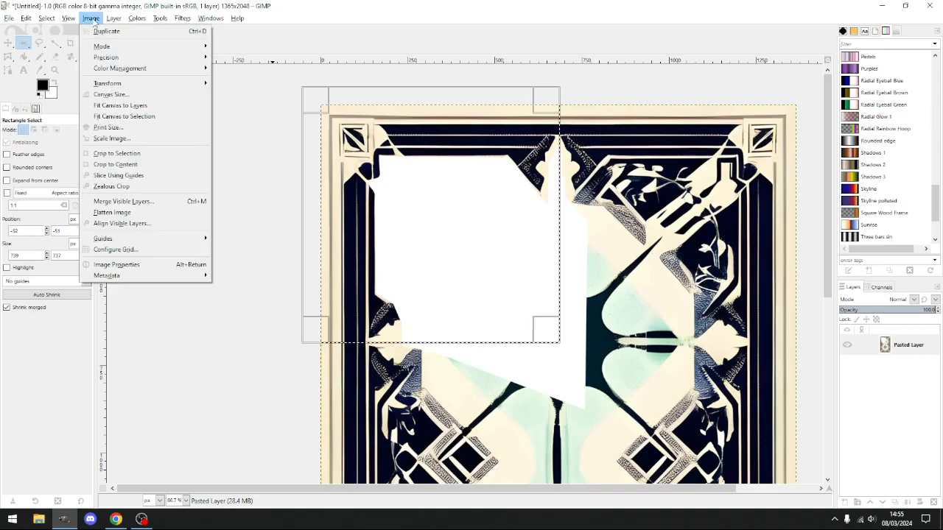
click(144, 154)
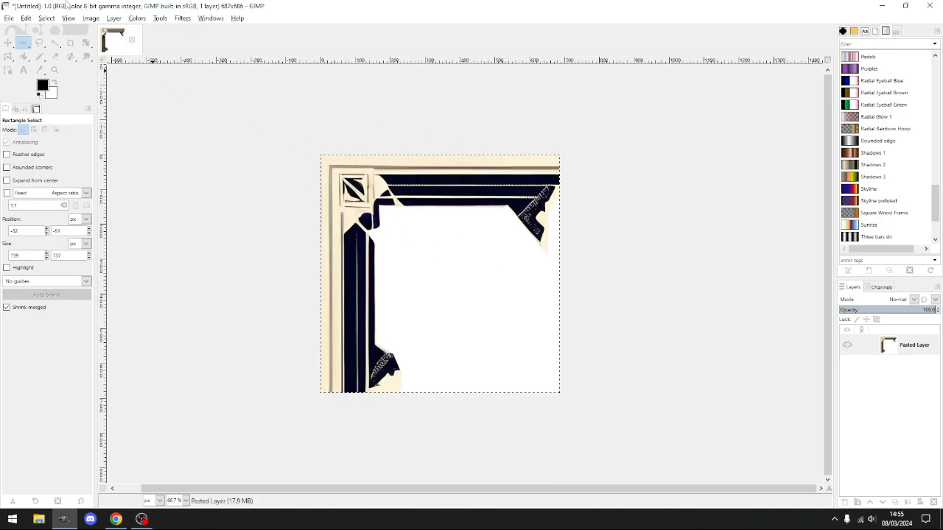
- Apply a Threshold from 214 to 255 to reduce the border corner to pure black and white
click(137, 20)
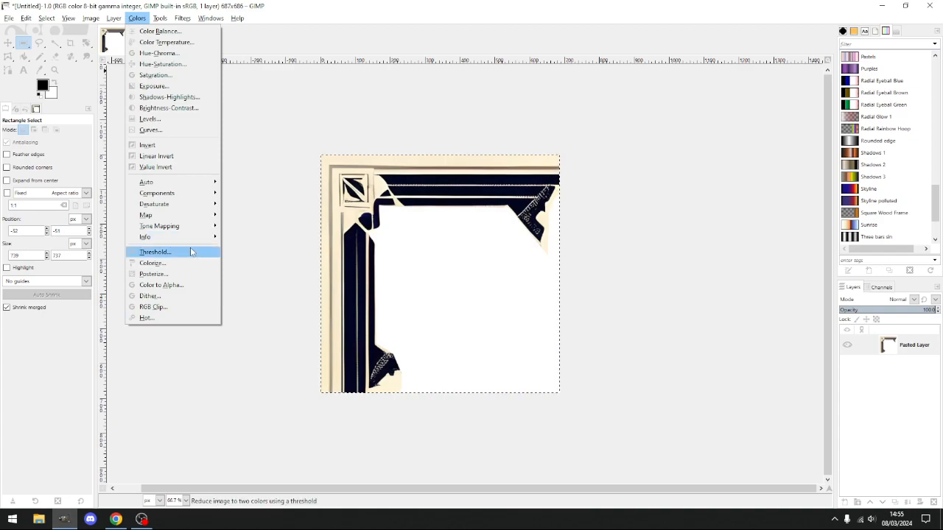
click(190, 252)
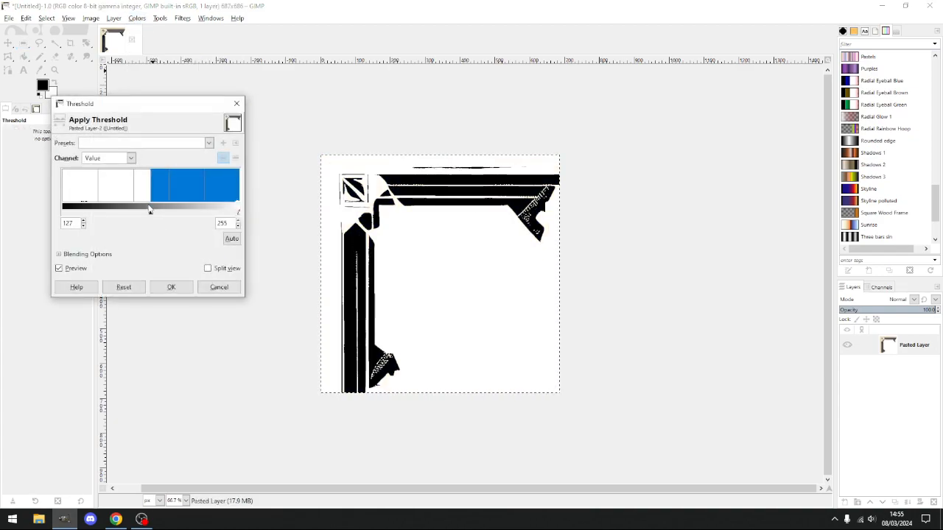
drag(151, 218, 226, 221)
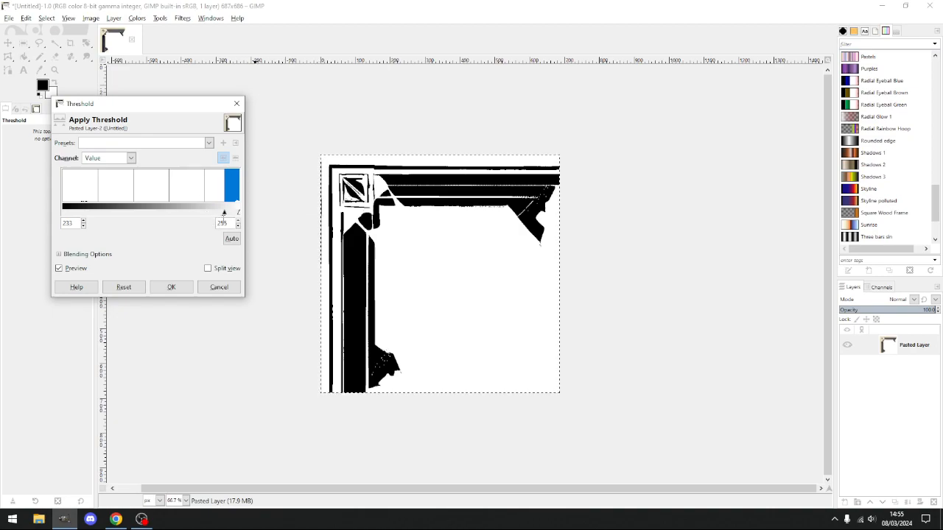
mouse_move(226, 214)
mouse_down()
mouse_move(243, 214)
mouse_move(60, 203)
mouse_move(227, 210)
mouse_move(212, 215)
mouse_up()
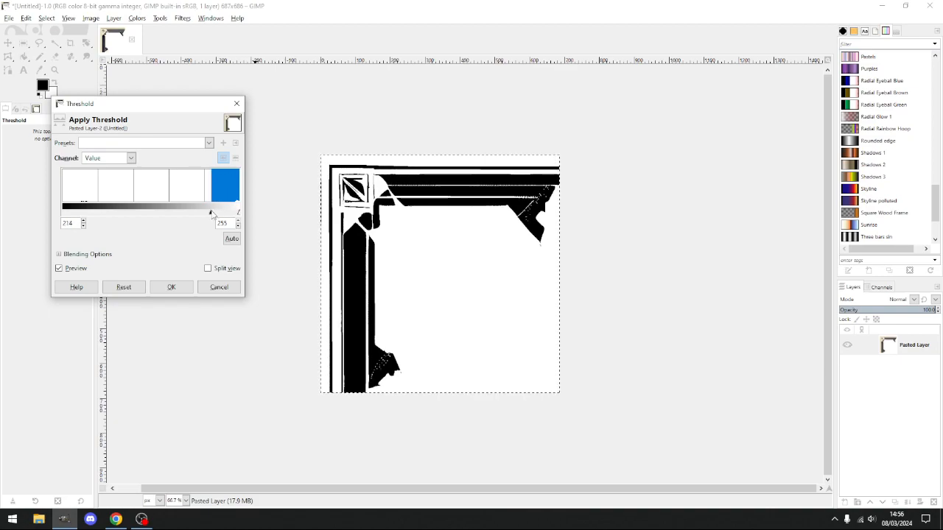
click(171, 286)
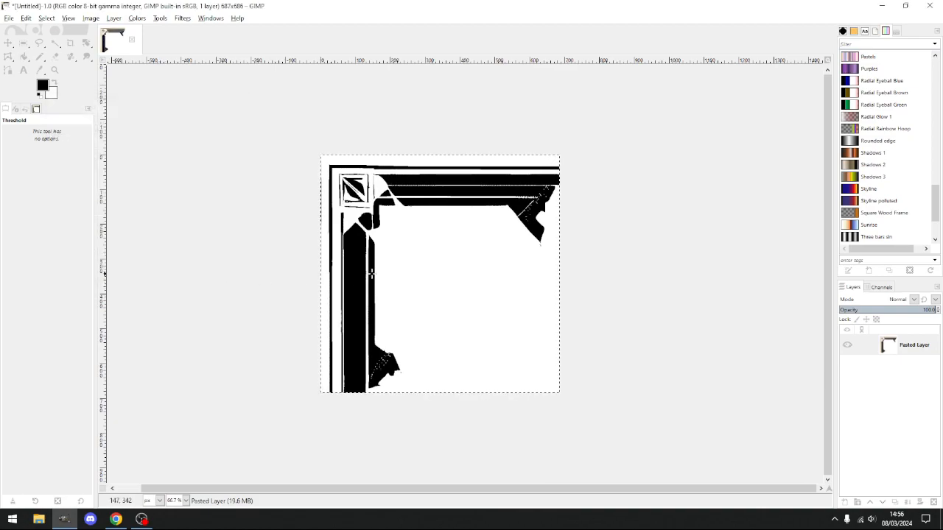
- Mark the outer margins along the border corner's left and top edges with rectangular selections, and release the selection
key(r)
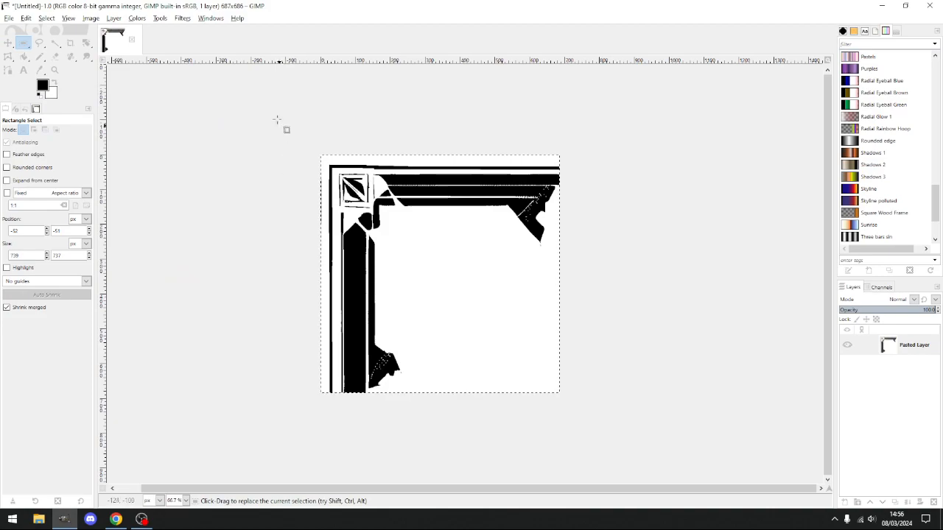
drag(263, 131, 325, 462)
click(630, 130)
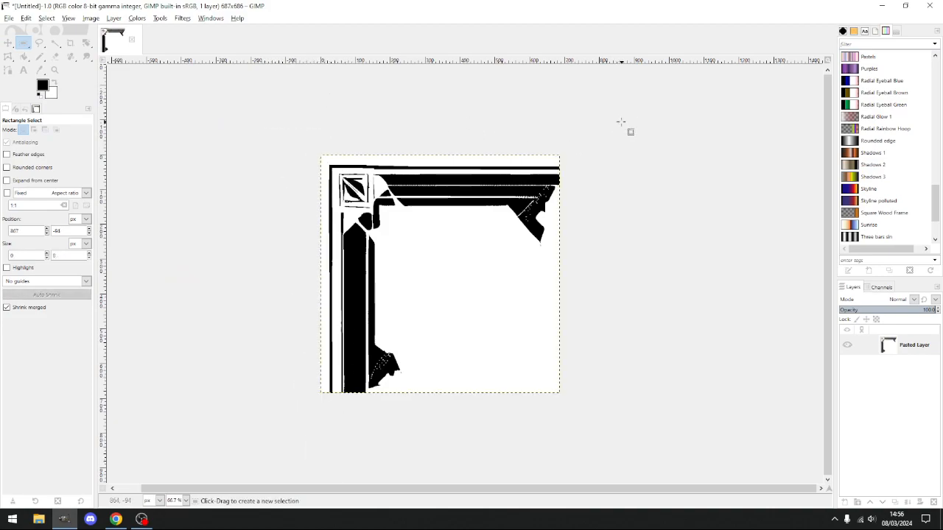
drag(613, 103, 269, 160)
click(698, 297)
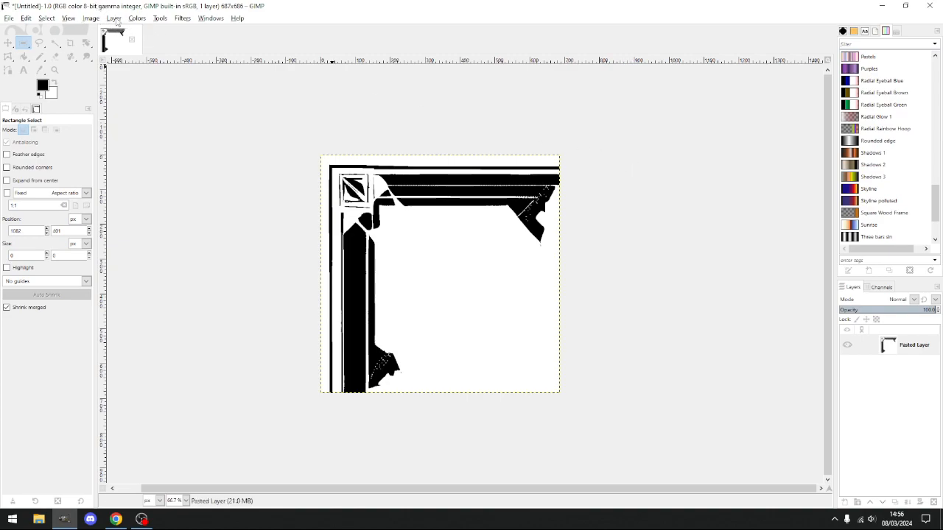
click(92, 21)
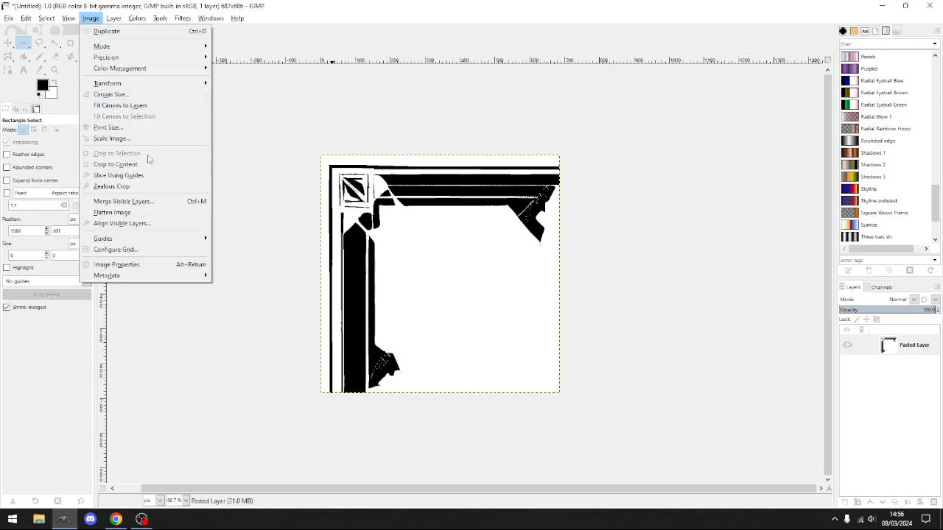
click(140, 94)
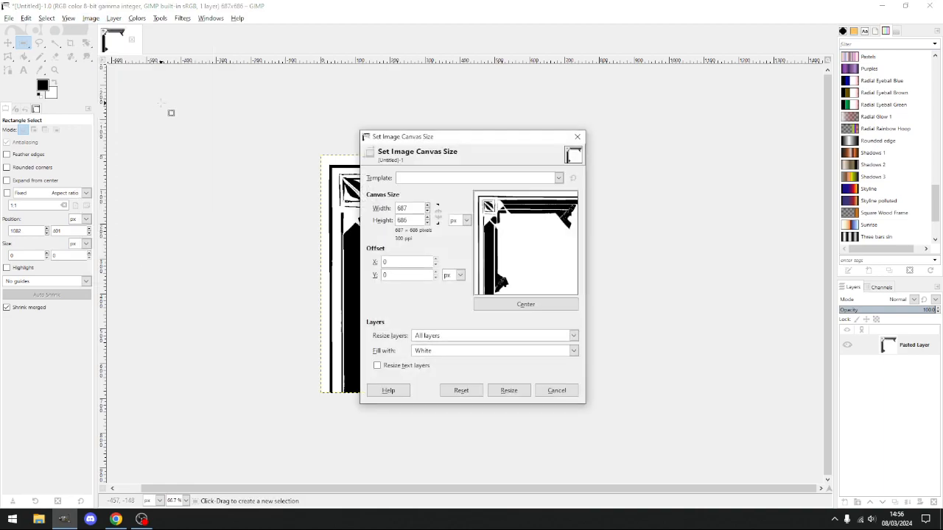
click(557, 391)
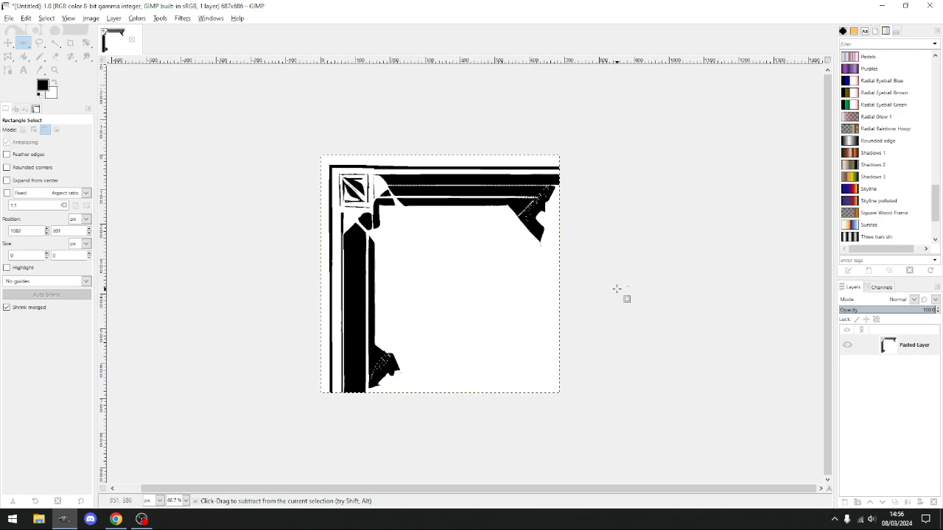
- Copy the whole border corner image, and resize the canvas to 200 percent in width and height with all layers filled white
key(ctrl+c)
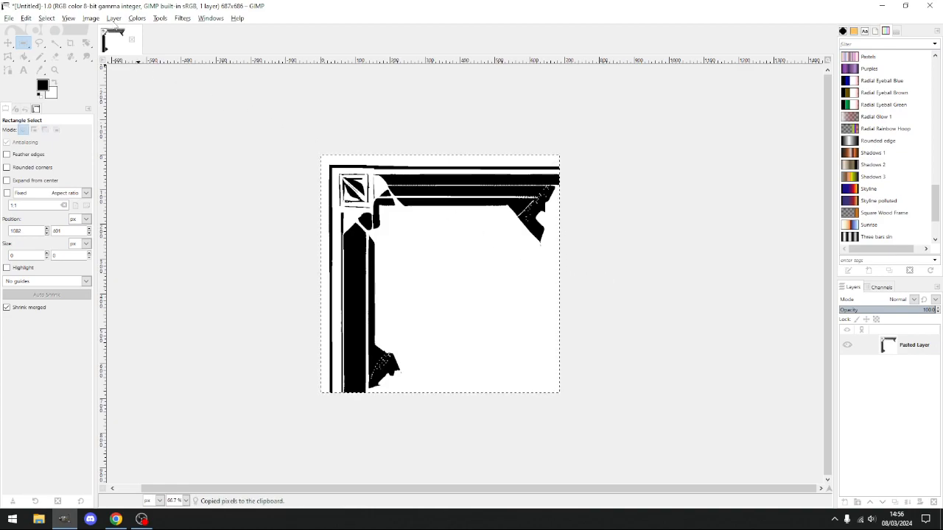
click(91, 17)
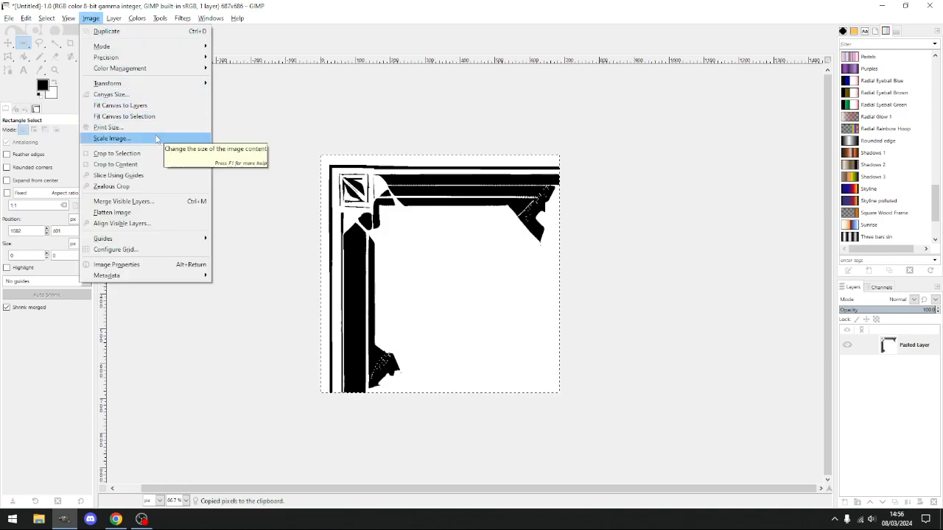
click(137, 96)
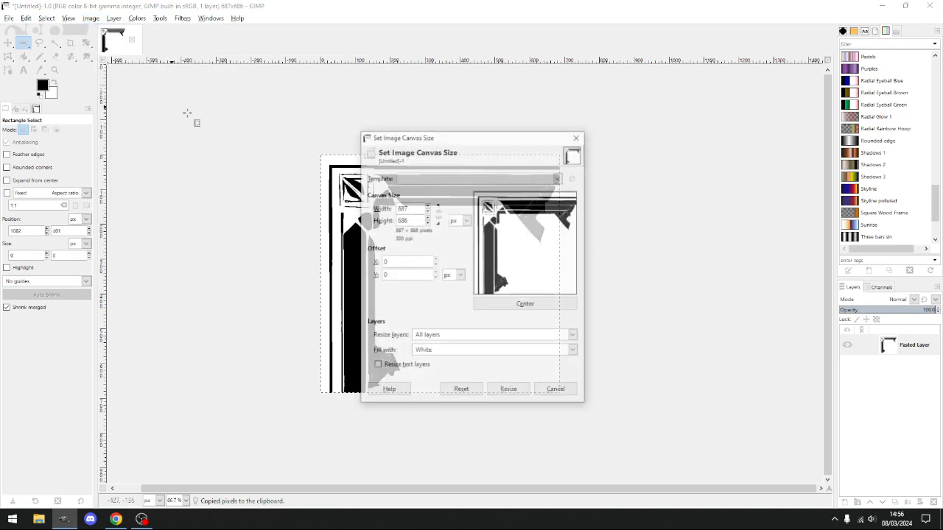
click(466, 219)
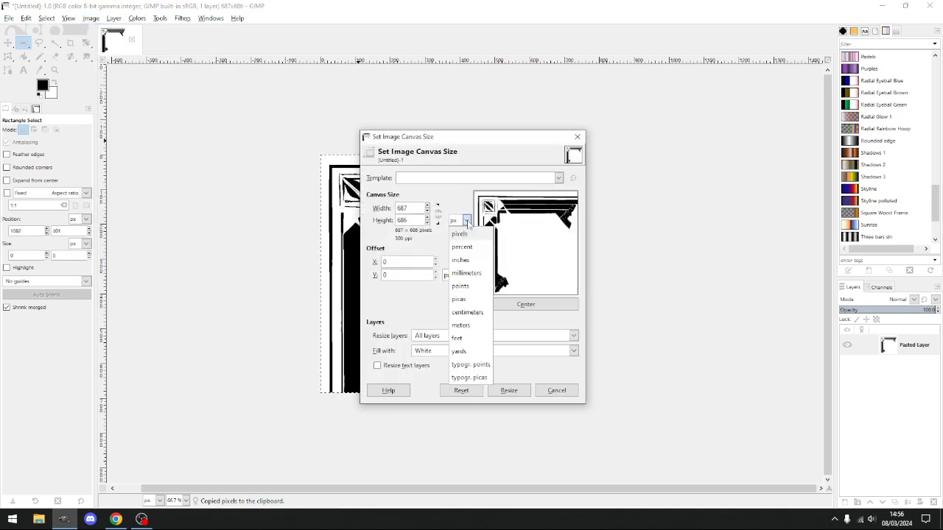
click(462, 247)
click(399, 209)
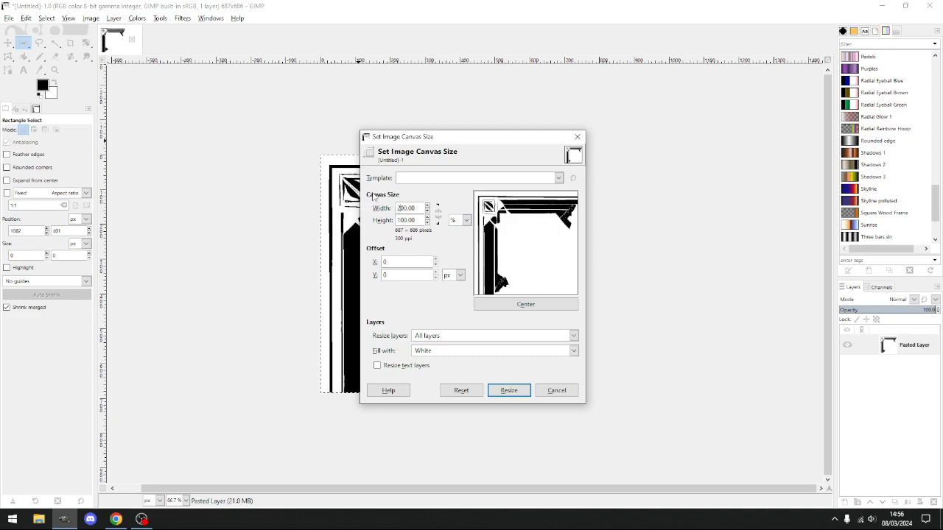
click(398, 219)
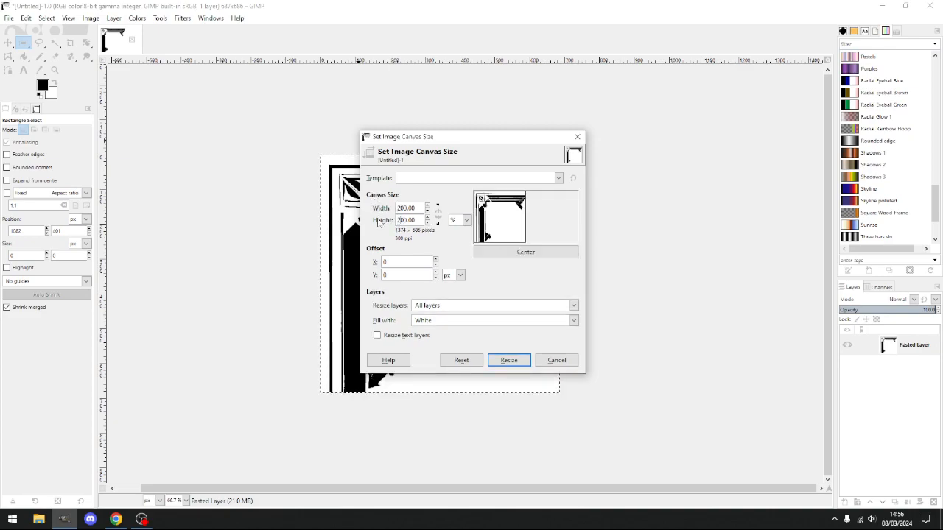
click(411, 208)
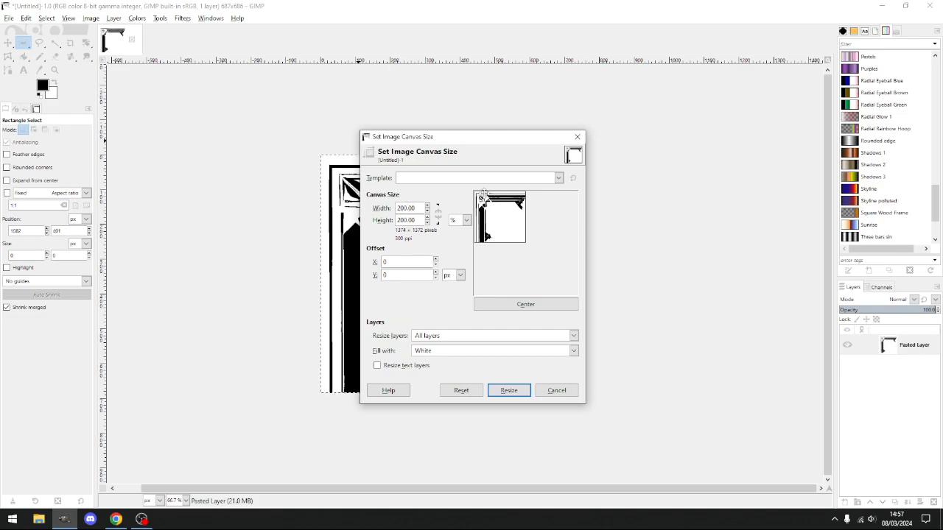
click(509, 392)
click(518, 392)
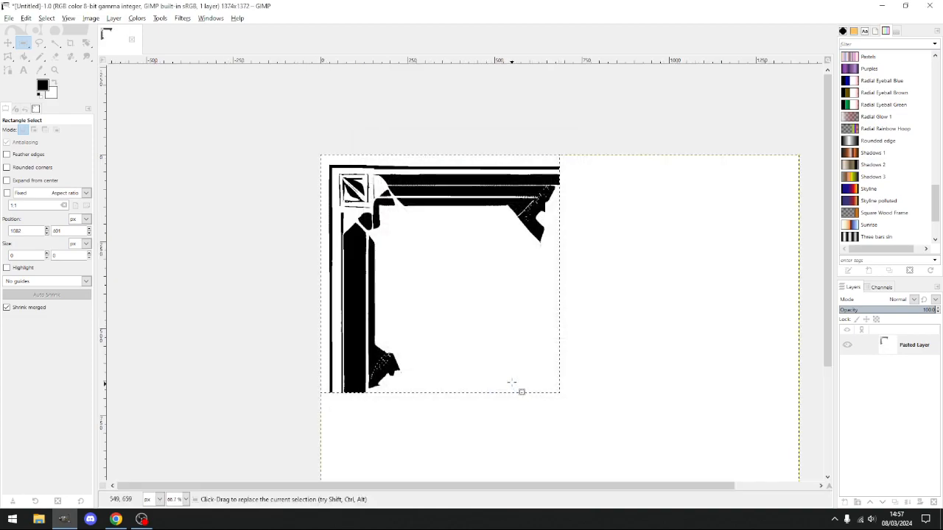
- Release the selection, paste a copy of the border corner, and align it to the image's right and top edges
click(633, 243)
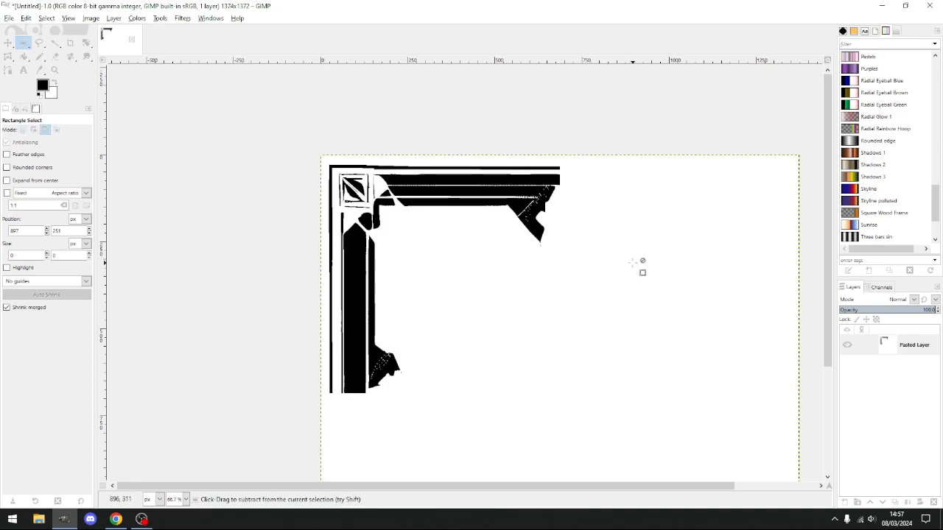
key(ctrl+v)
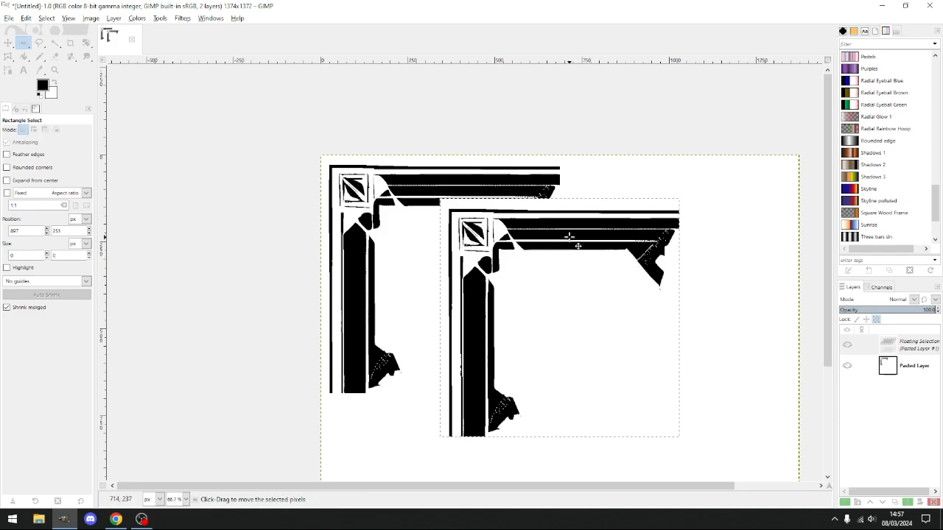
click(9, 45)
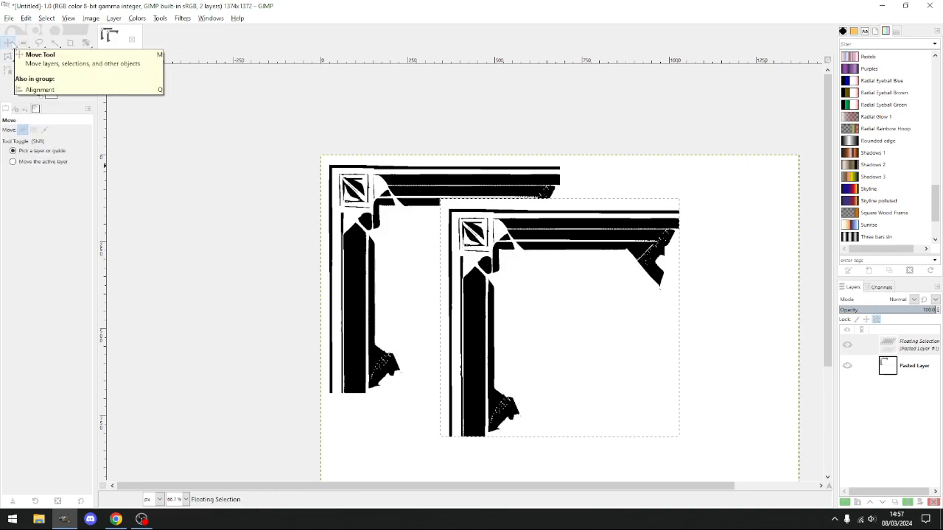
drag(8, 46, 59, 56)
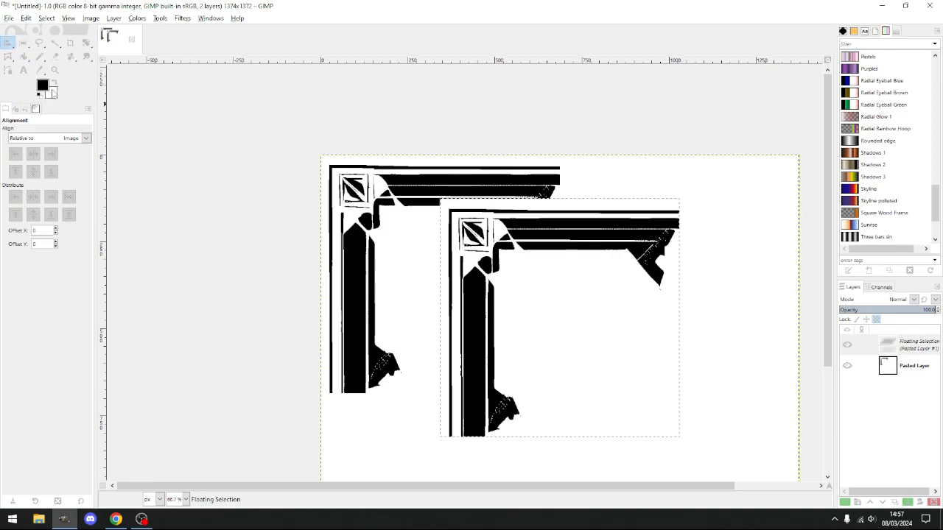
click(562, 280)
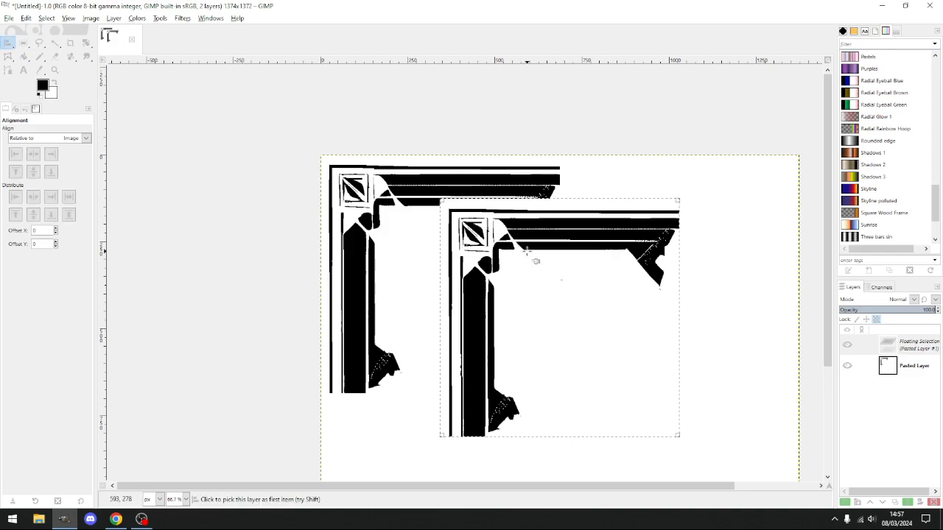
click(51, 155)
click(15, 172)
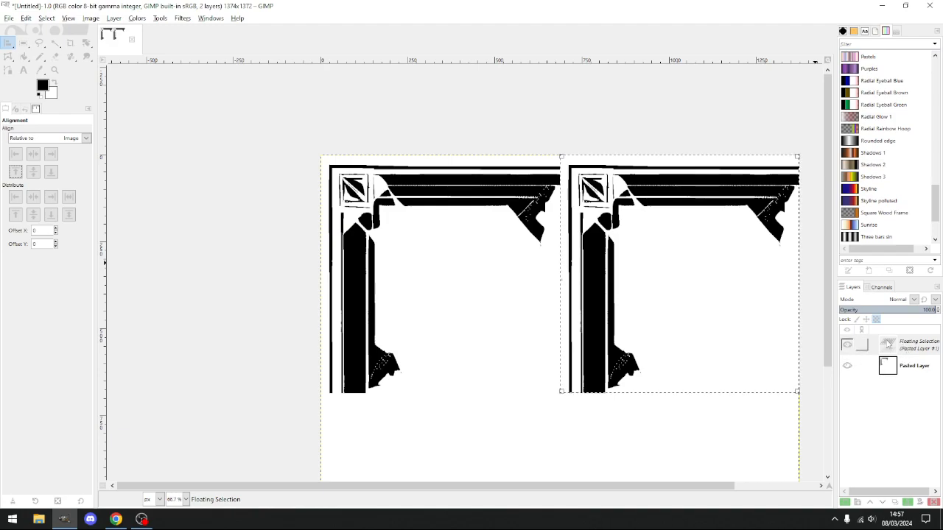
- Flip the pasted upper-right corner horizontally and anchor it to the layer
click(895, 368)
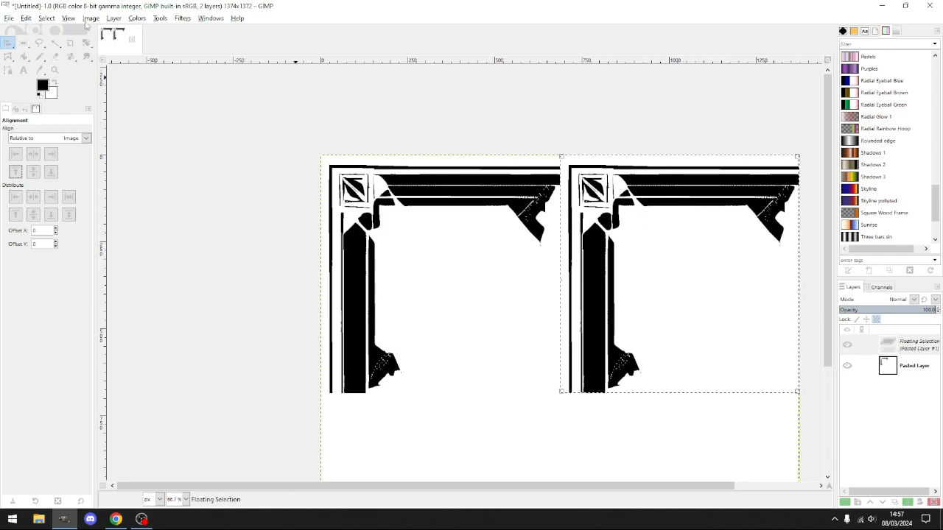
click(112, 19)
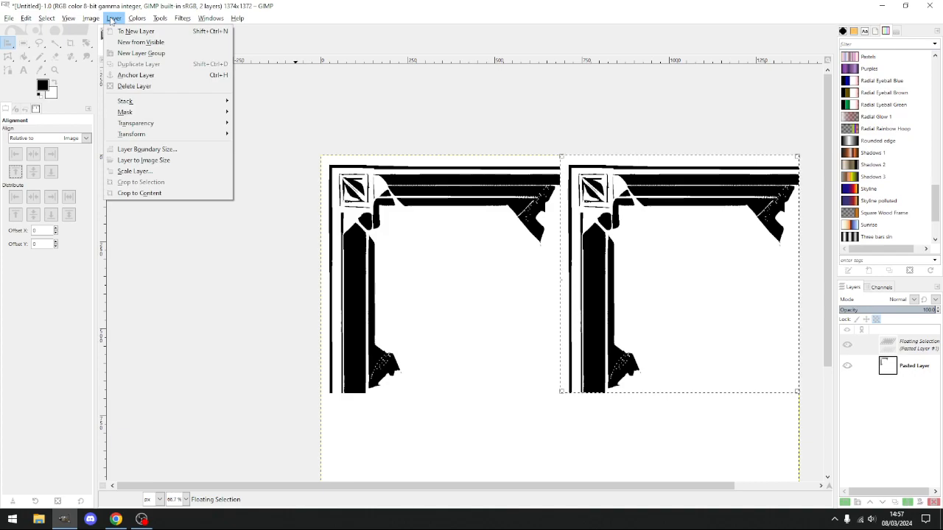
mouse_move(225, 134)
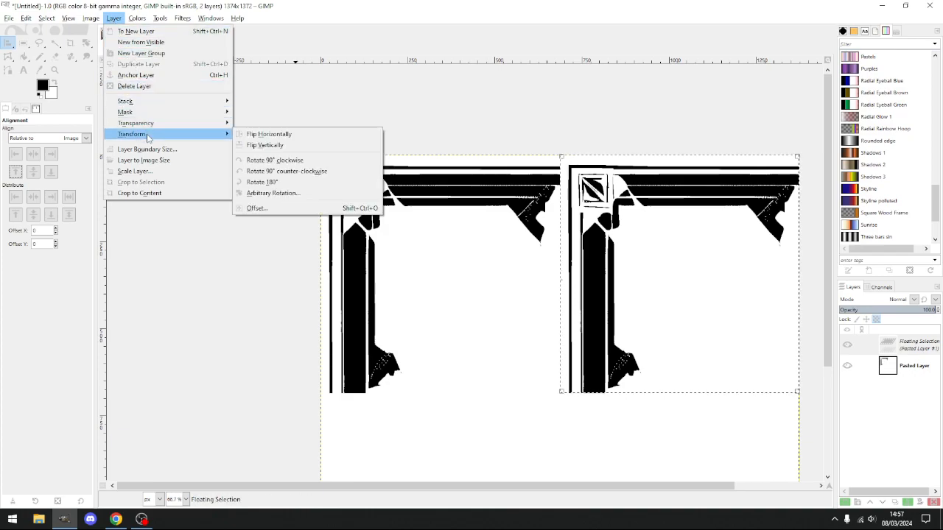
click(270, 135)
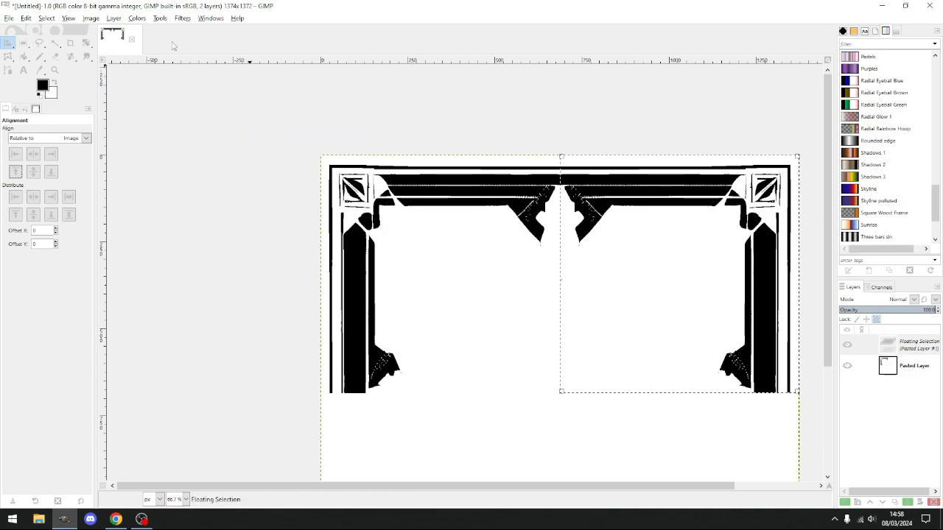
click(29, 43)
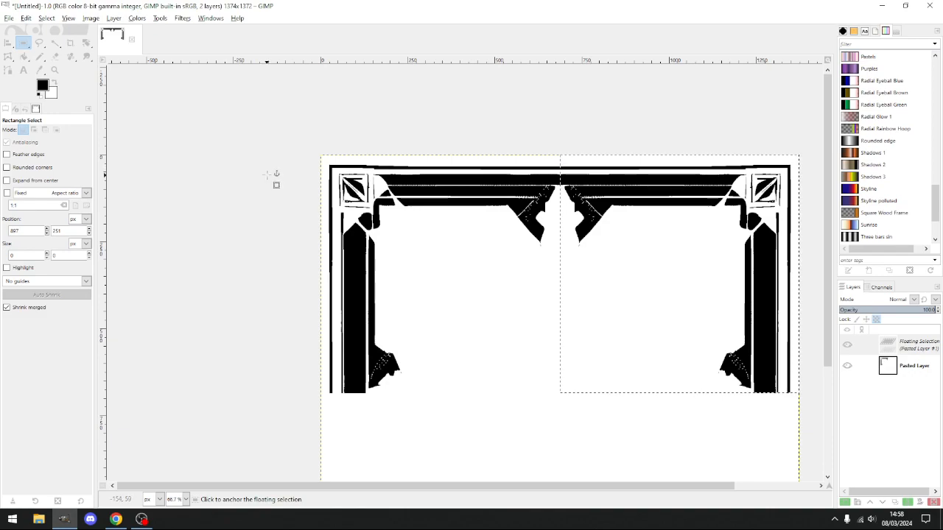
click(267, 174)
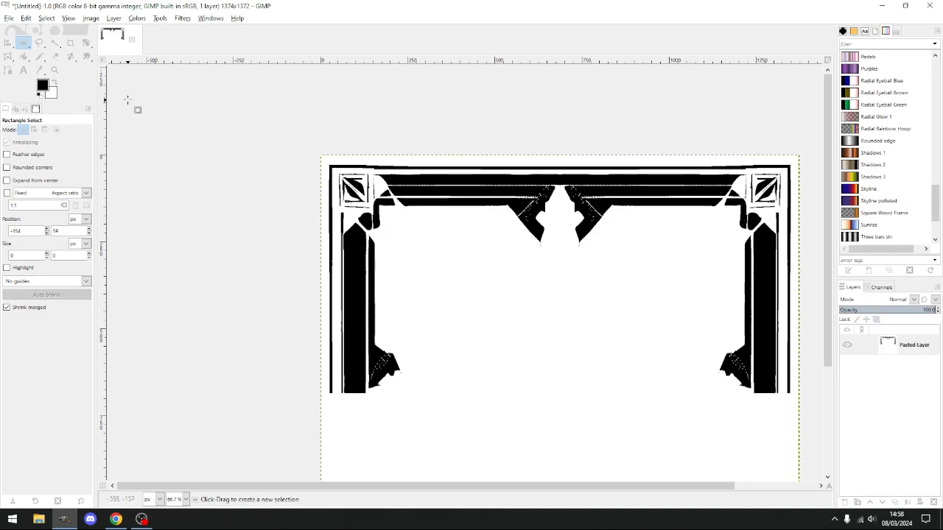
- Paste a second copy of the border corner and align it to the image's left and bottom edges
scroll(131, 105, down, 3)
scroll(142, 122, down, 1)
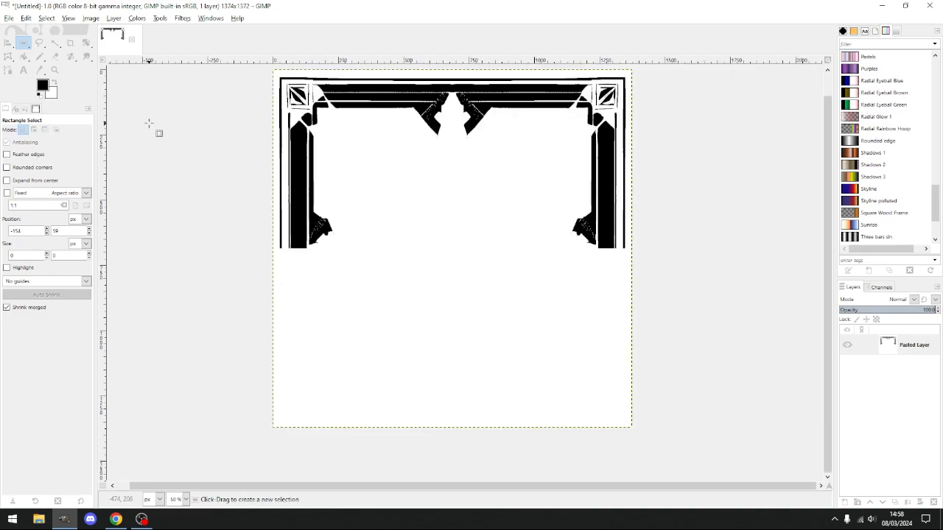
key(ctrl)
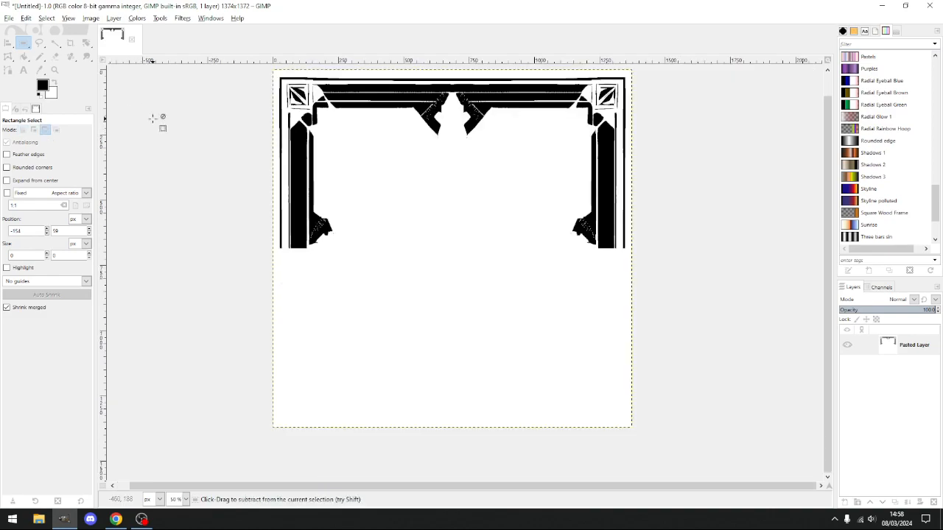
key(ctrl+v)
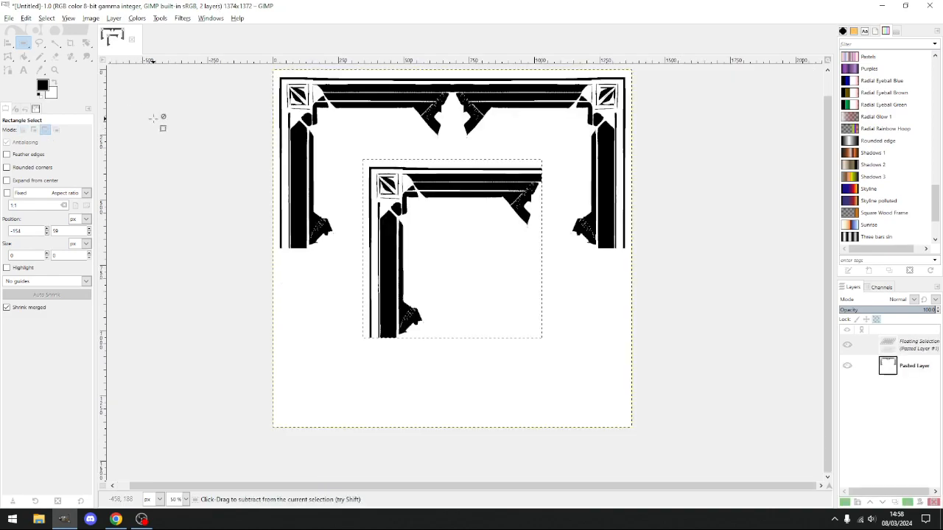
click(7, 45)
click(483, 225)
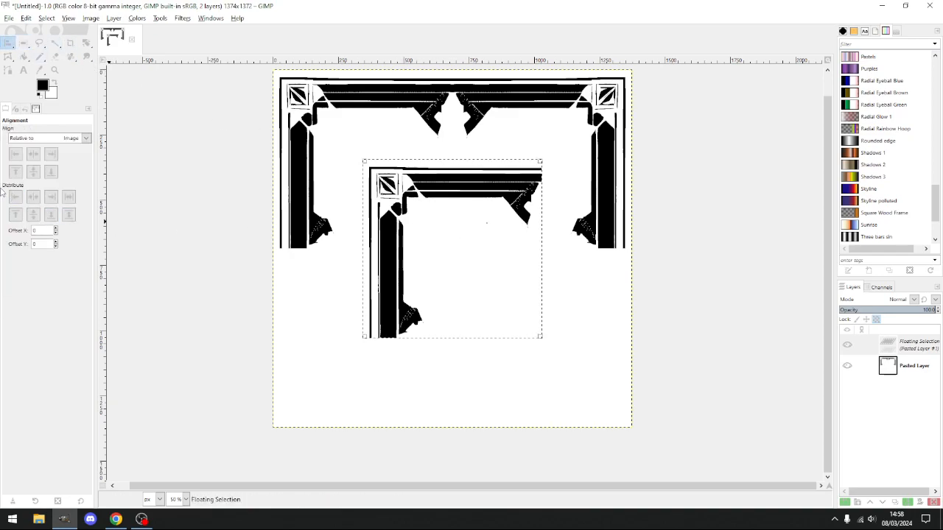
click(17, 153)
click(51, 172)
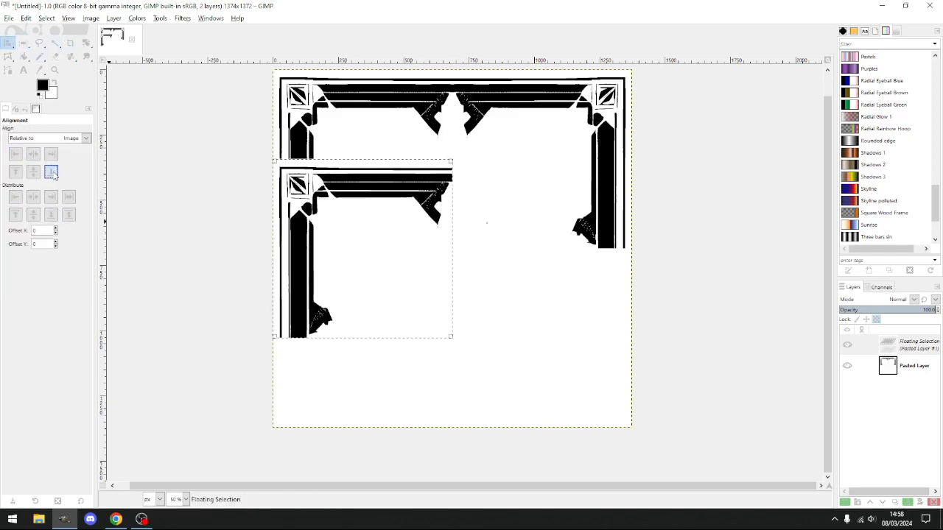
- Flip the pasted lower-left corner vertically and anchor it to the layer
click(114, 19)
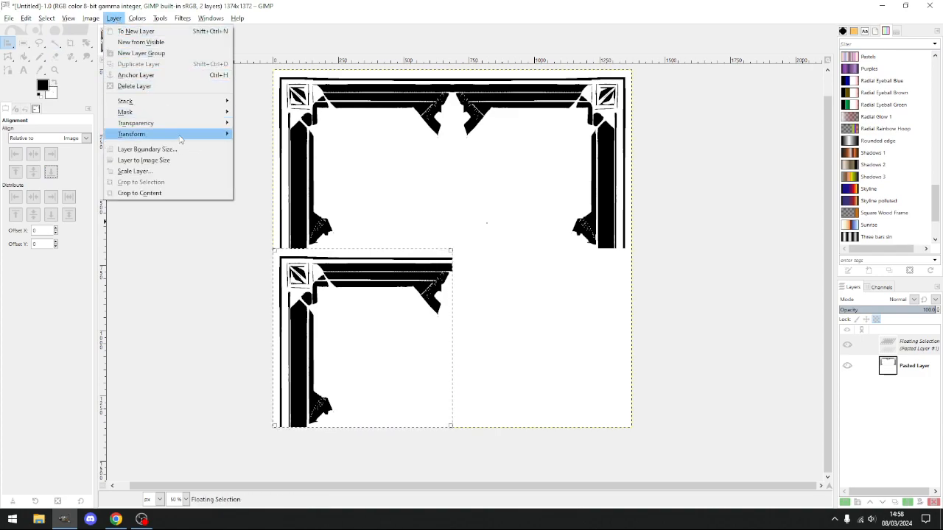
mouse_move(194, 138)
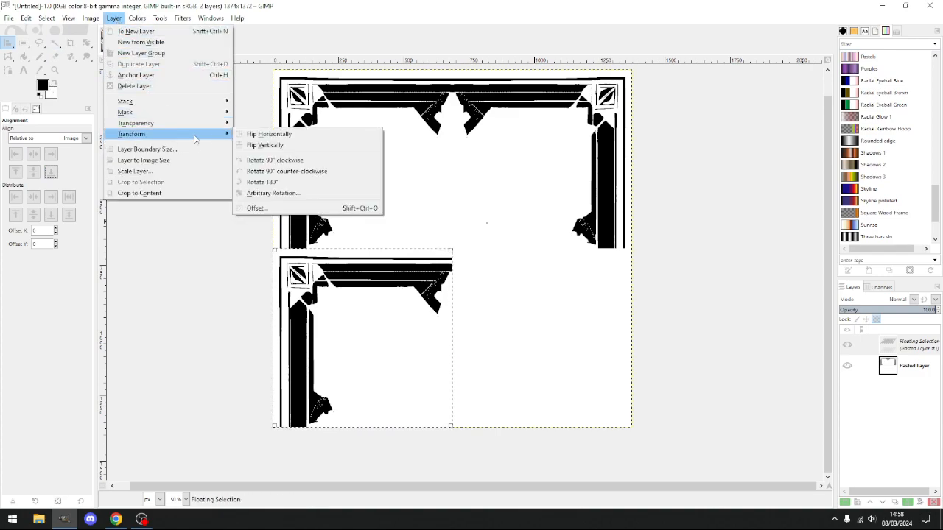
click(286, 147)
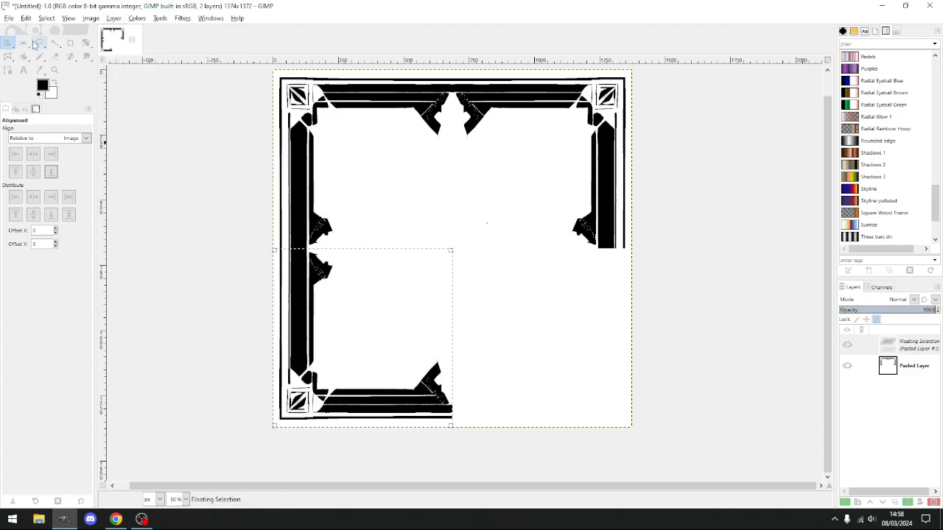
click(39, 43)
click(22, 43)
click(169, 138)
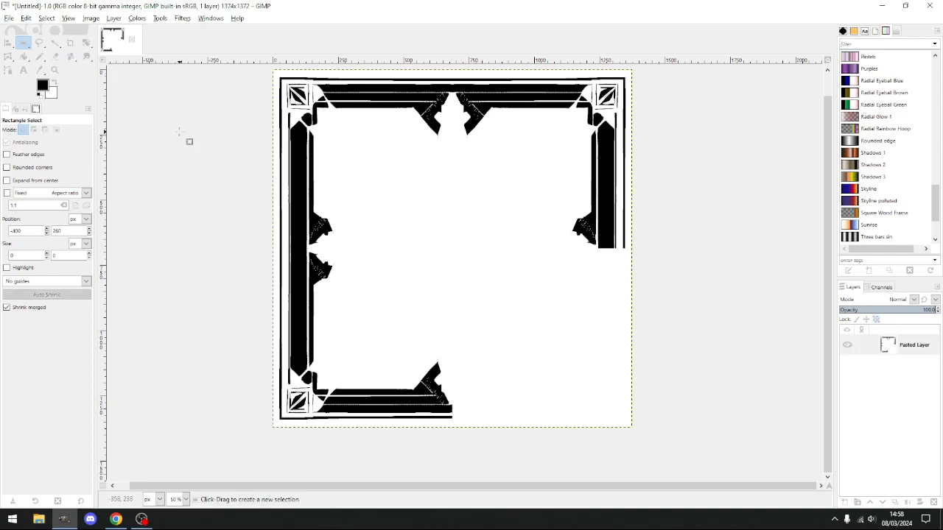
- Paste a third copy of the border corner and align it to the image's right and bottom edges
key(ctrl)
key(ctrl+v)
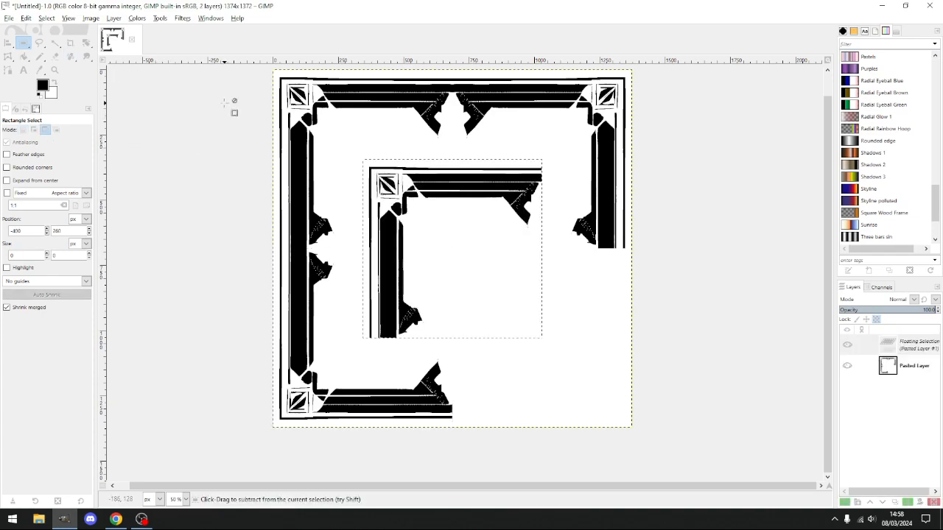
click(9, 44)
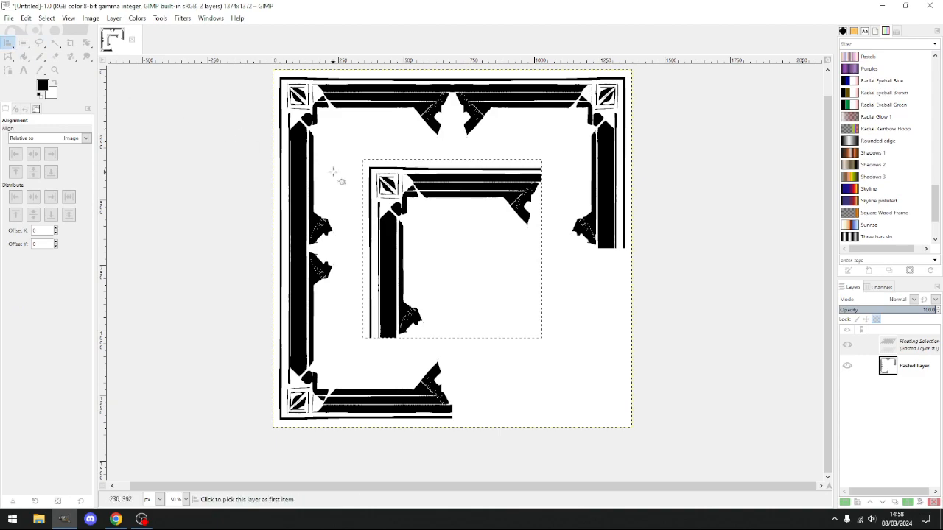
click(438, 224)
click(51, 155)
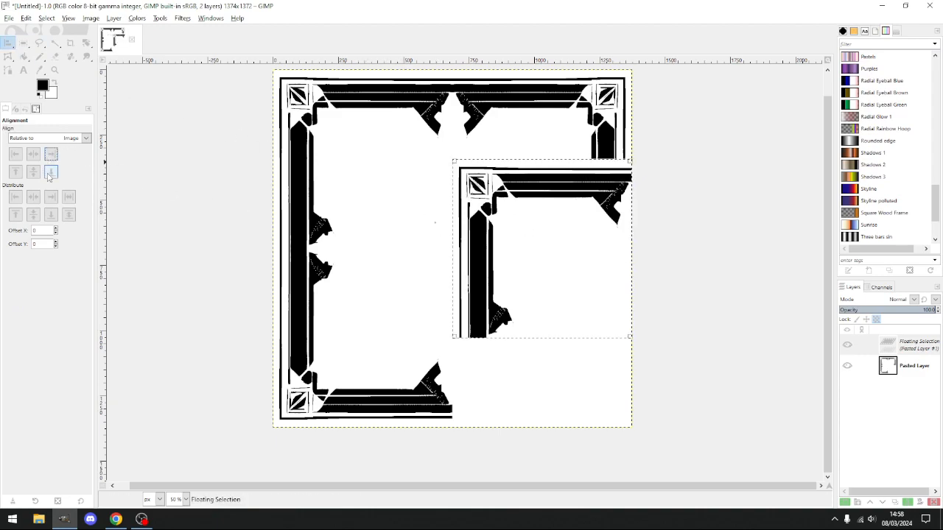
click(51, 172)
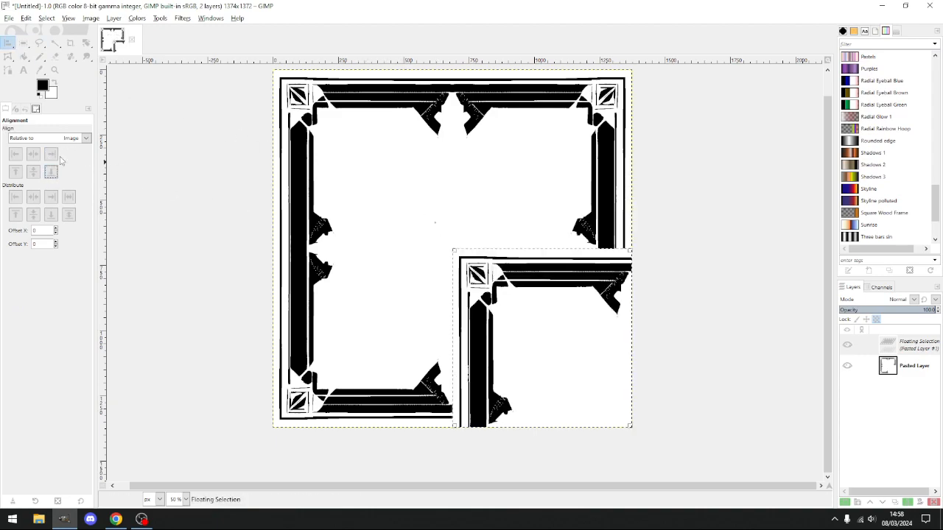
- Flip the pasted lower-right corner horizontally and vertically, then anchor it to the layer
click(112, 18)
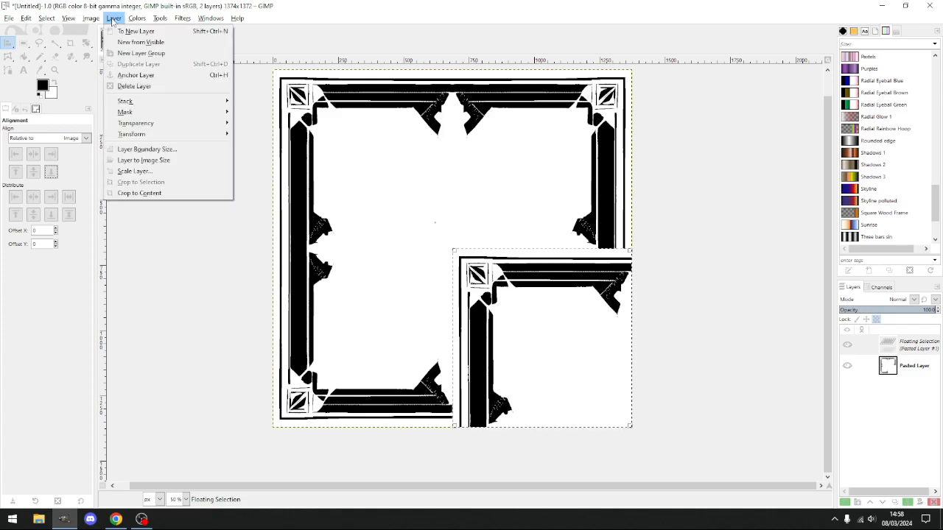
mouse_move(175, 136)
click(266, 134)
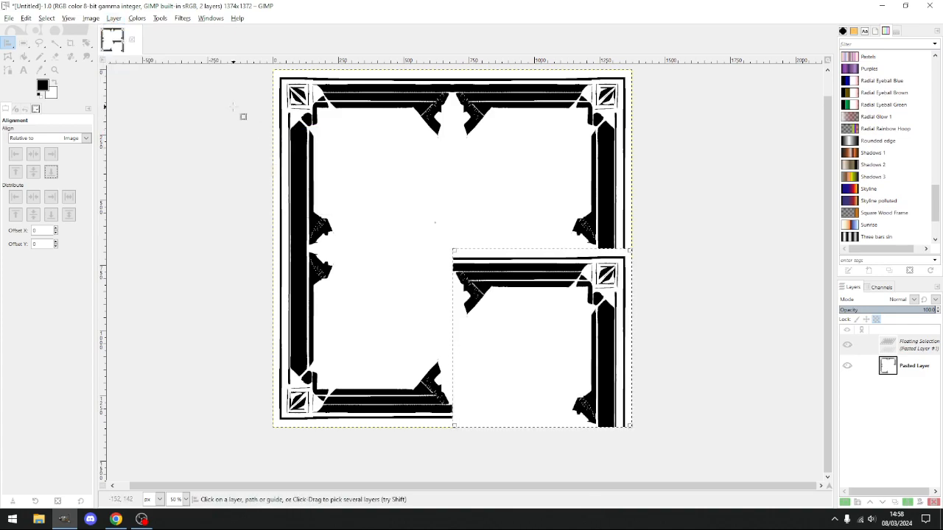
click(113, 18)
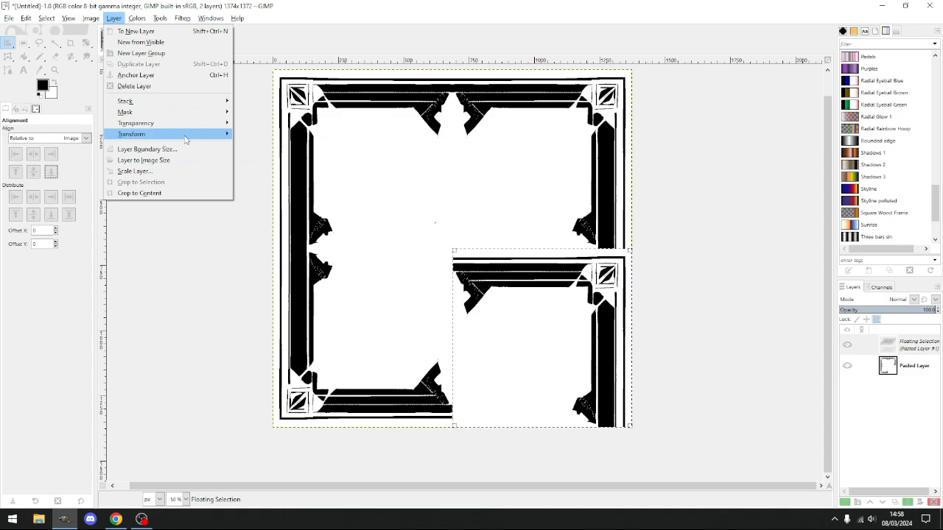
mouse_move(187, 137)
click(277, 148)
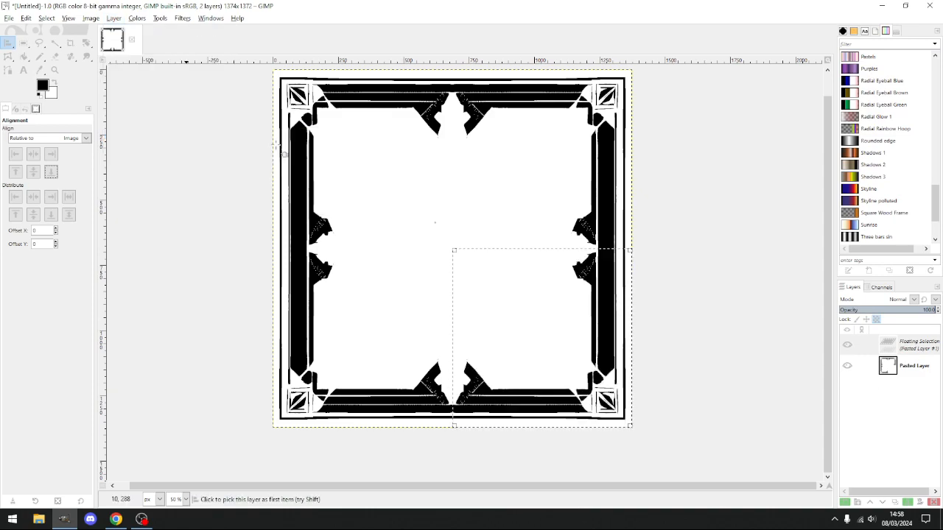
key(r)
click(230, 167)
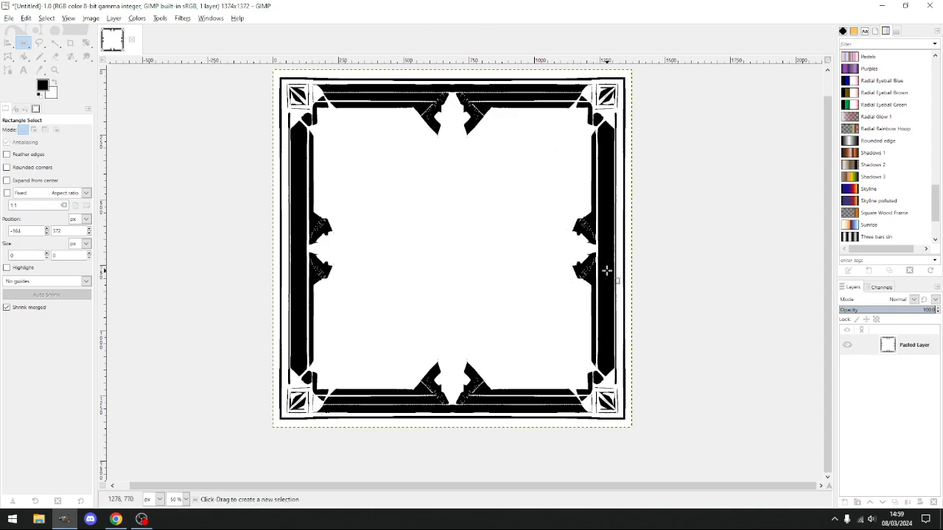
- Create a new image from the US Letter (300 ppi) template
click(8, 19)
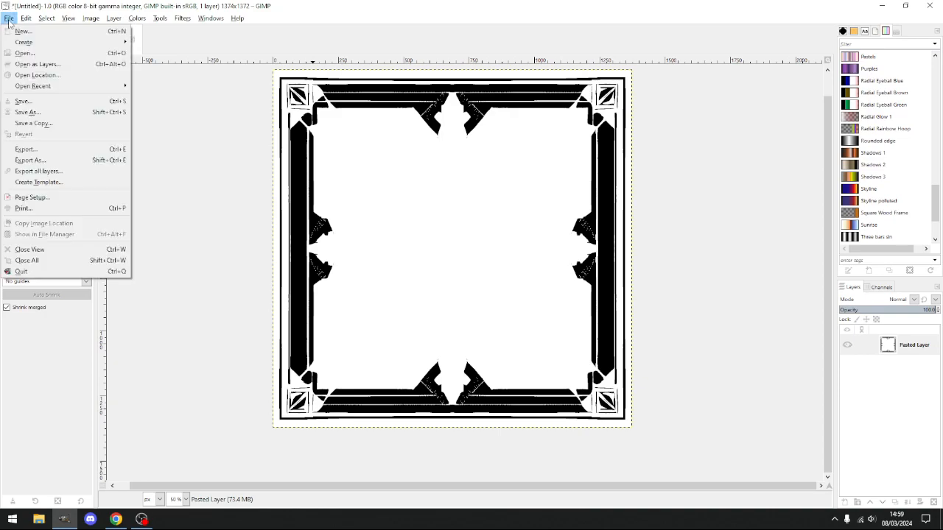
click(50, 31)
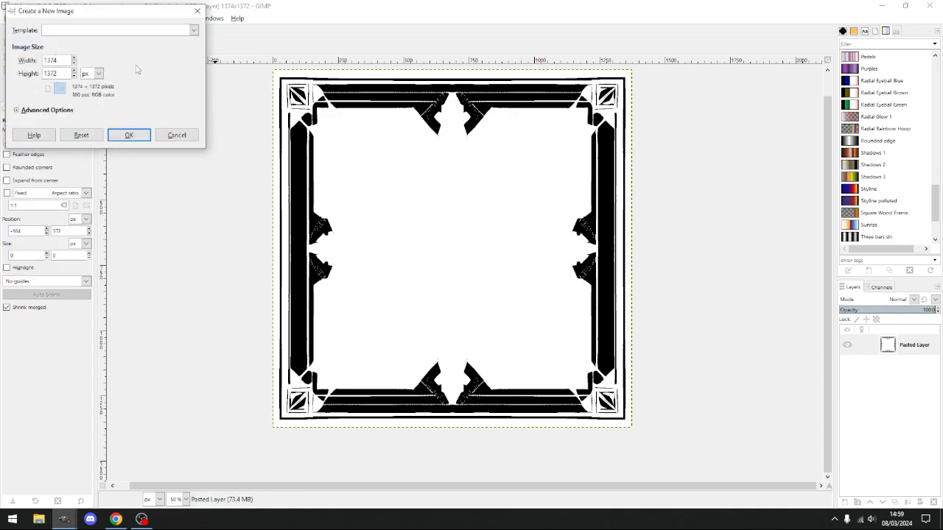
click(193, 30)
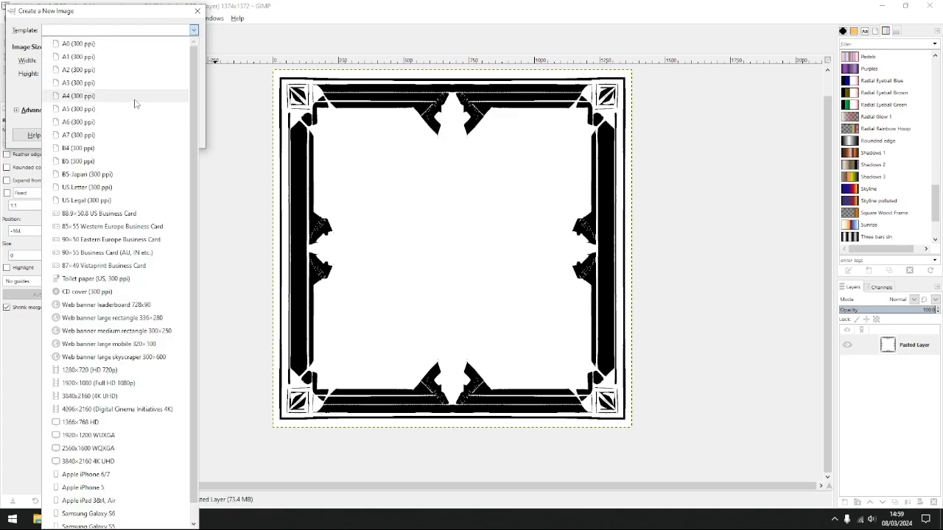
click(123, 188)
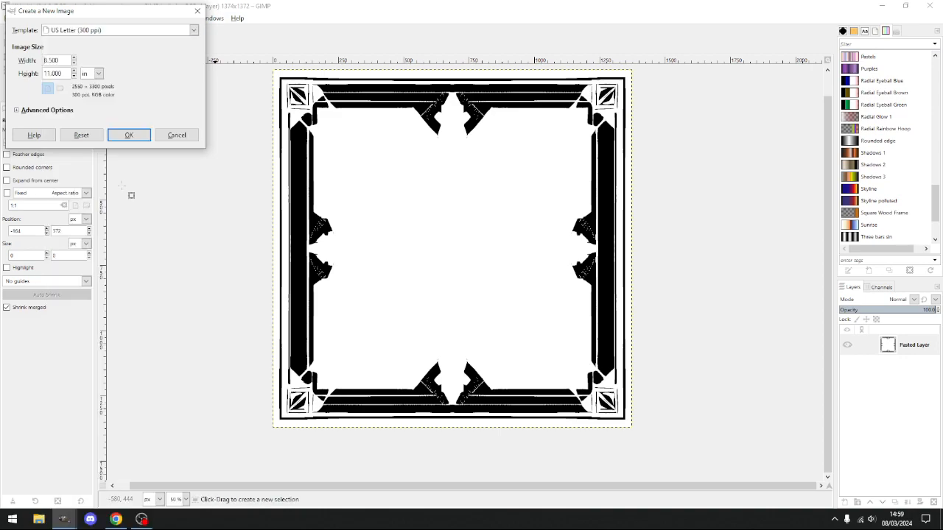
click(131, 137)
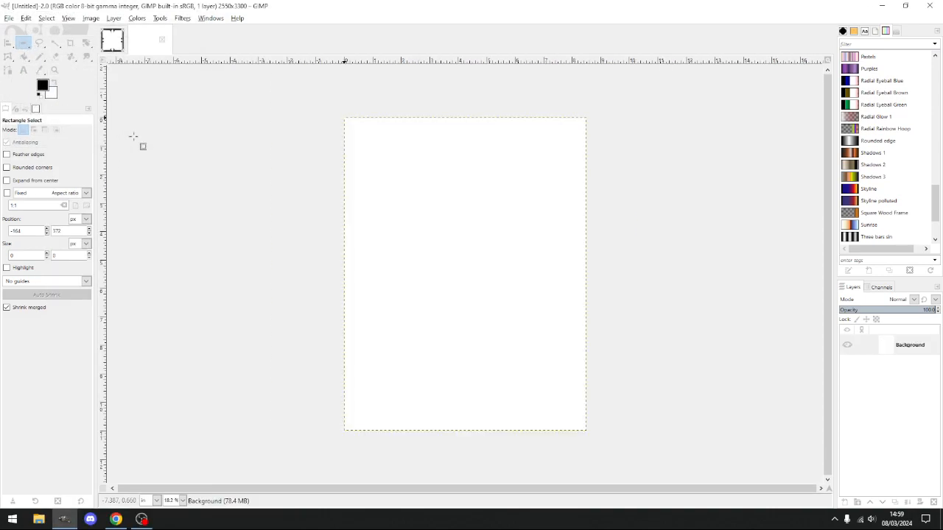
- Copy the entire finished square frame and paste it into the blank US Letter image
click(115, 40)
key(ctrl+a)
key(ctrl+c)
click(158, 43)
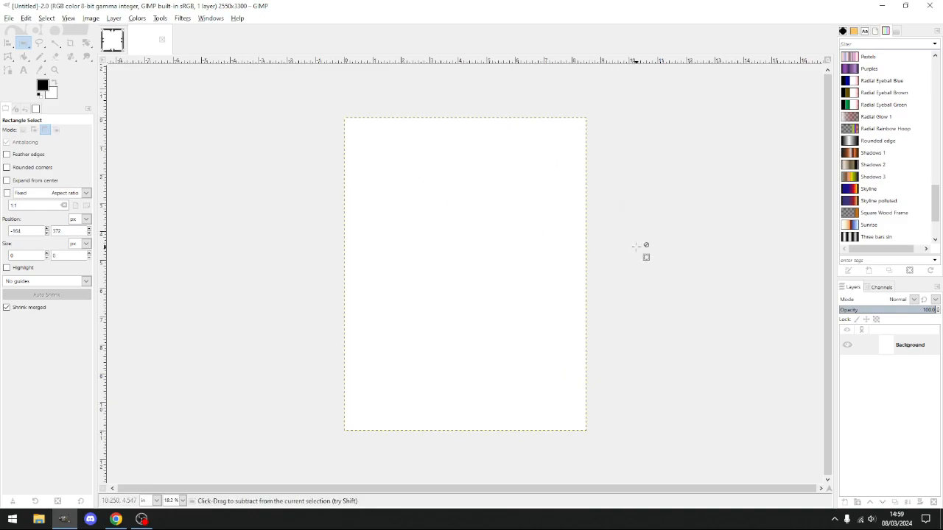
key(ctrl+v)
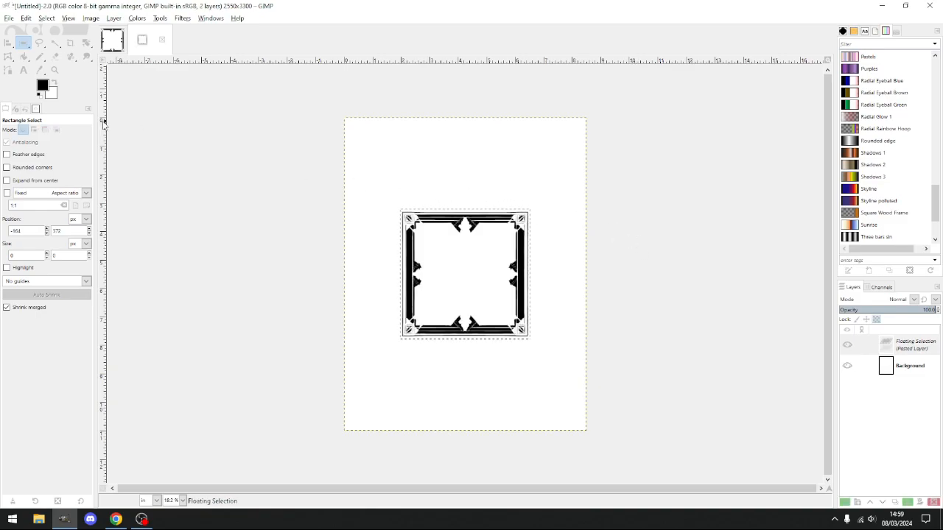
- Scale the pasted frame proportionally around its center to about 8.58 × 8.57 in, spanning the page width
right_click(85, 43)
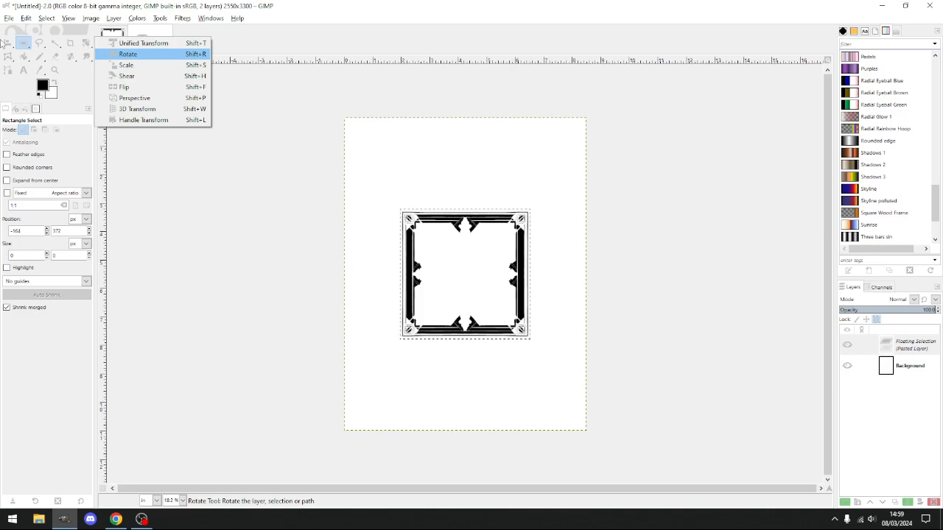
click(87, 43)
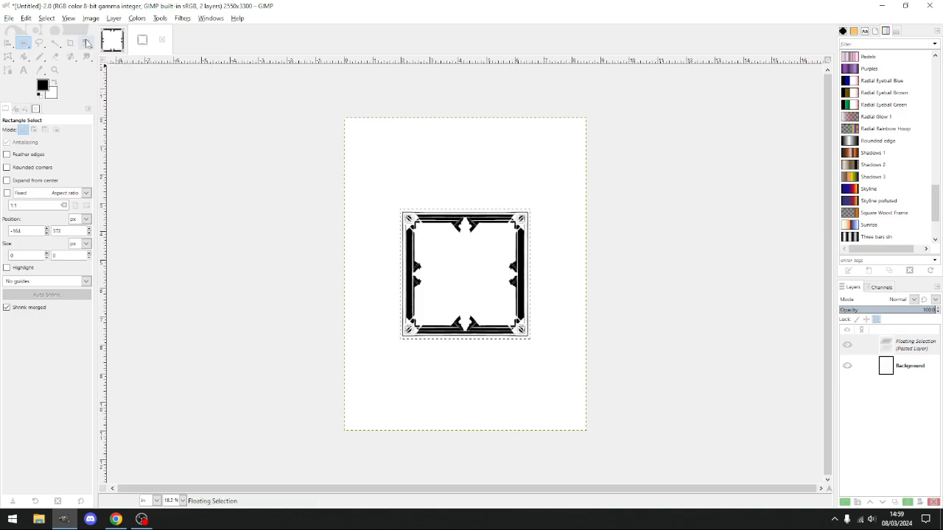
right_click(87, 43)
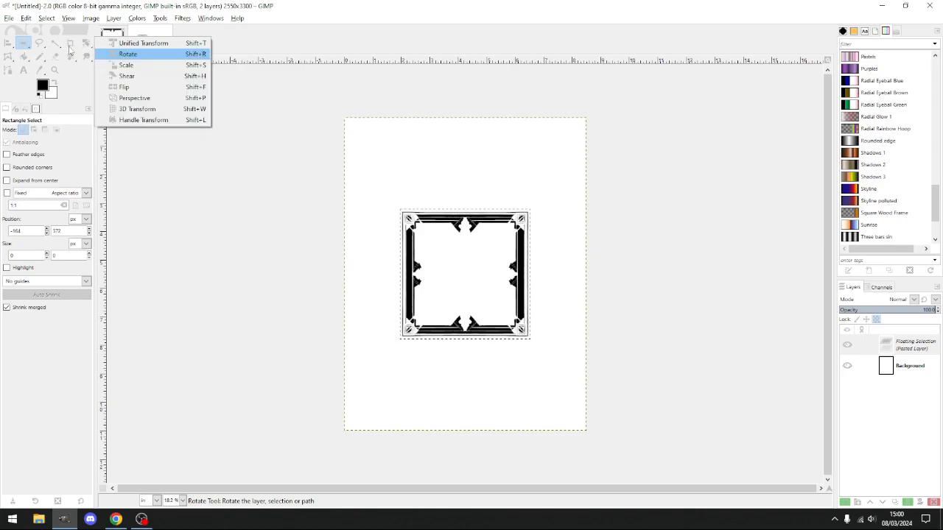
click(165, 68)
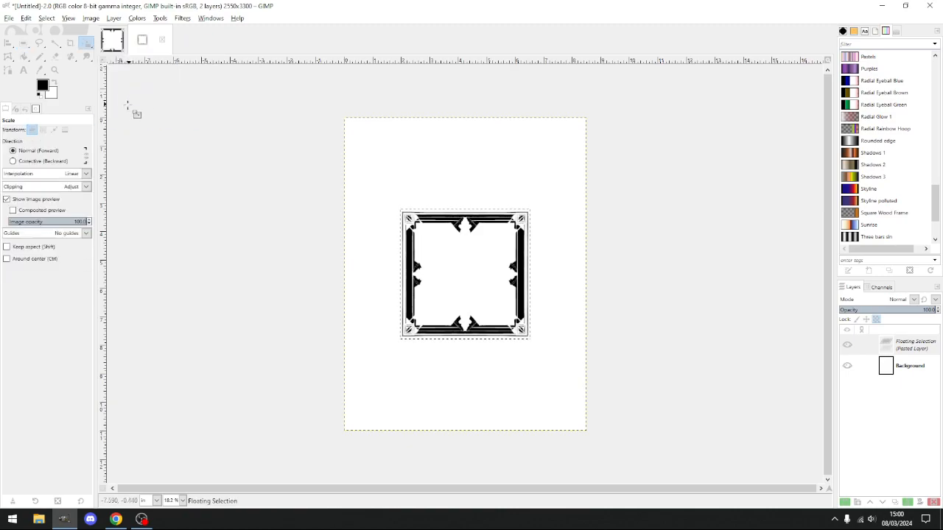
click(6, 260)
click(343, 213)
drag(343, 213, 211, 109)
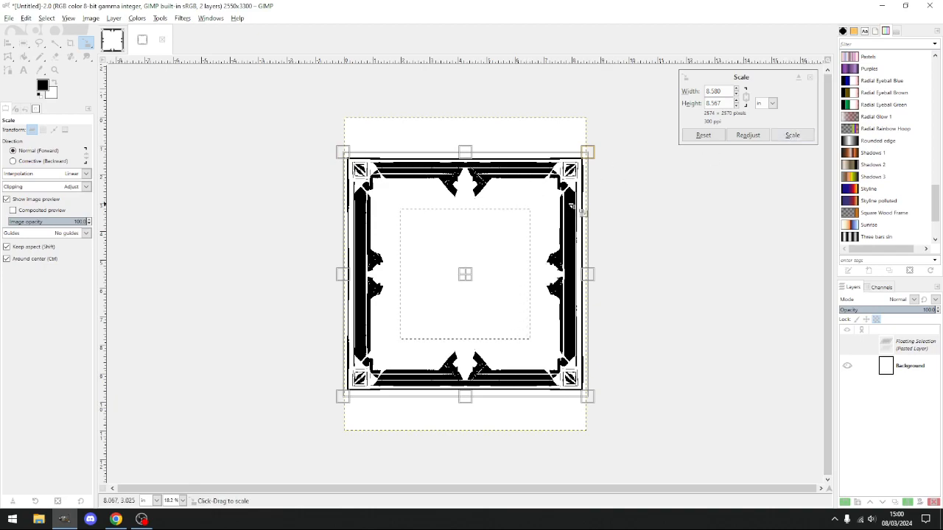
click(792, 136)
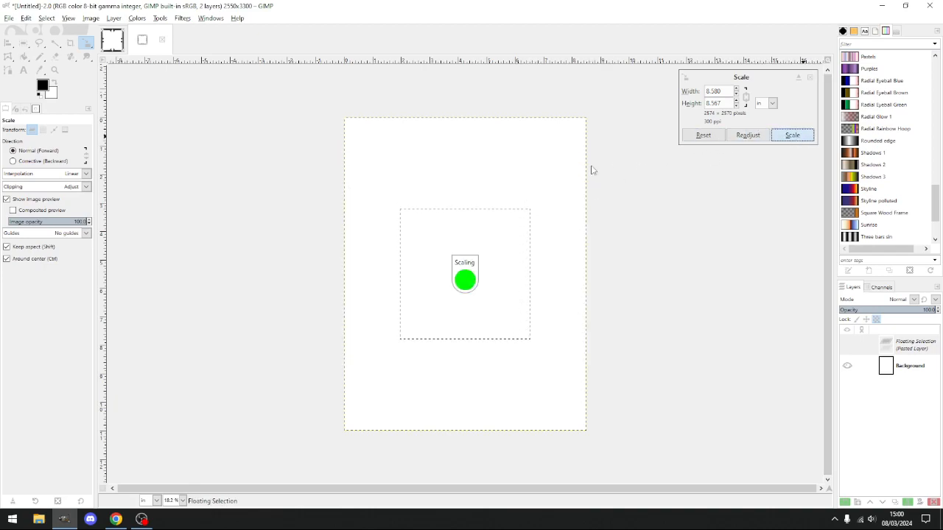
- Align the scaled frame to the page's top edge and convert the floating selection to a new layer
click(8, 46)
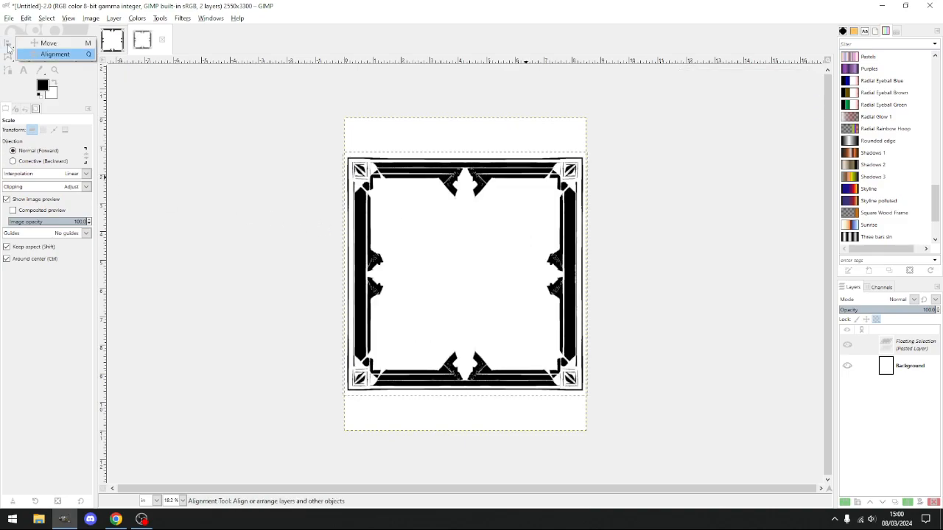
click(55, 53)
click(433, 264)
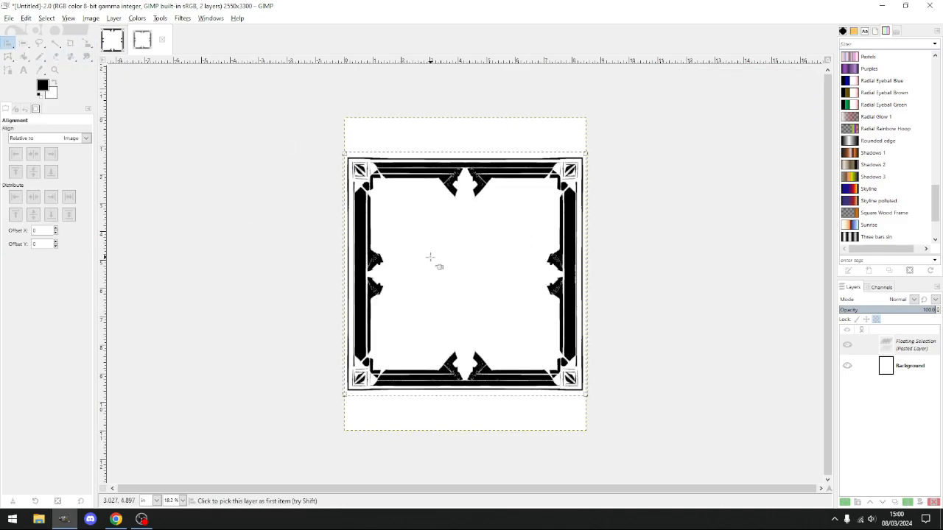
click(13, 174)
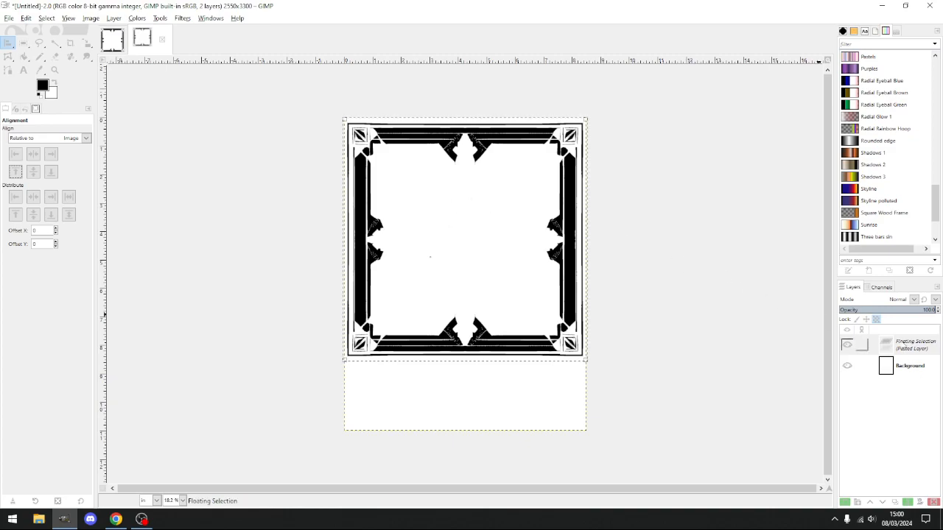
right_click(894, 351)
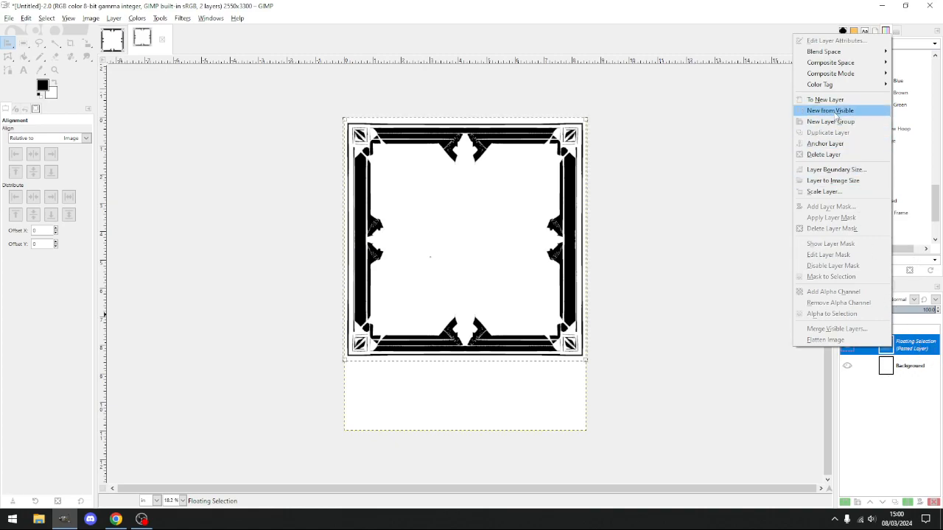
click(834, 100)
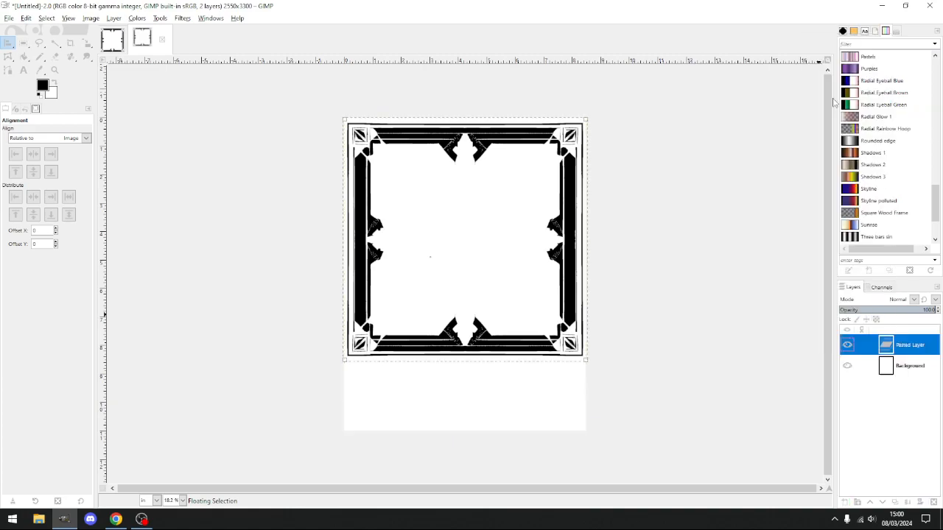
- Copy the scaled frame layer and paste a duplicate into the US Letter page
click(22, 45)
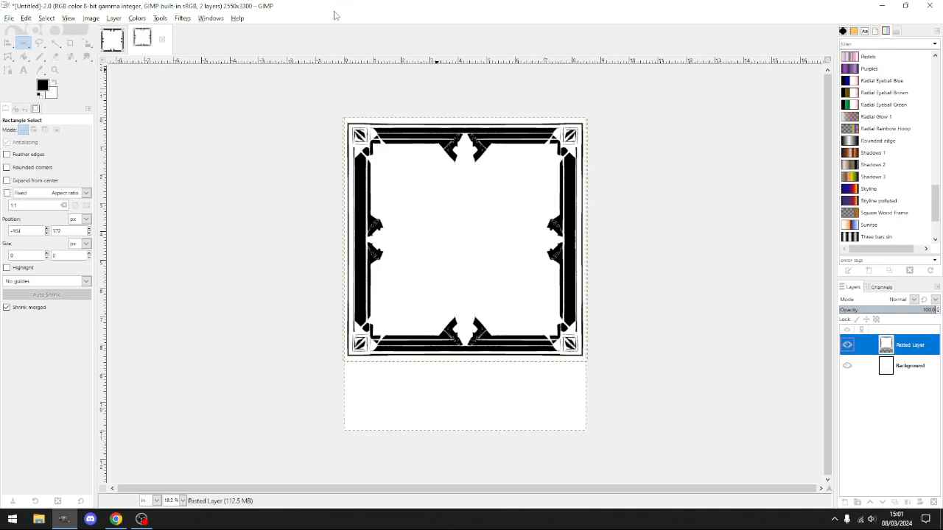
key(ctrl+c)
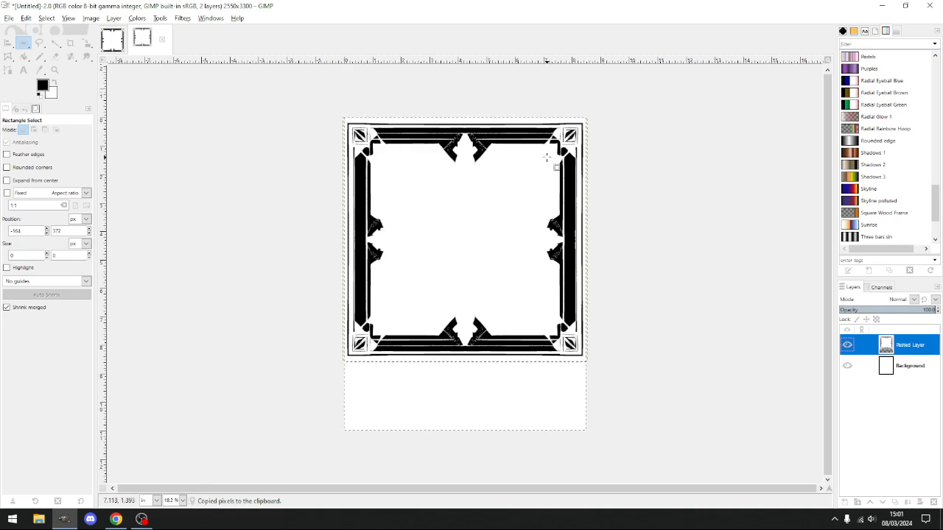
key(ctrl+v)
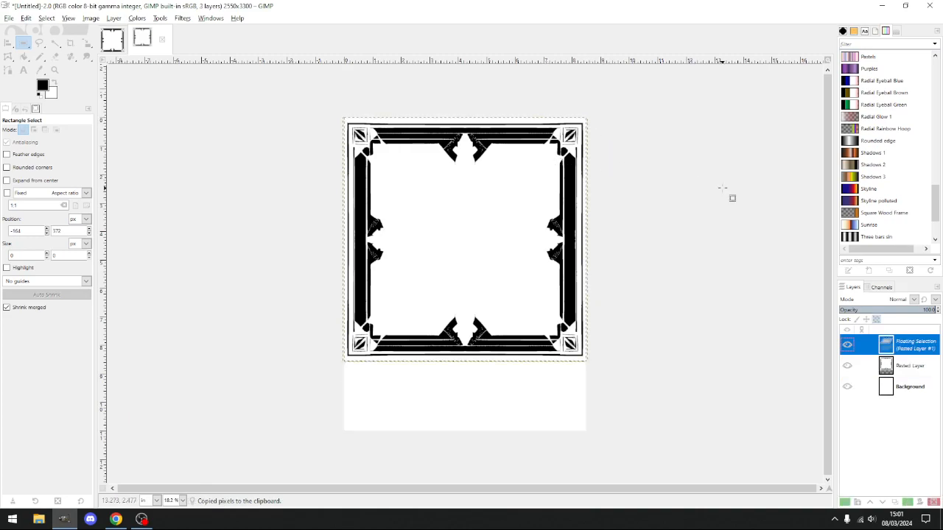
- Align the duplicate frame to the page's bottom edge and convert it to a new layer
key(q)
click(438, 209)
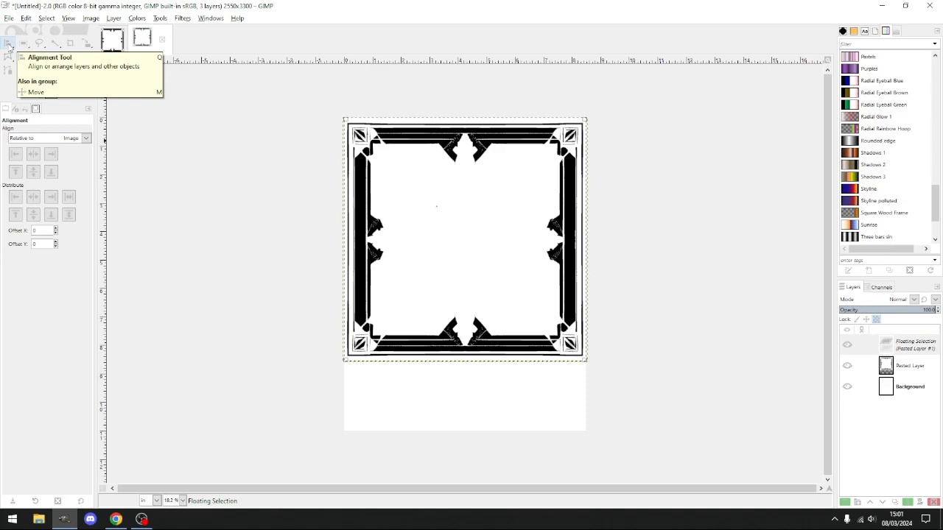
click(51, 172)
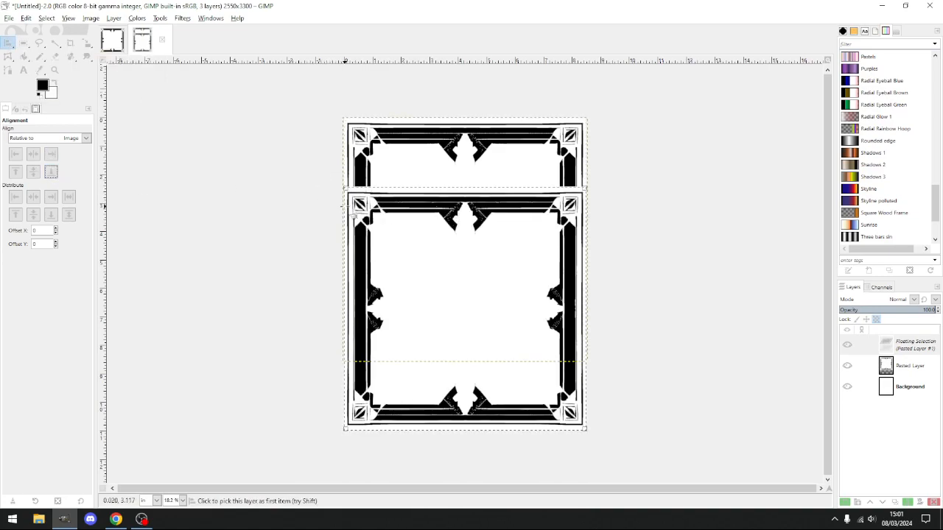
right_click(913, 351)
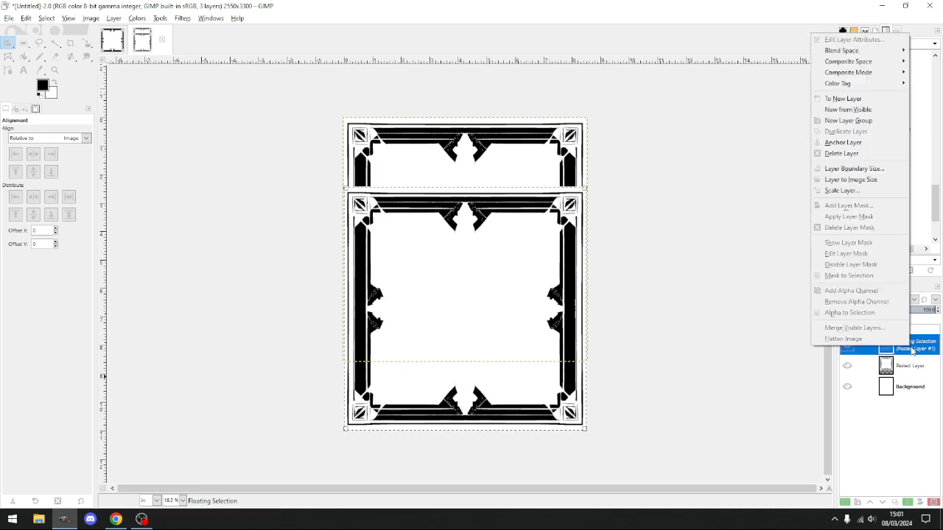
click(845, 99)
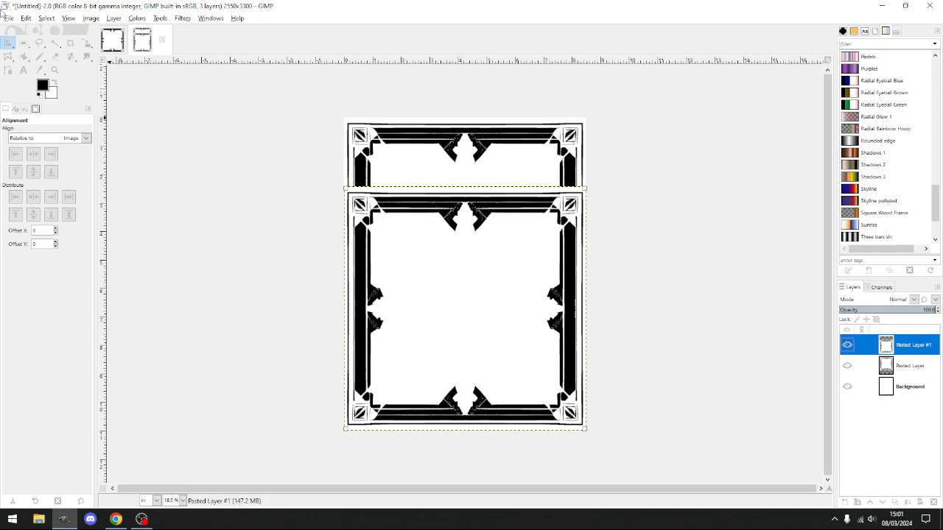
click(23, 43)
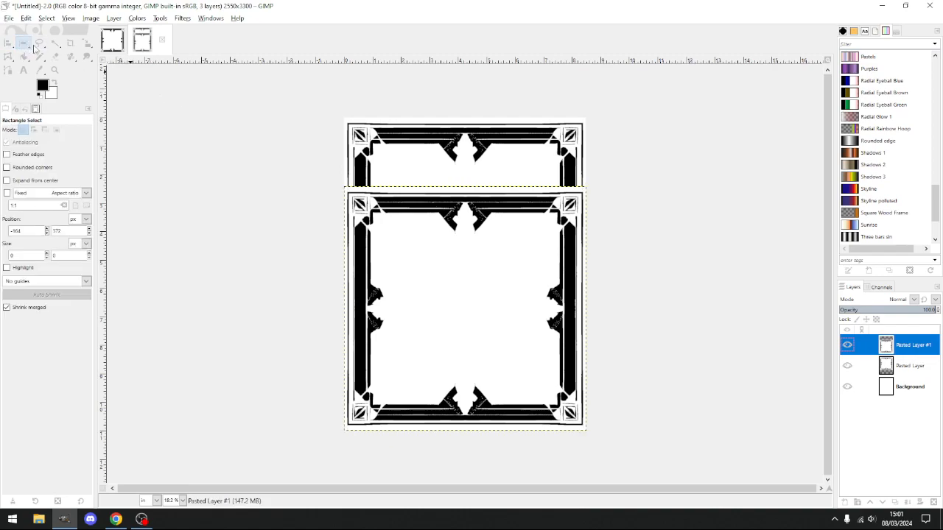
- Delete the upper part of the bottom-aligned duplicate frame across its full width, then clear the selection
drag(294, 123, 650, 275)
key(Delete)
click(745, 300)
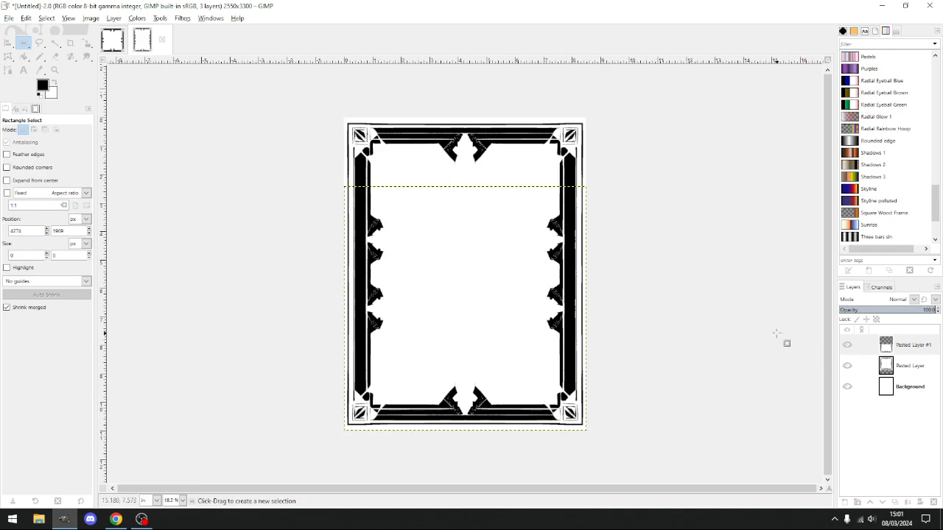
- Paste another copy of the frame, center it vertically relative to the image, and convert it to a new layer
key(ctrl)
key(ctrl+v)
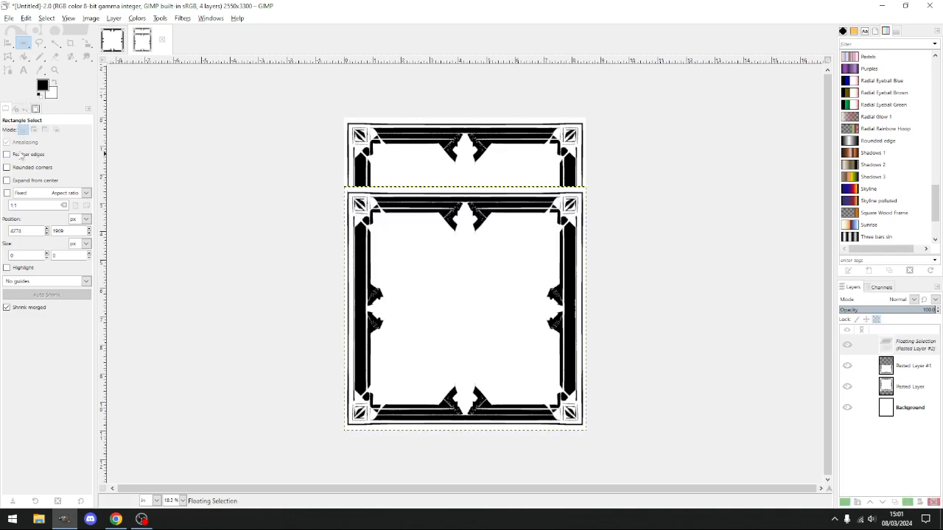
click(8, 42)
click(465, 298)
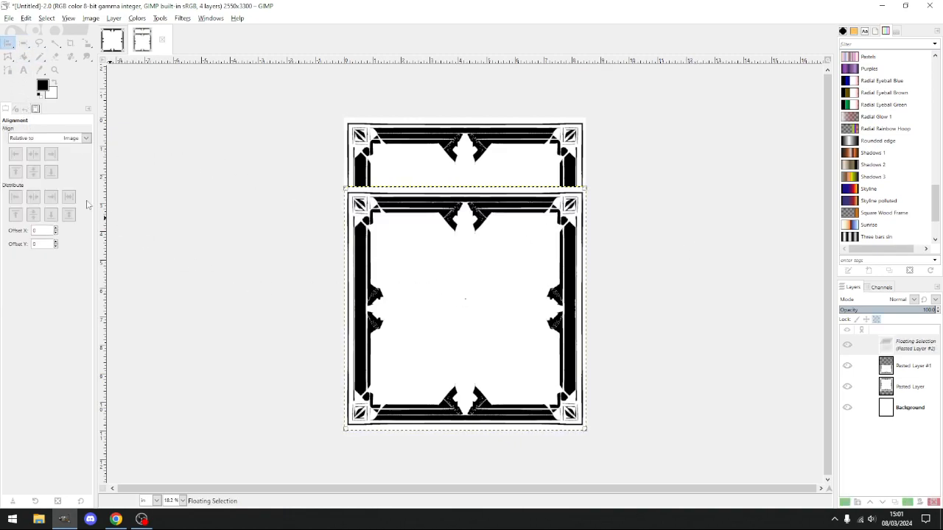
click(33, 172)
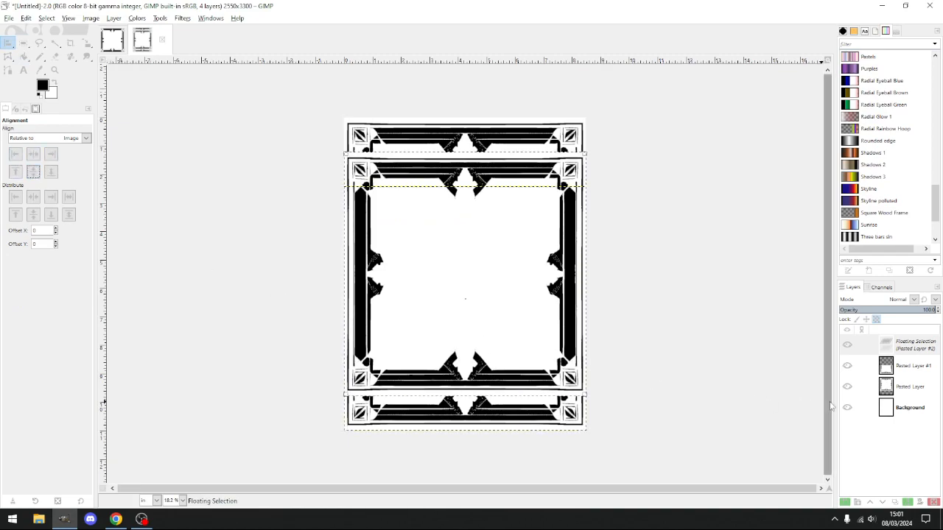
right_click(908, 343)
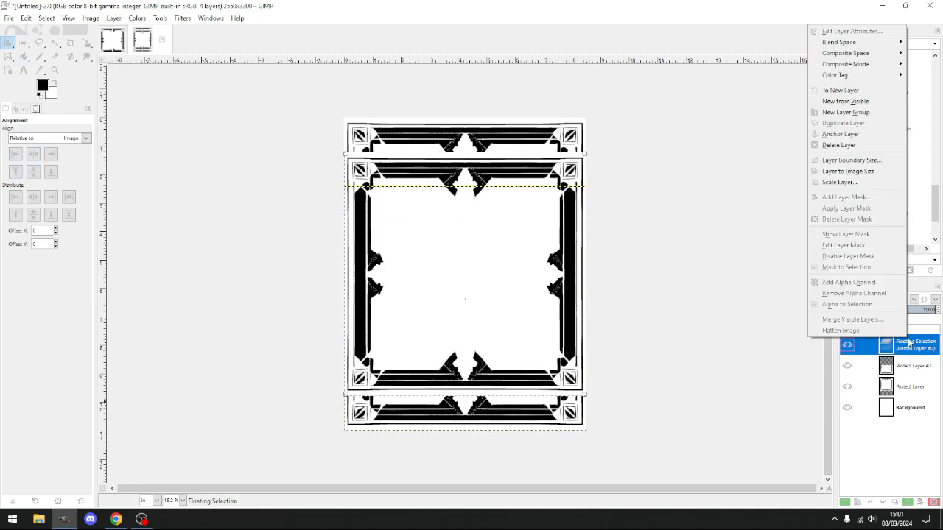
click(848, 90)
- Delete the upper and lower horizontal bands of the centered frame layer, leaving only its middle side sections, and clear the selection
click(26, 45)
drag(300, 113, 638, 213)
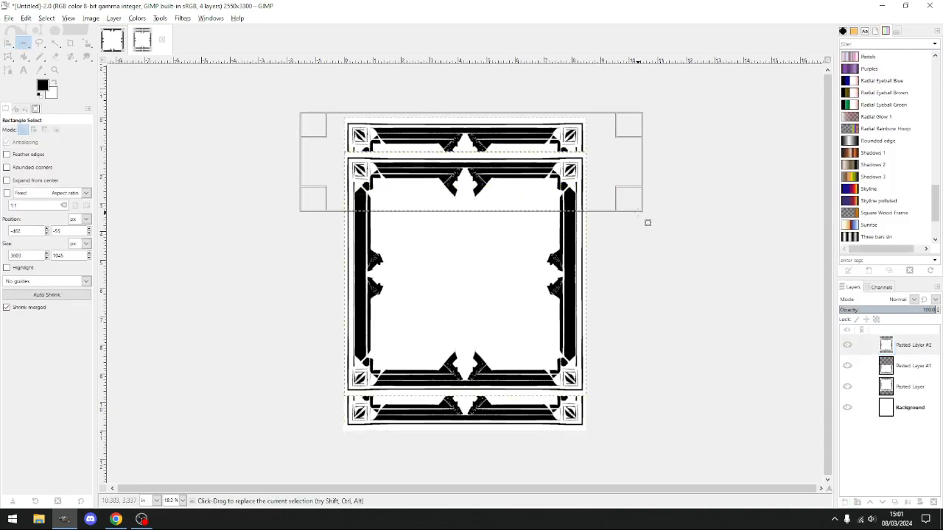
key(Delete)
click(244, 383)
drag(271, 440, 646, 343)
key(Delete)
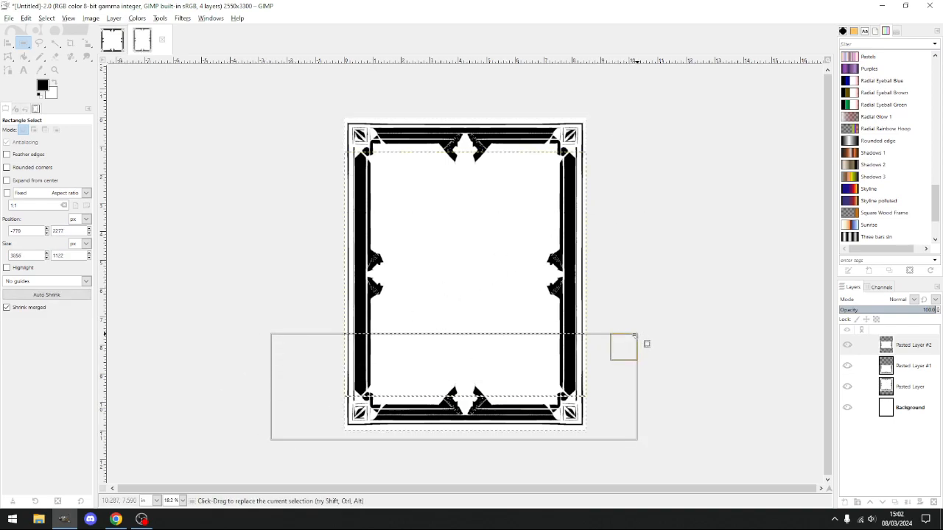
click(693, 307)
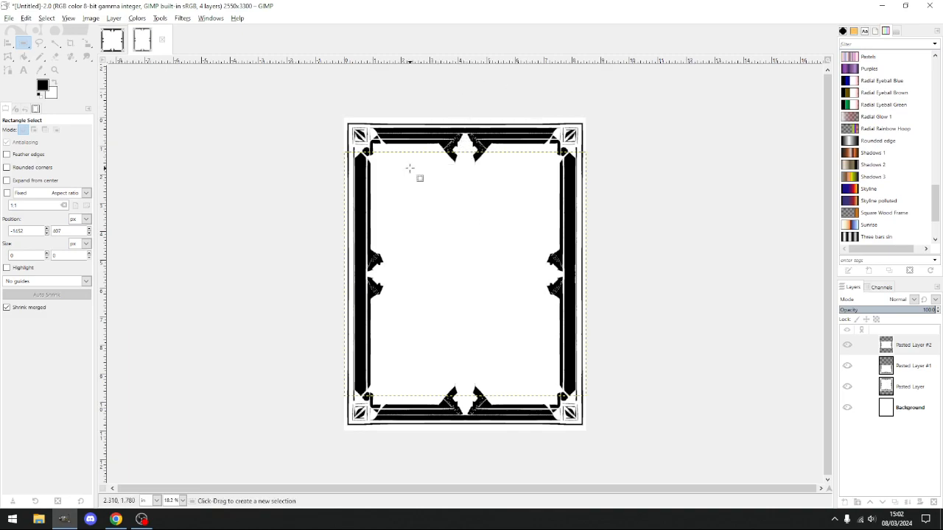
- Switch to mage.space in Chrome and generate an image from the prompt "simple vector art of art deco logo for a psychic"
click(116, 520)
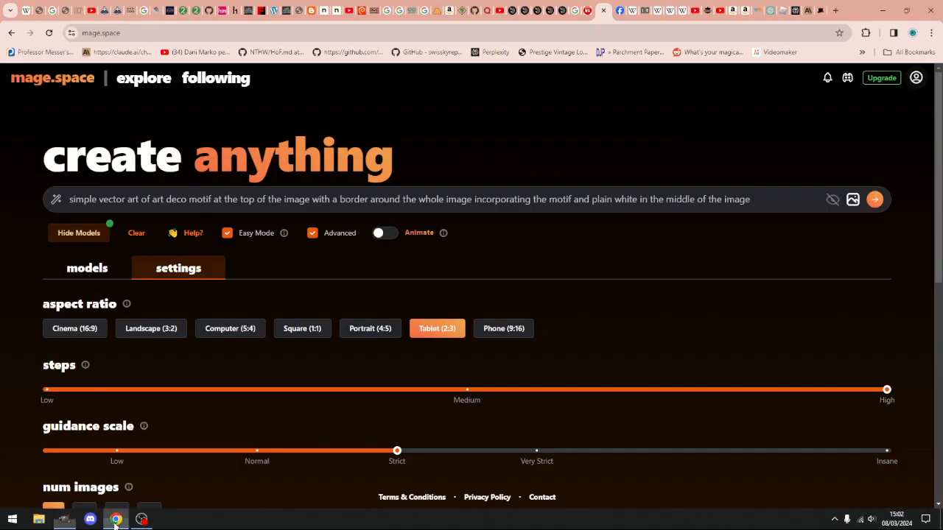
click(140, 199)
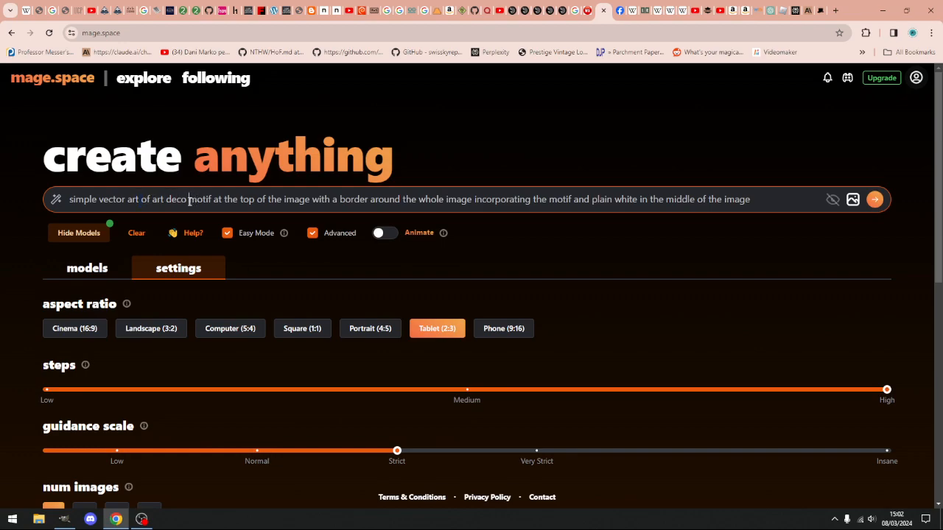
drag(190, 199, 898, 274)
text(lo)
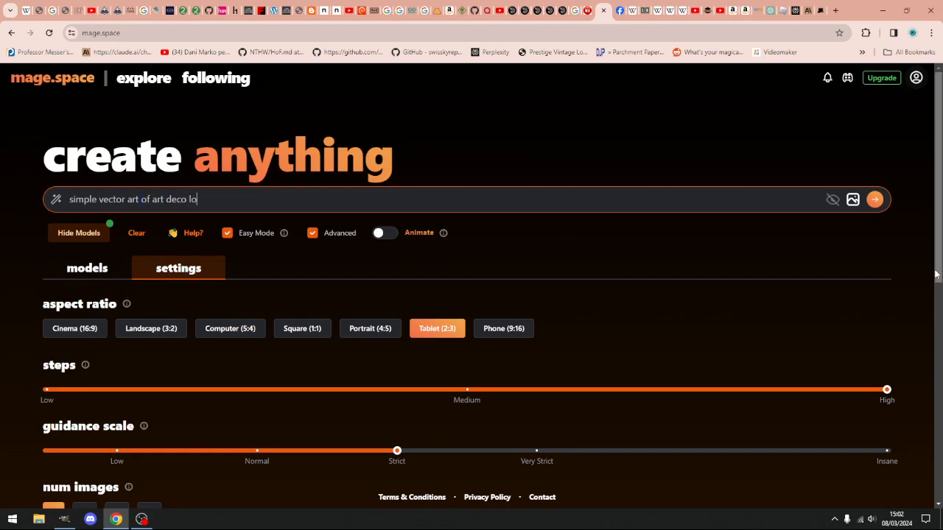
text(go)
text(ychic)
key(Return)
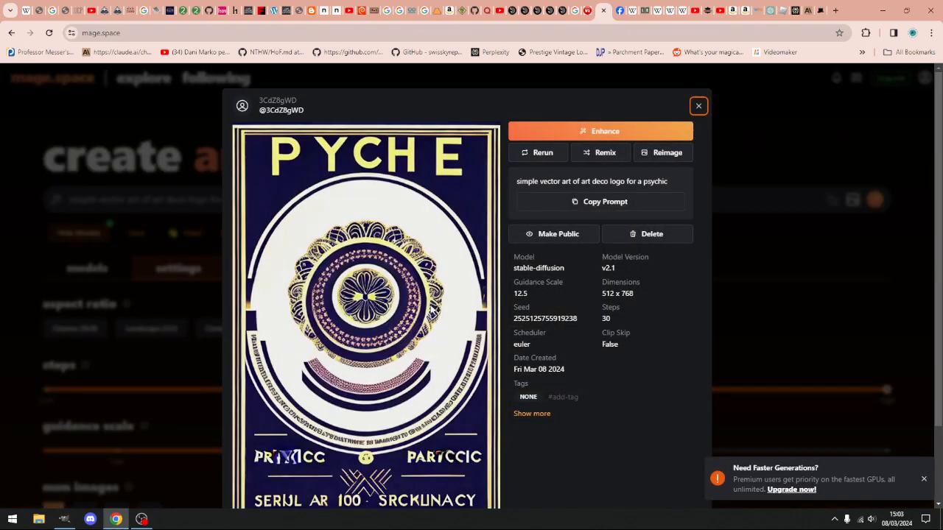
scroll(427, 216, down, 1)
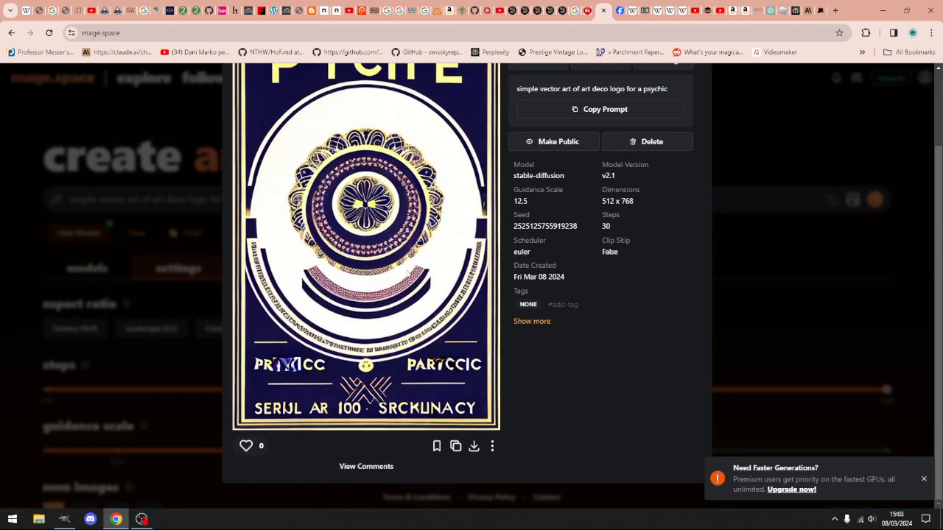
scroll(383, 245, up, 1)
scroll(388, 250, down, 1)
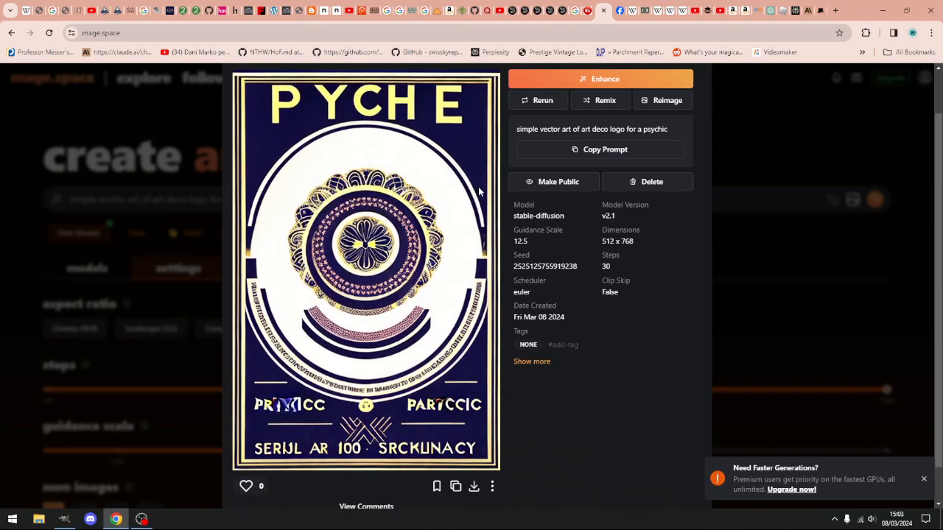
click(756, 182)
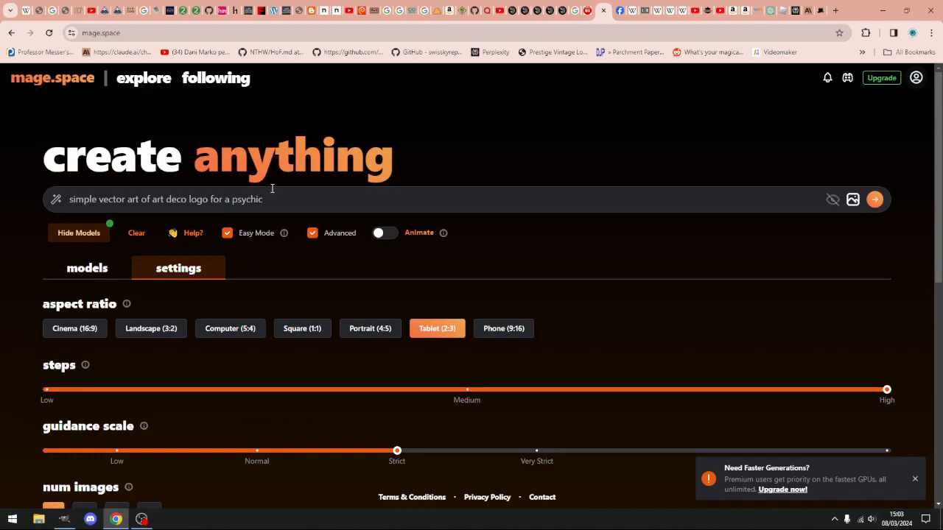
- Add "black and white" after "simple" in the prompt, generate a Square (1:1) image, and lower the guidance scale to Low
click(98, 199)
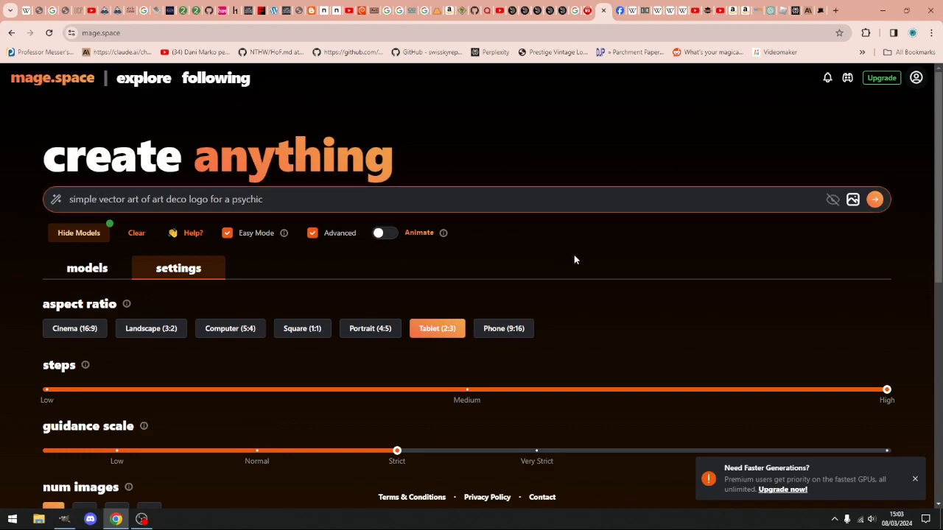
text(black )
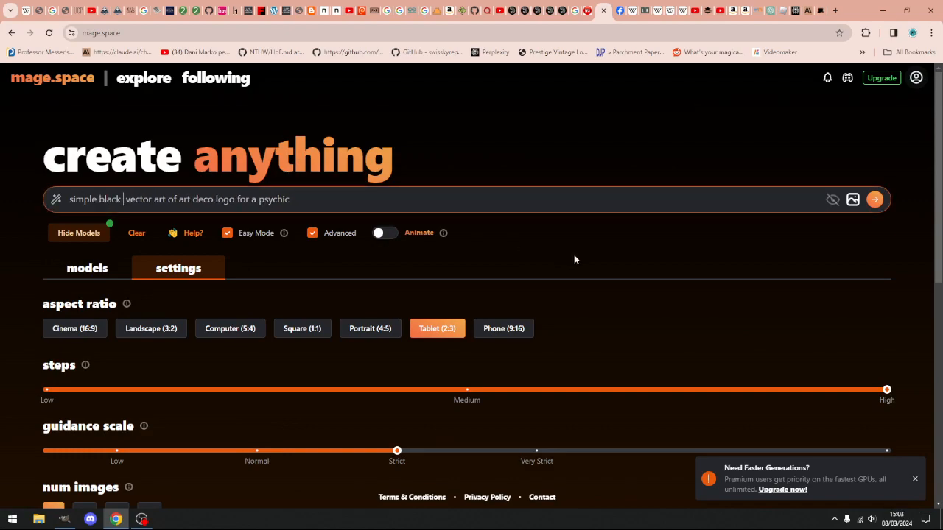
text(and white)
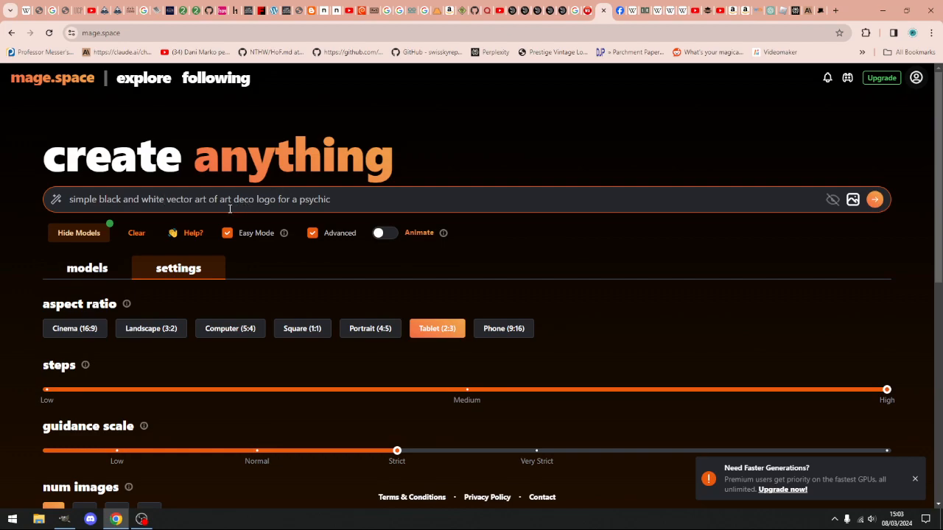
click(312, 333)
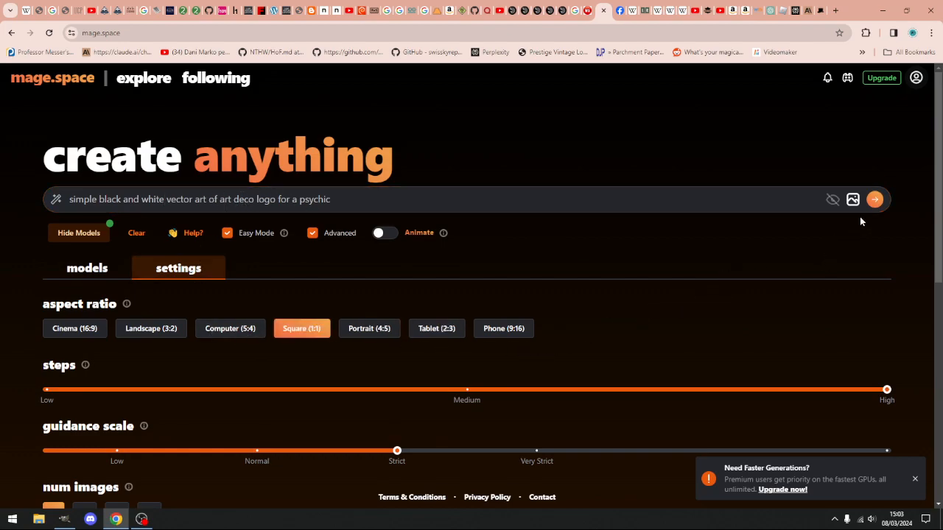
click(873, 201)
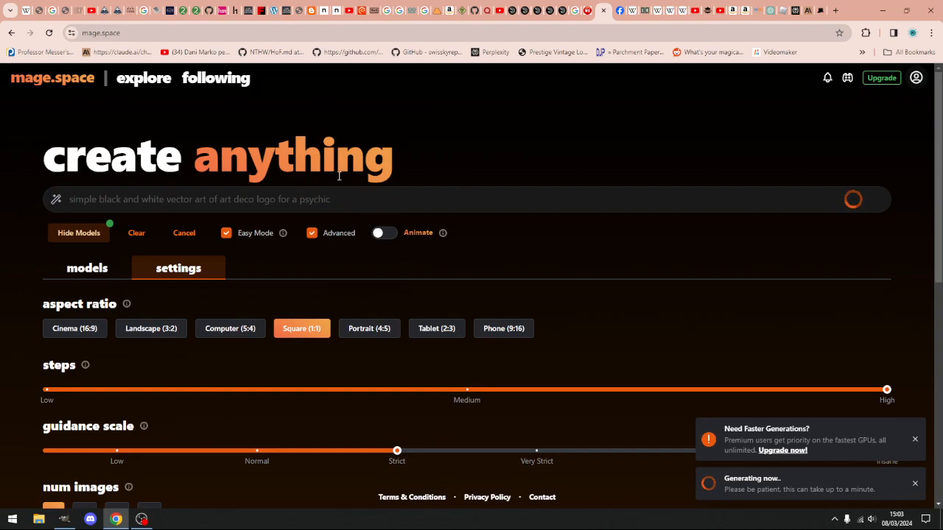
mouse_move(149, 453)
click(117, 452)
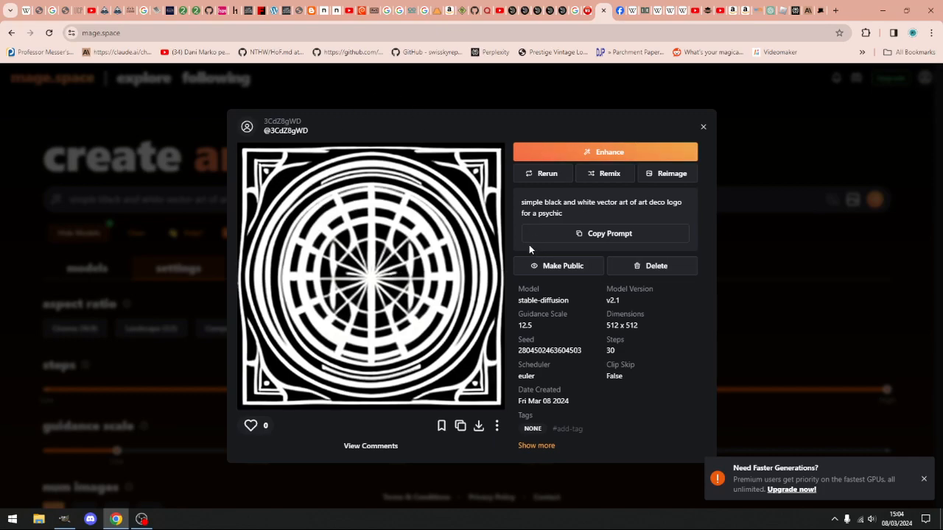
- Enhance the generated logo with Upscale + Face Fix, and paste a copy of it into GIMP as a new image
click(588, 153)
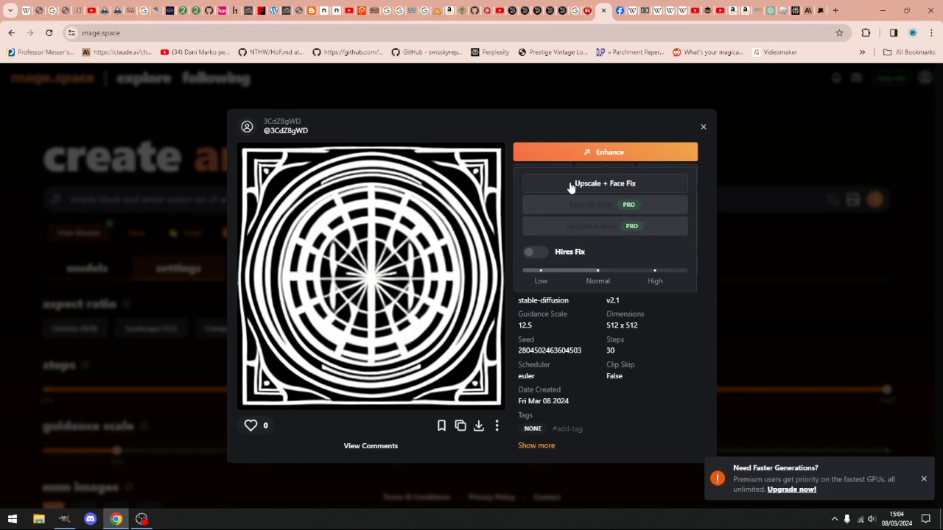
click(616, 184)
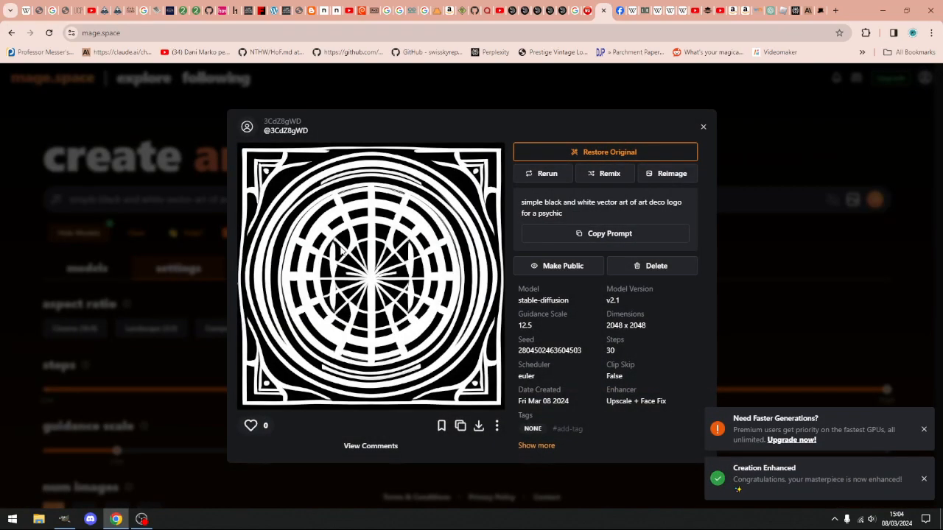
right_click(374, 227)
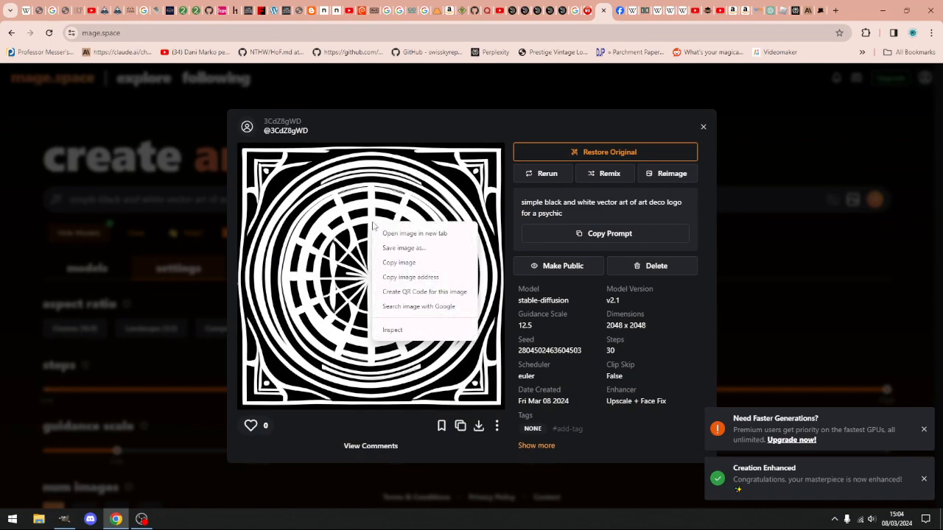
click(426, 270)
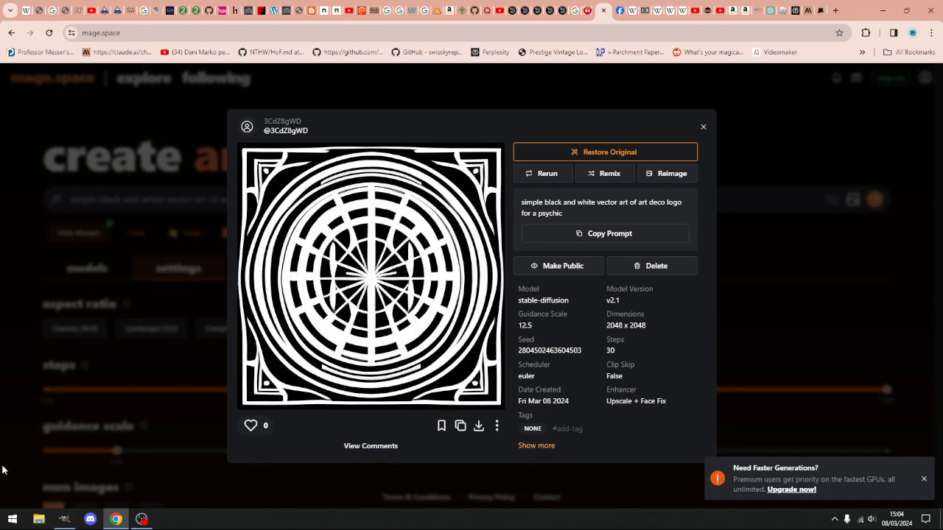
click(64, 520)
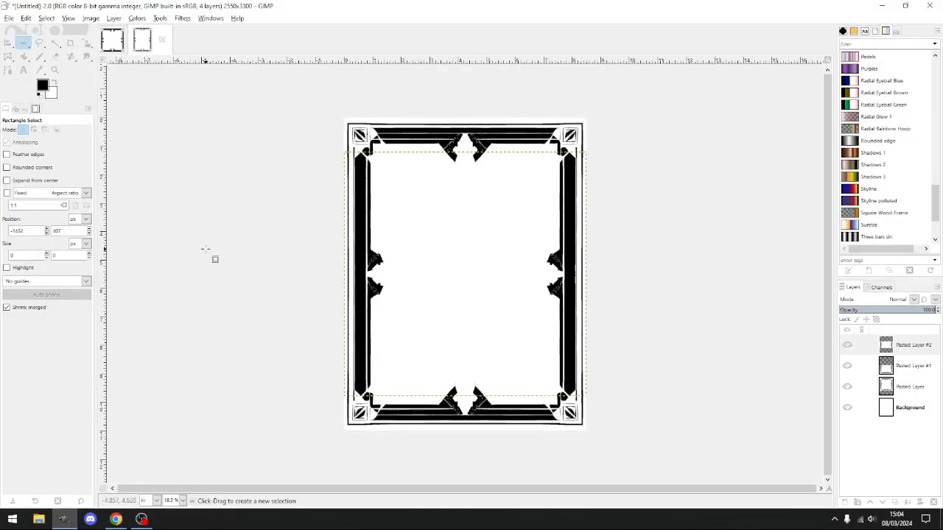
key(ctrl+shift+v)
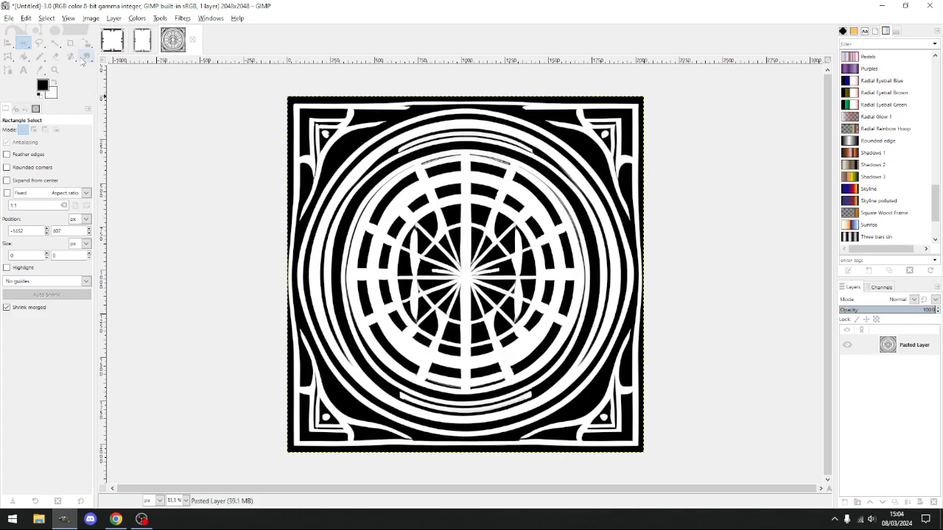
- Trace a Free Select outline around the circular logo just outside its outermost black ring, and paste a copy of it as a new image
click(39, 43)
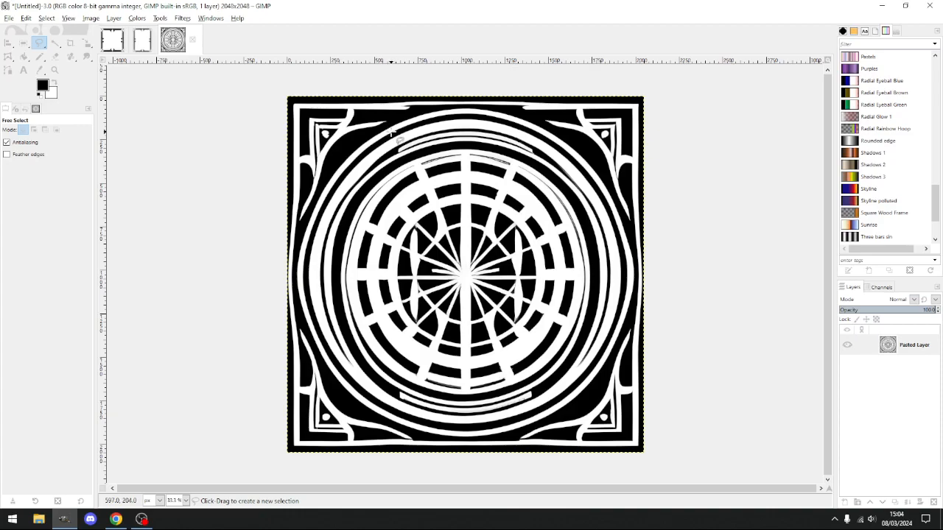
click(358, 151)
click(336, 173)
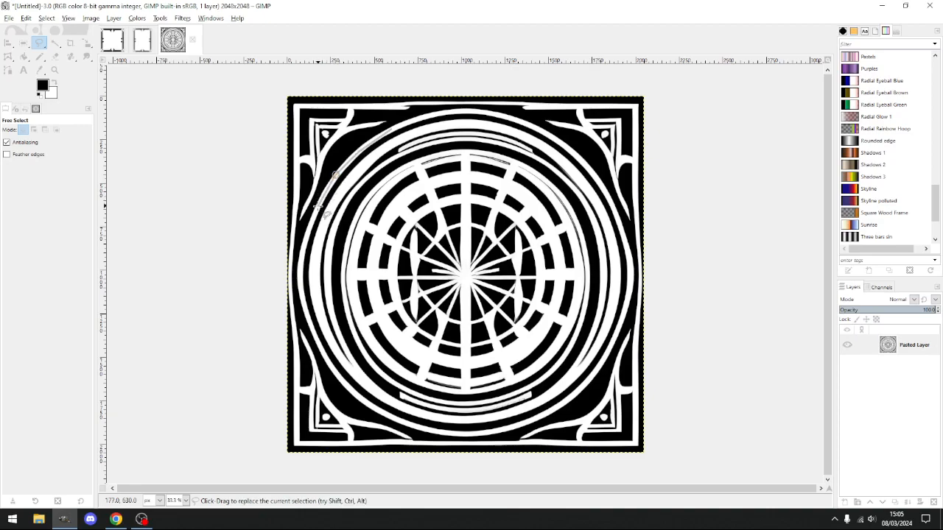
click(303, 247)
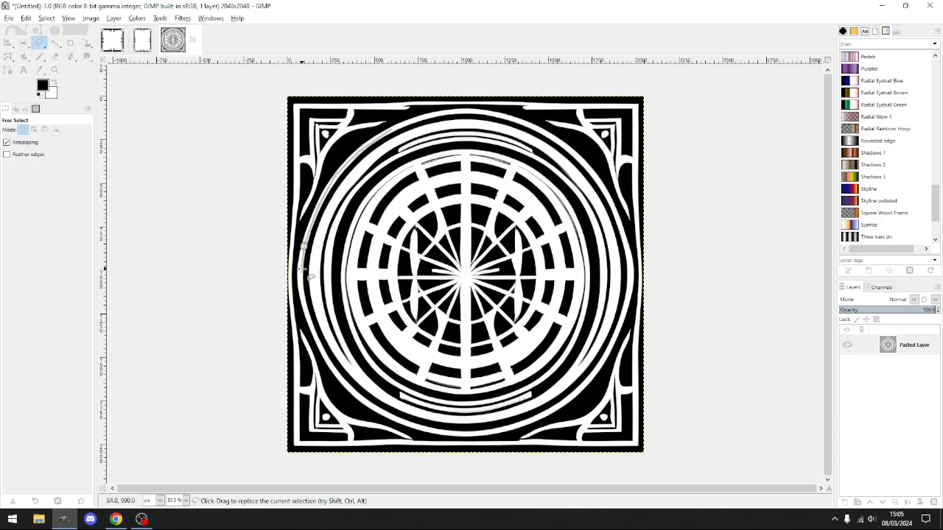
click(299, 280)
click(304, 315)
click(322, 355)
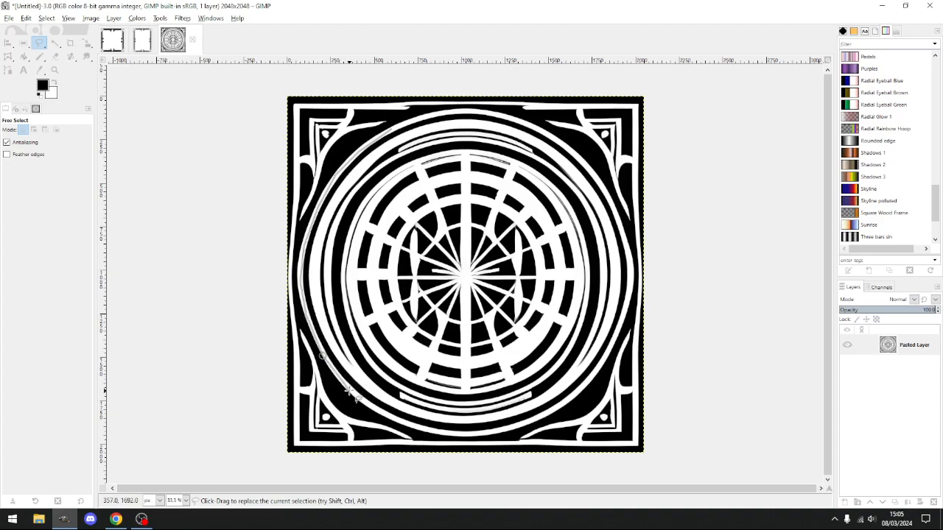
click(390, 417)
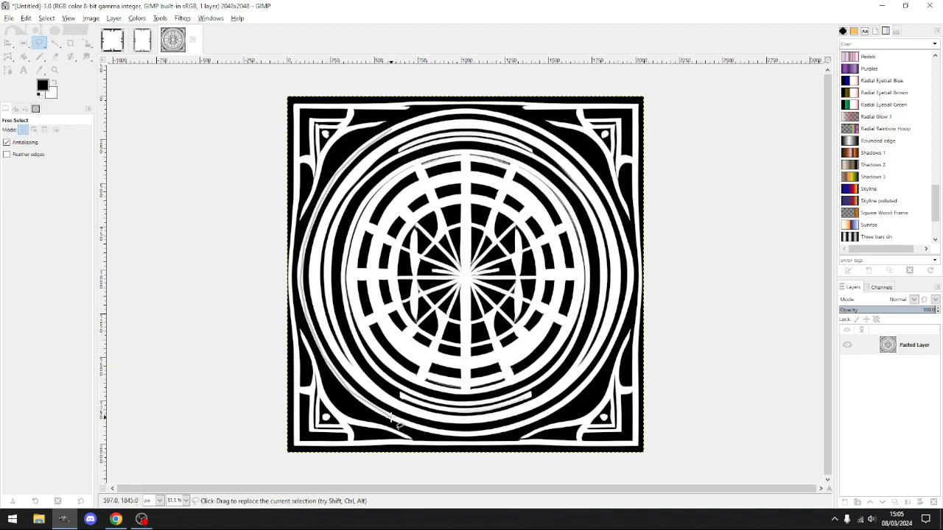
click(434, 432)
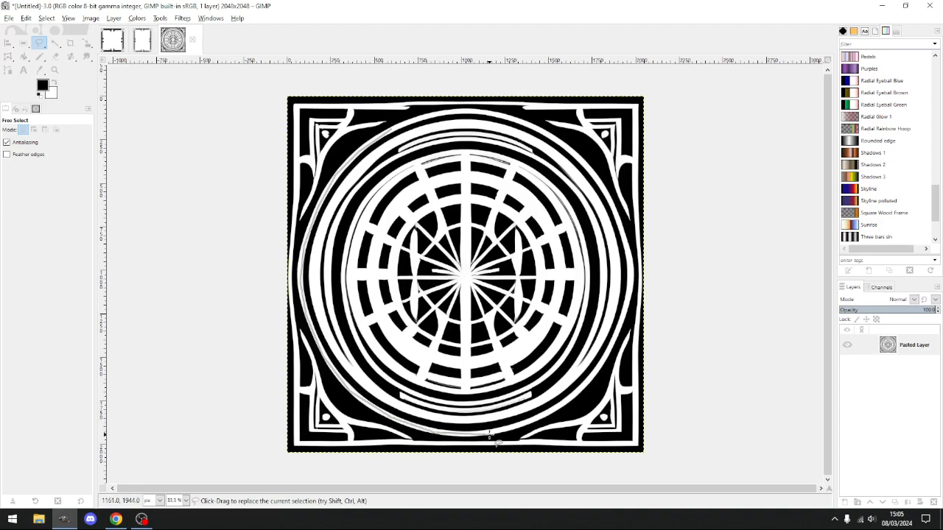
click(476, 433)
click(516, 425)
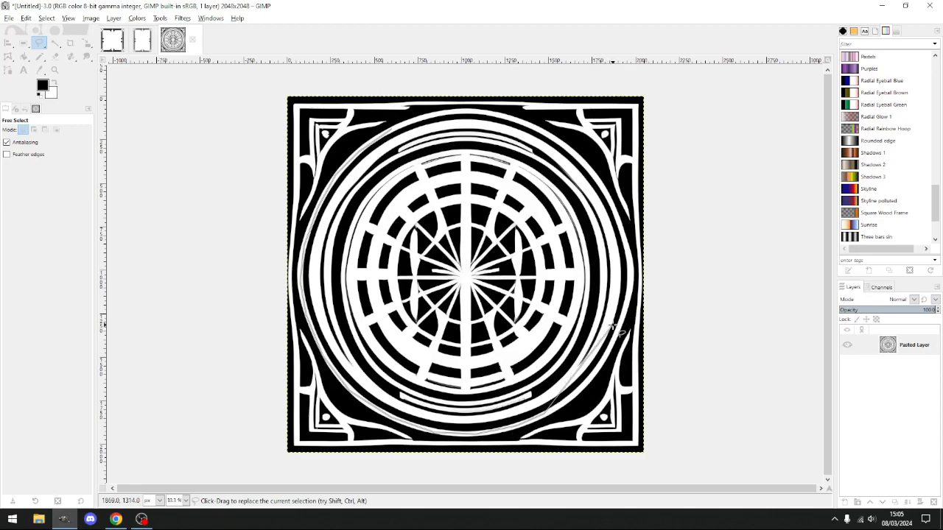
click(574, 393)
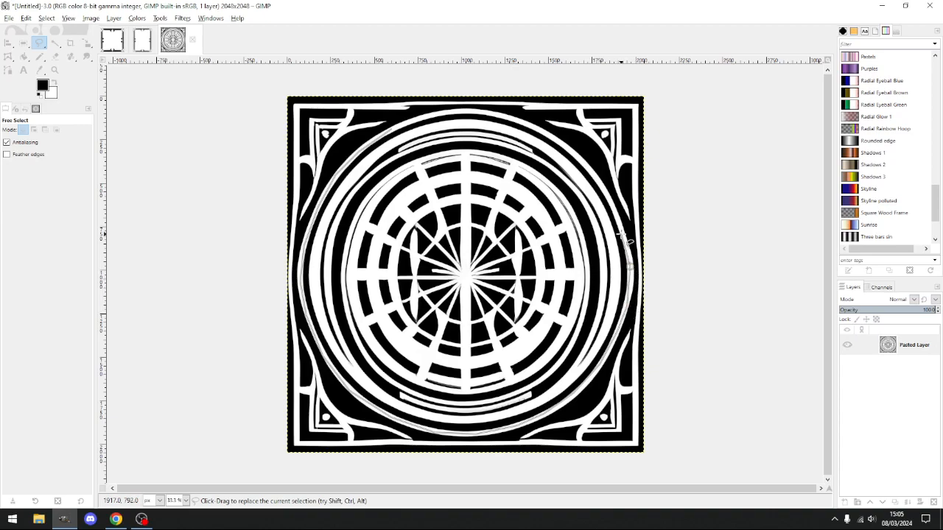
click(619, 227)
click(603, 185)
click(573, 152)
click(544, 131)
click(515, 120)
click(479, 115)
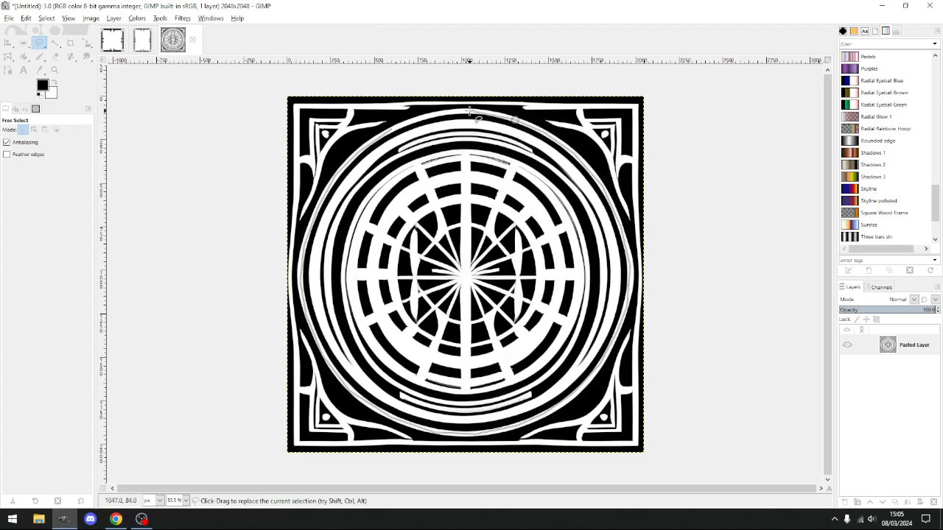
click(470, 110)
click(391, 129)
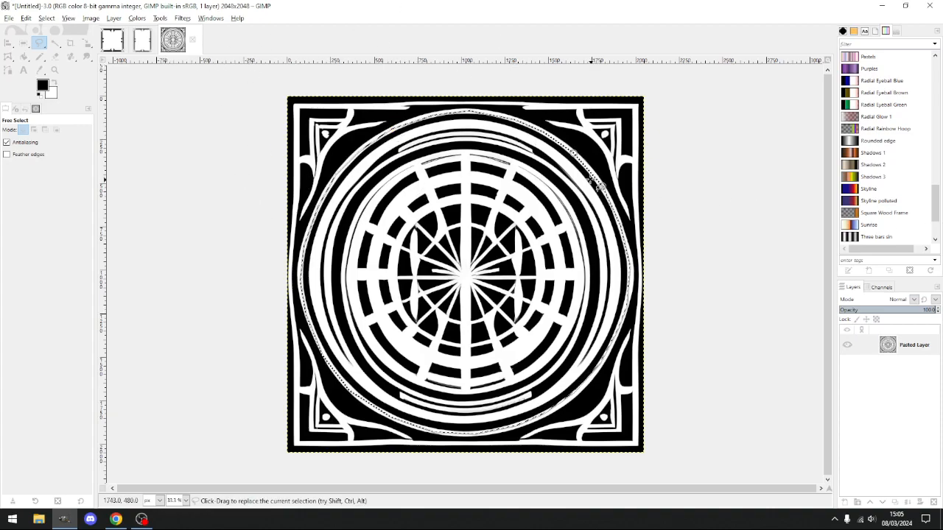
key(ctrl+c)
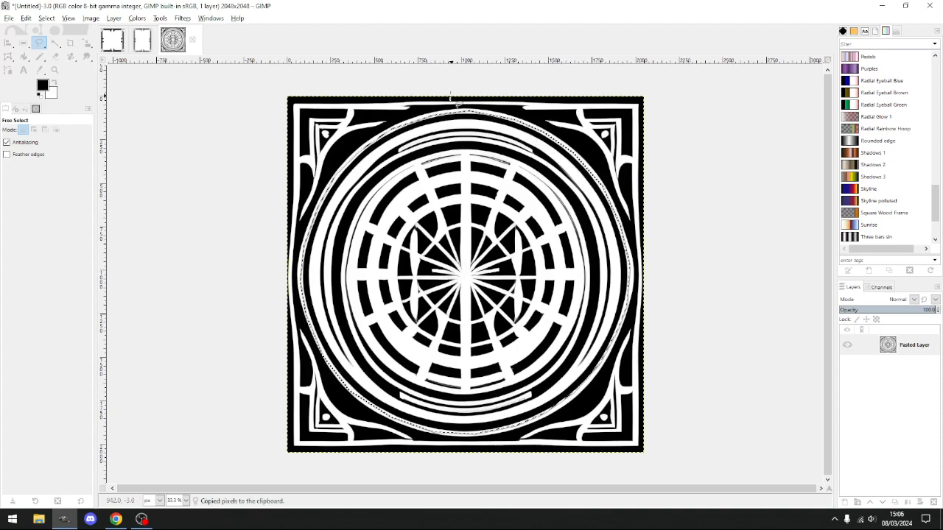
key(ctrl+shift+v)
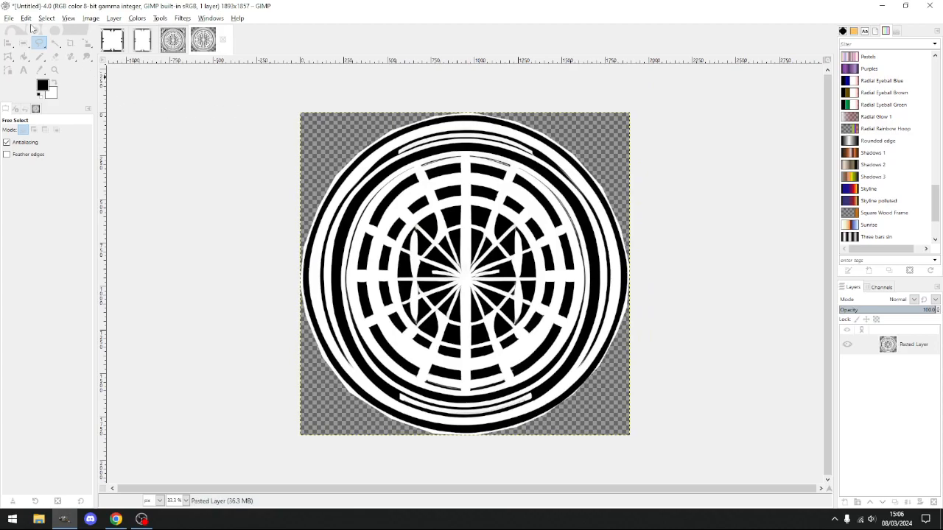
- Fuzzy-select the white fringe outside the logo's outer black ring, delete it, and clear the selection
click(56, 41)
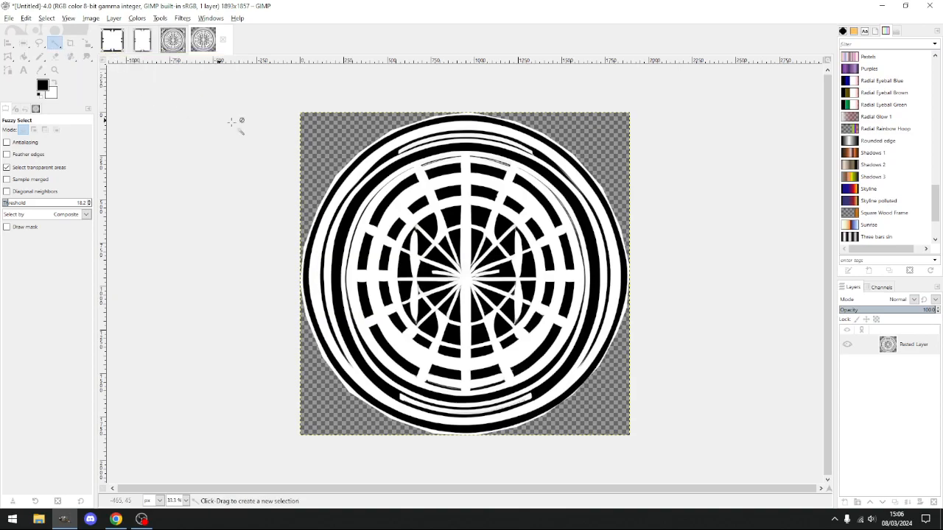
scroll(419, 125, up, 1)
scroll(419, 124, up, 2)
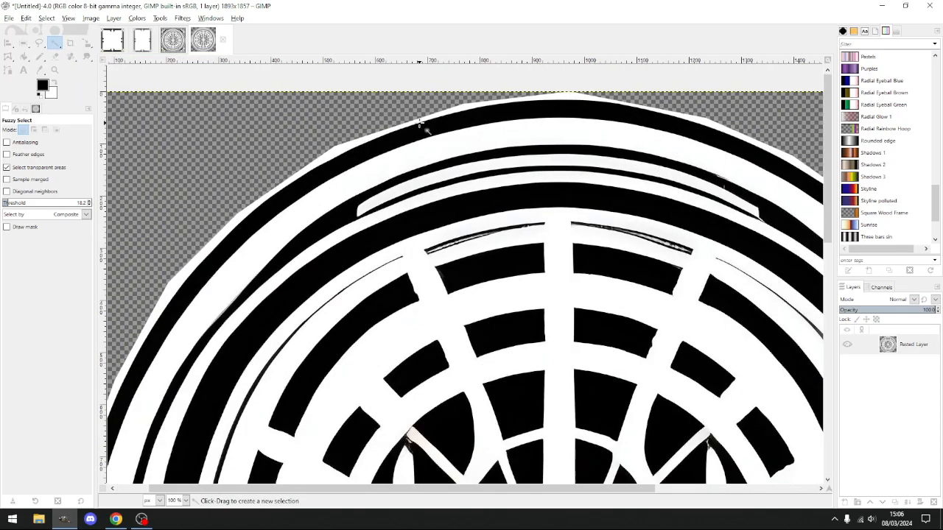
drag(433, 116, 531, 111)
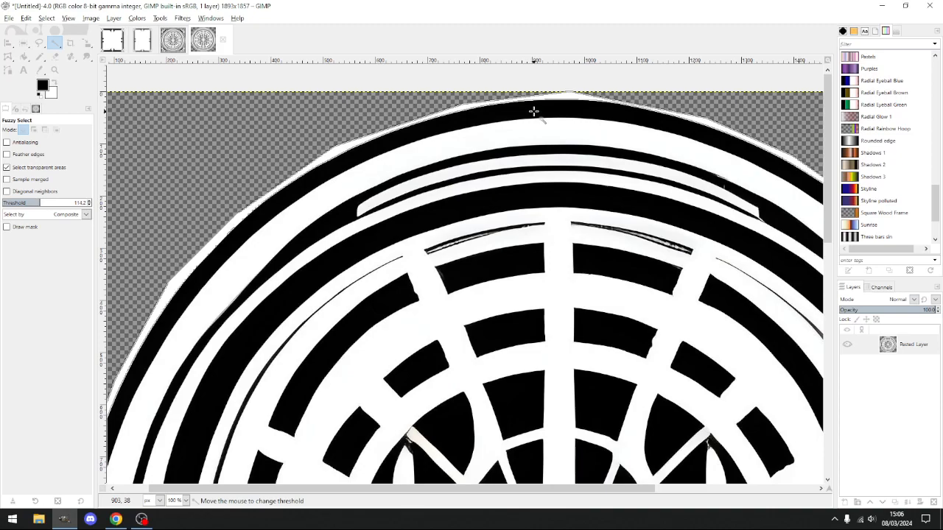
drag(538, 111, 543, 112)
drag(548, 111, 592, 142)
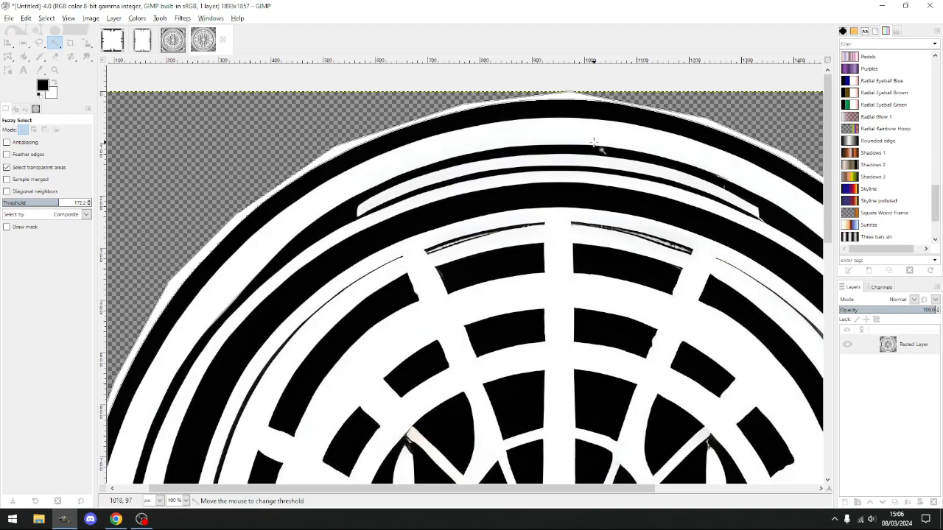
drag(606, 142, 693, 146)
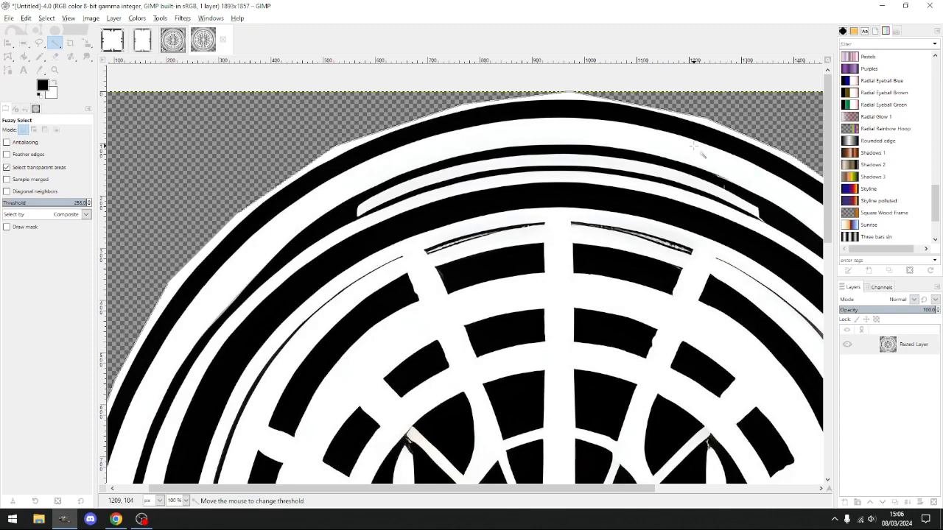
drag(690, 145, 653, 146)
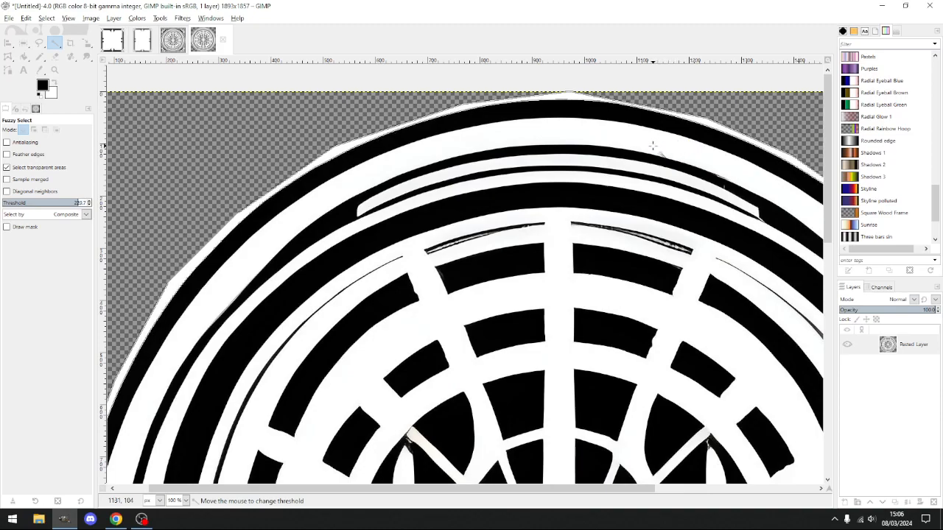
drag(653, 146, 283, 130)
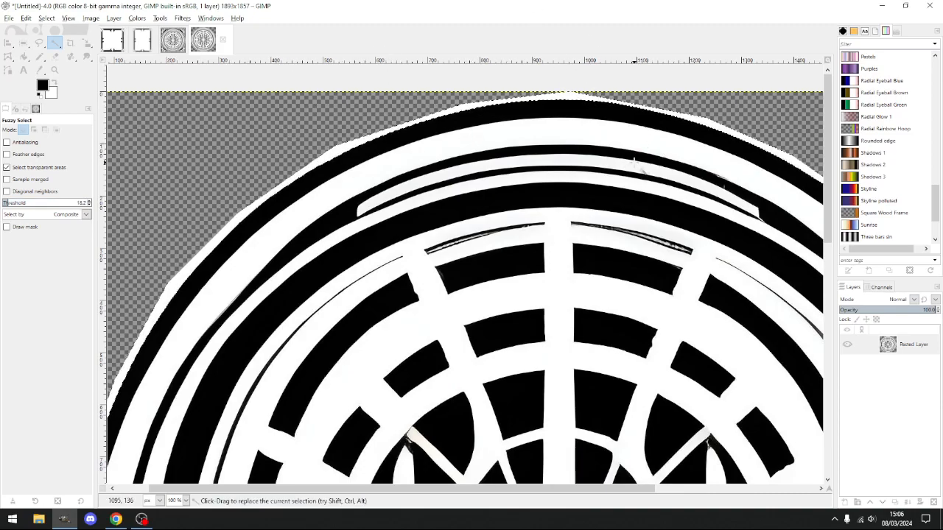
key(Delete)
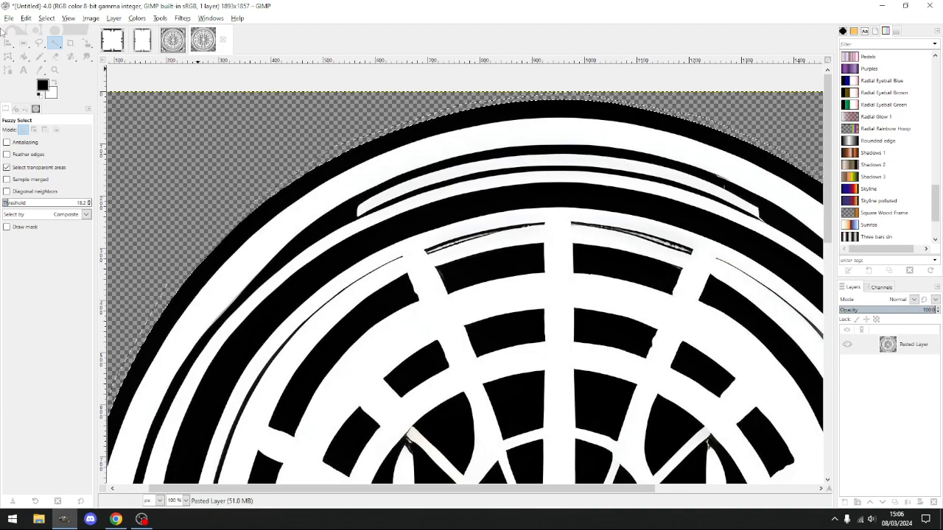
click(23, 42)
click(478, 85)
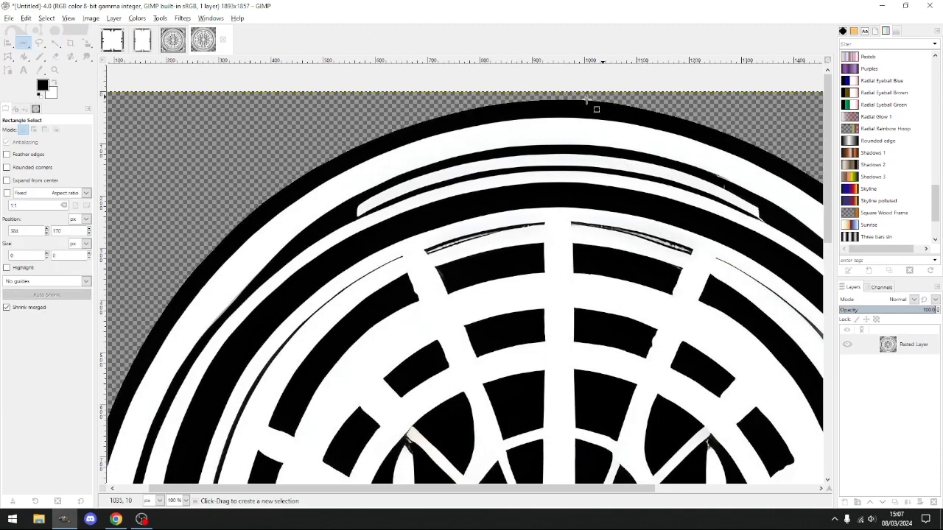
- Apply a Threshold to the cut-out logo with a range of 205 to 255
scroll(459, 265, down, 1)
scroll(459, 265, down, 1)
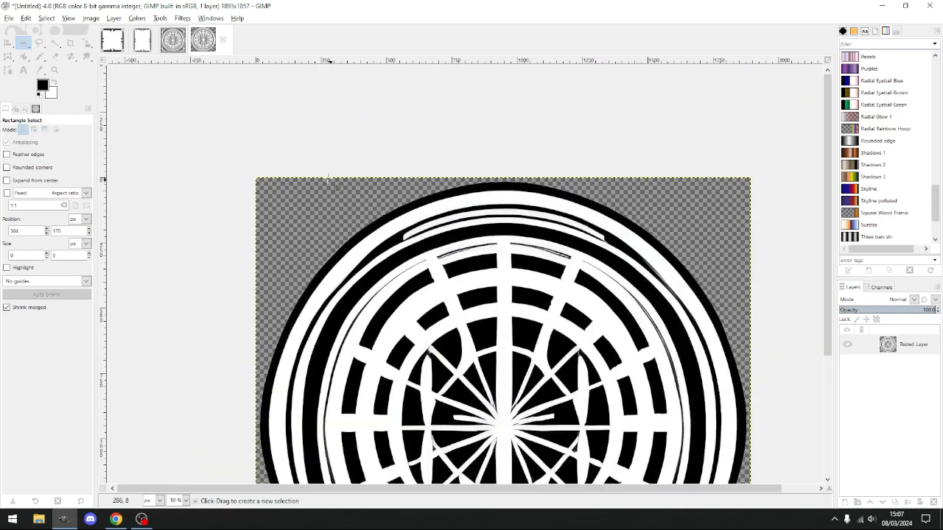
scroll(346, 196, up, 3)
click(112, 18)
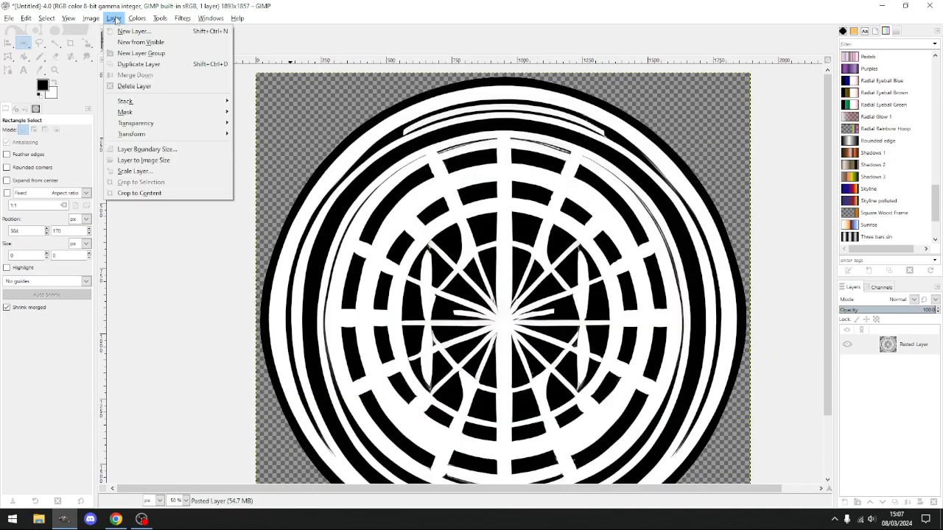
mouse_move(137, 18)
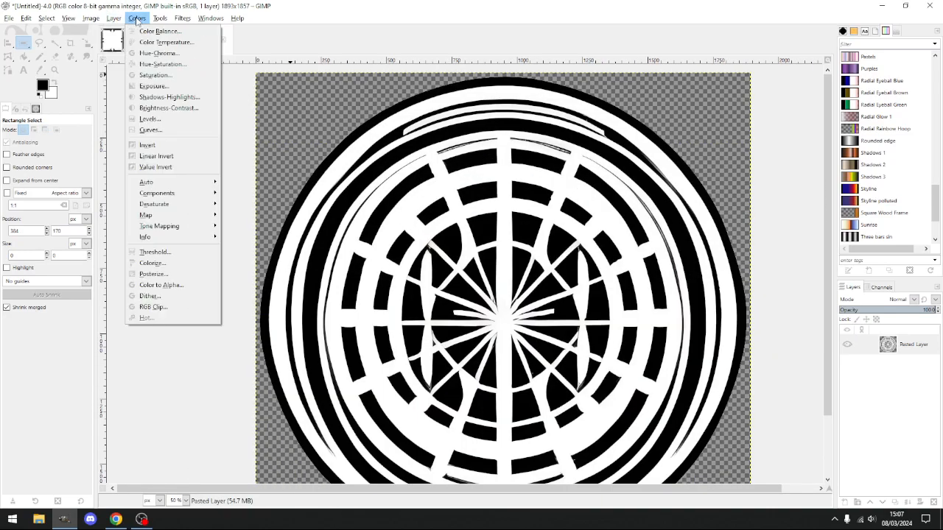
click(173, 252)
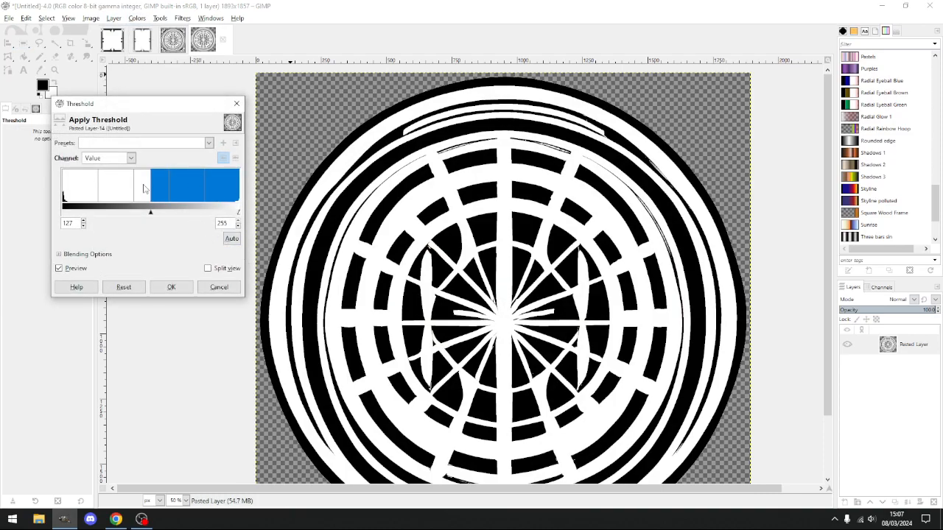
drag(150, 214, 259, 212)
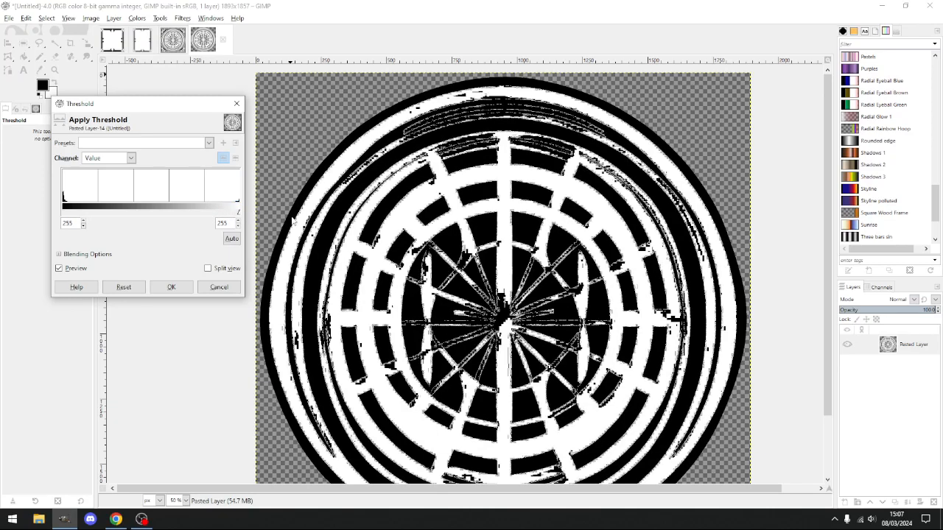
drag(259, 220, 206, 214)
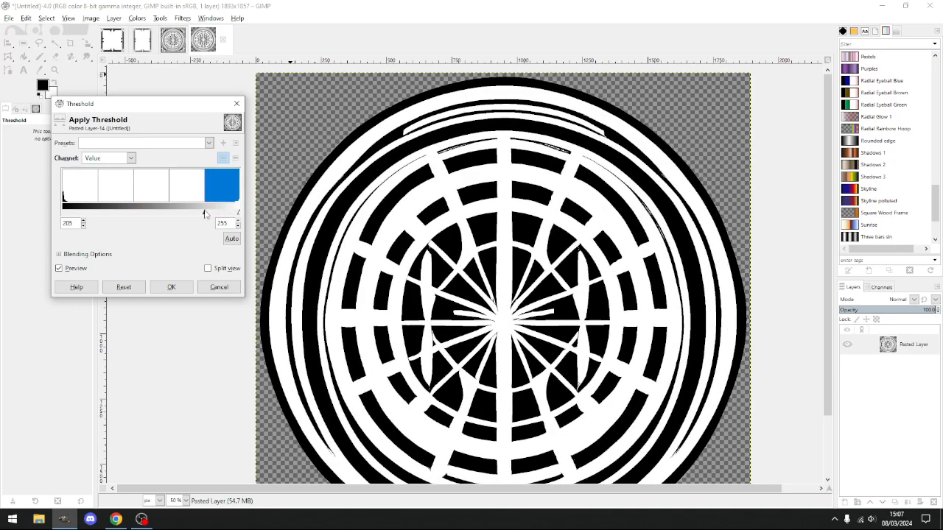
click(177, 287)
- Set up the Pencil with white as the foreground colour, the 2. Hardness 100 brush and a size of 12
scroll(473, 183, down, 2)
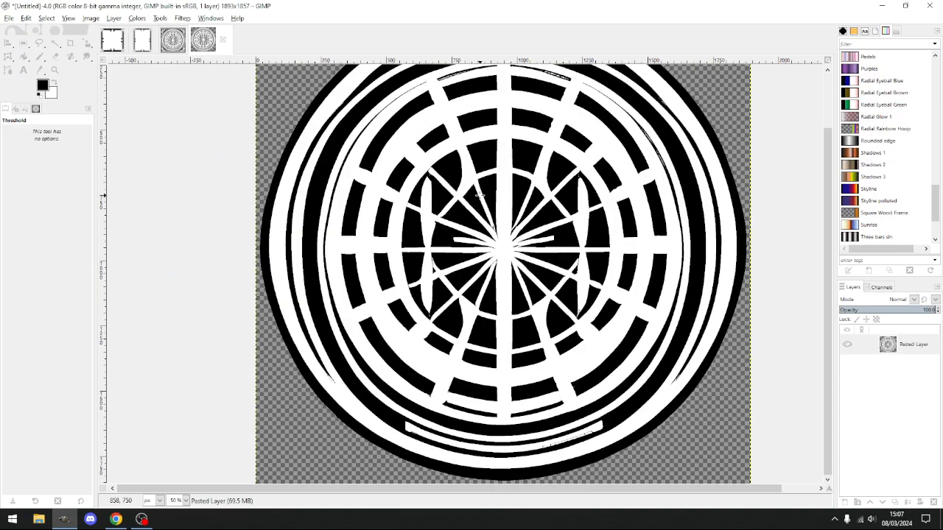
ctrl+scroll(595, 457, up, 5)
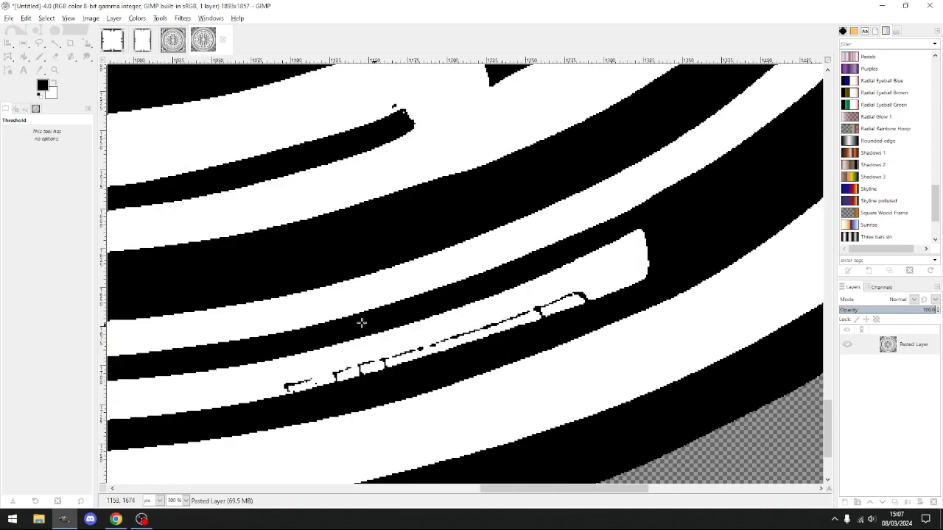
click(40, 57)
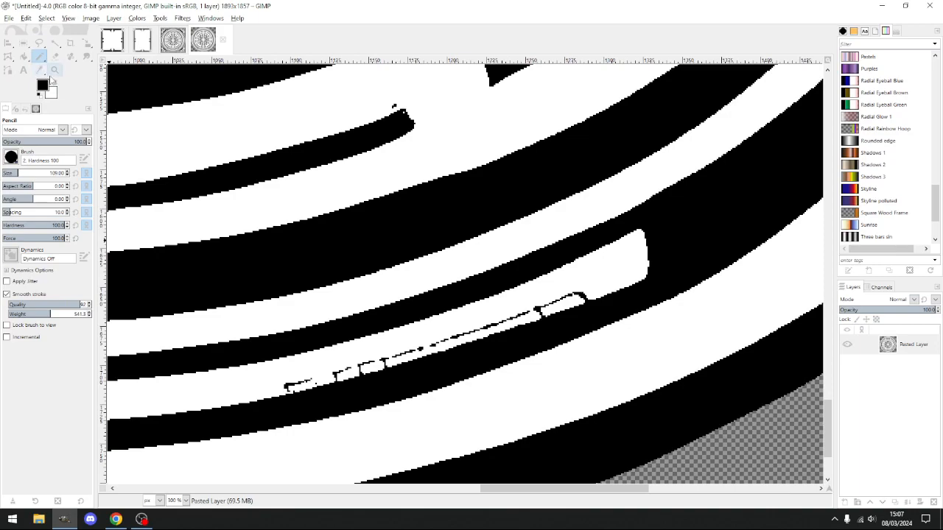
click(53, 80)
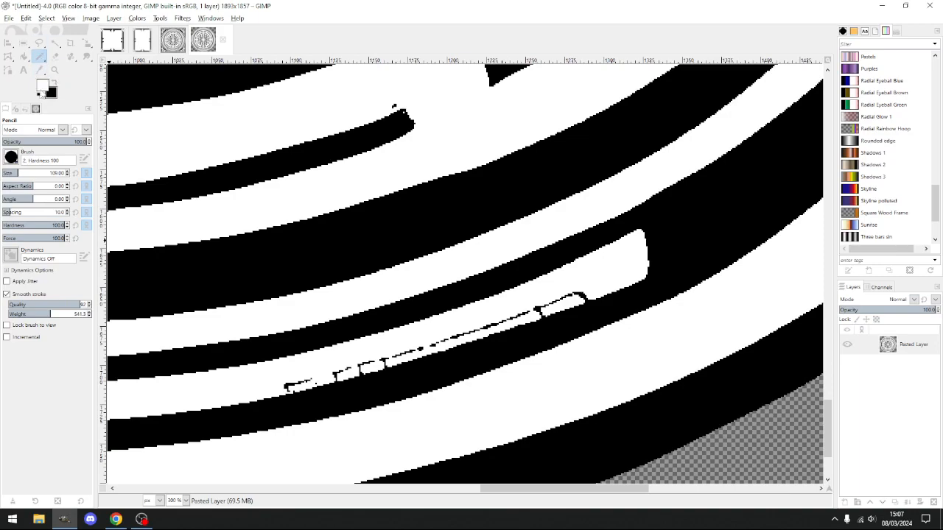
click(11, 157)
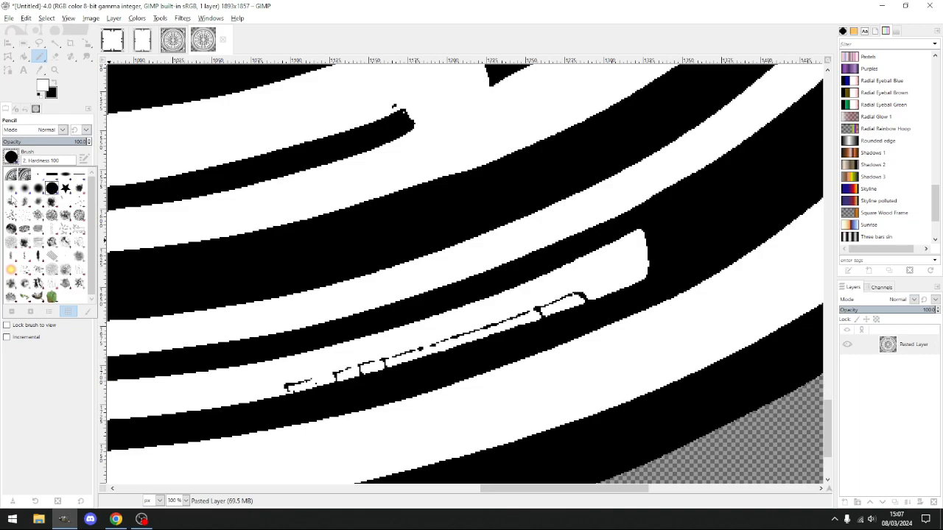
click(26, 189)
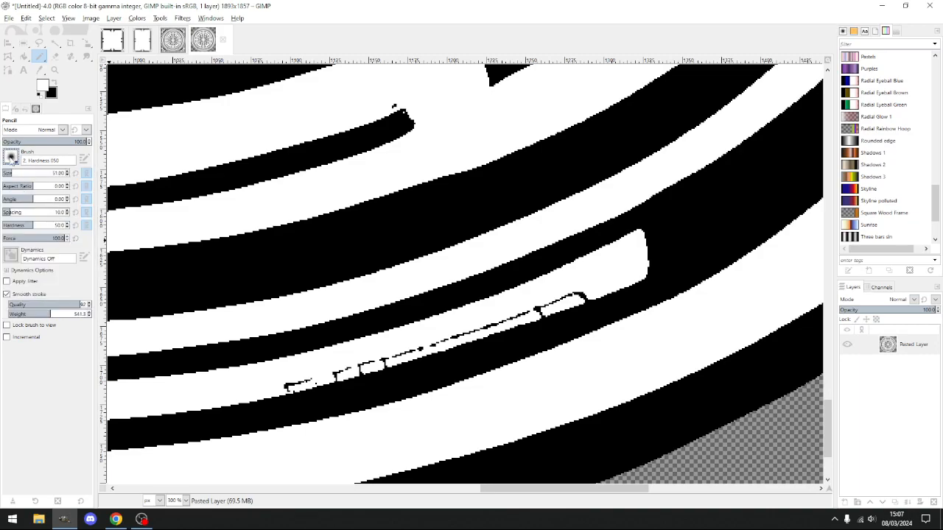
click(11, 157)
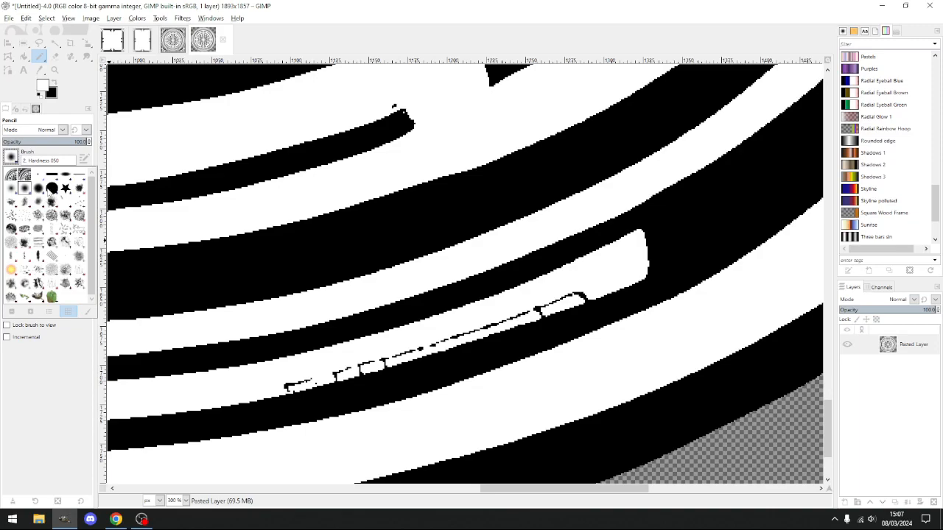
click(52, 190)
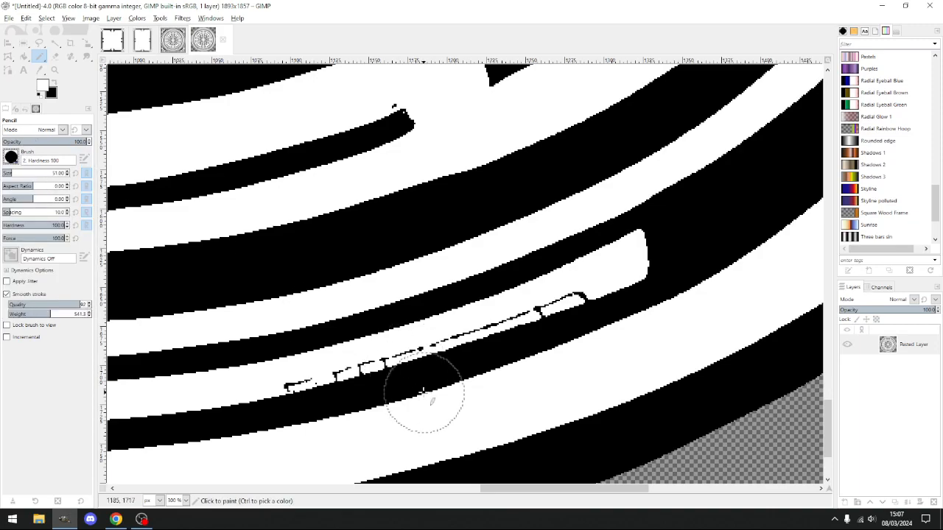
click(4, 173)
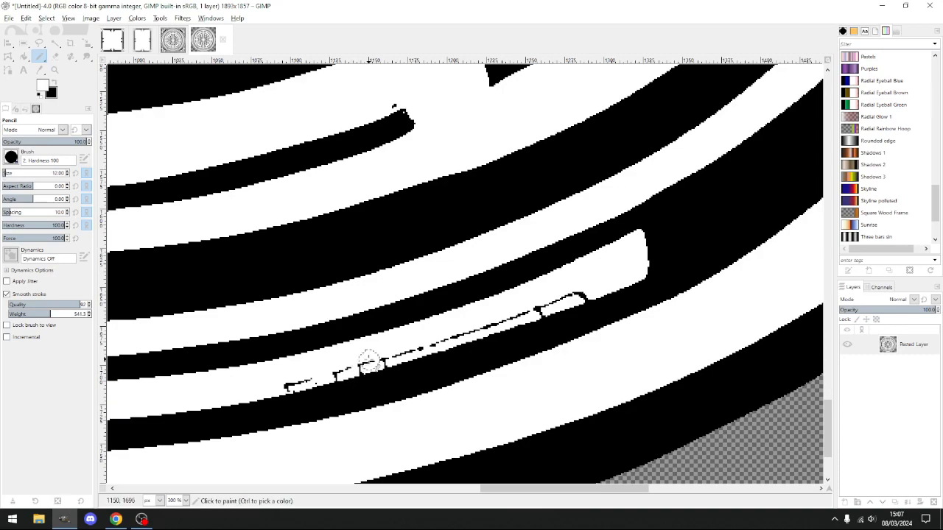
- Paint the stray black outline and specks white along the lower-right end of the white band near the logo's bottom
ctrl+scroll(282, 380, up, 4)
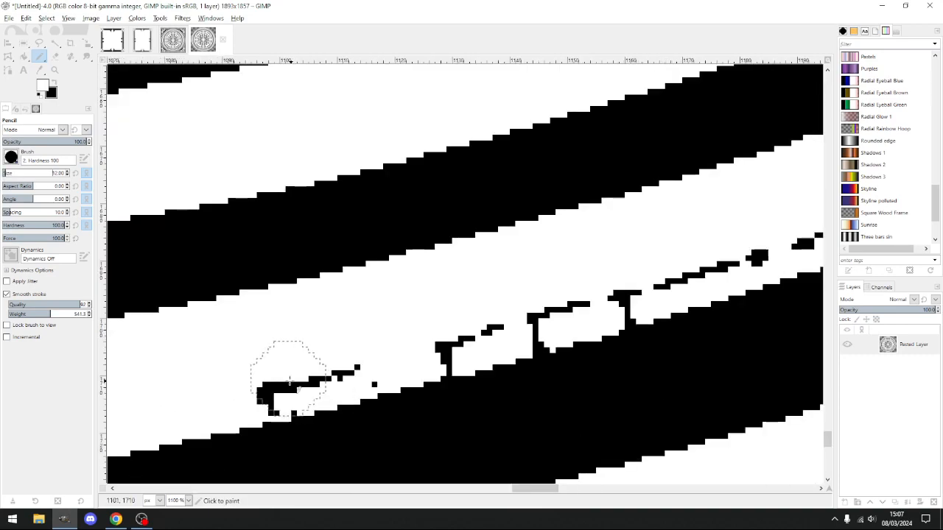
drag(287, 387, 272, 381)
mouse_move(271, 381)
mouse_down()
mouse_move(371, 338)
mouse_move(377, 350)
mouse_move(369, 350)
mouse_move(441, 340)
mouse_move(502, 316)
mouse_move(532, 320)
mouse_move(758, 229)
mouse_up()
scroll(745, 224, right, 1)
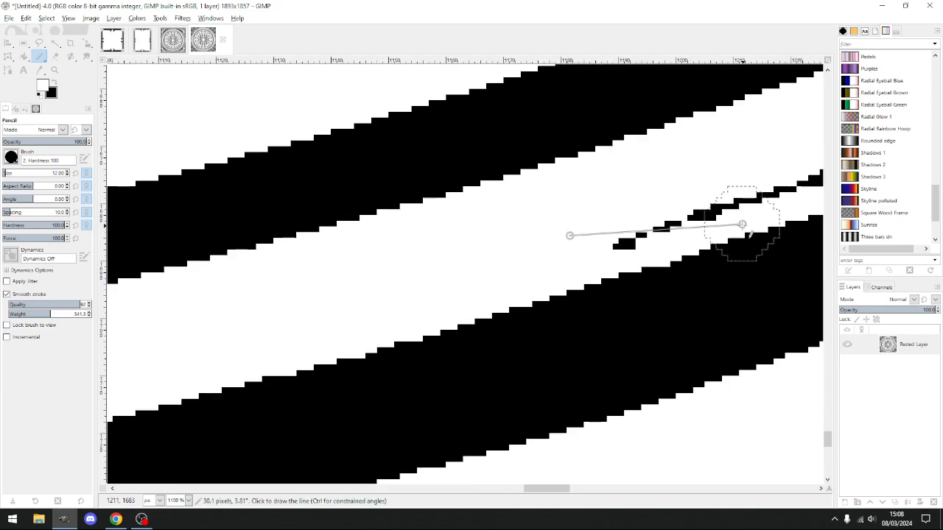
mouse_move(630, 229)
mouse_down()
mouse_move(685, 195)
mouse_move(702, 196)
mouse_move(667, 208)
mouse_move(755, 176)
mouse_up()
scroll(756, 175, right, 3)
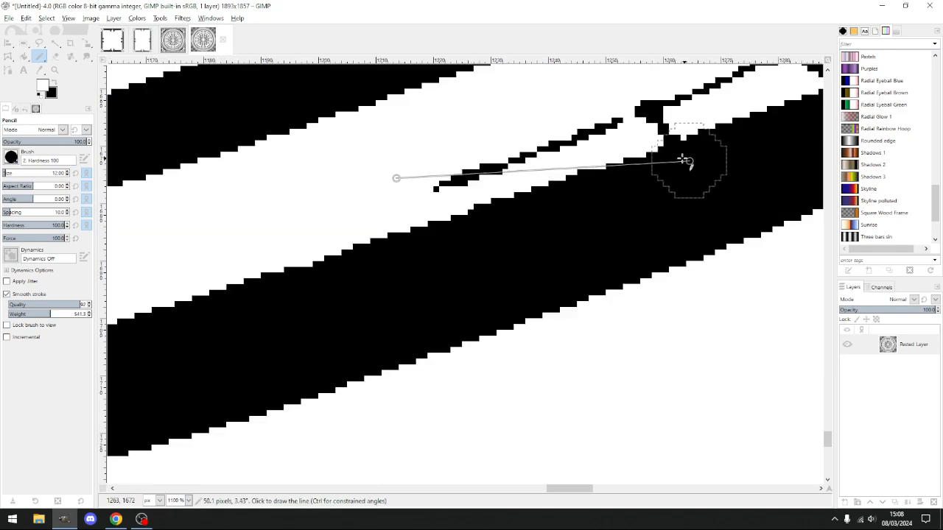
scroll(499, 174, up, 2)
mouse_move(432, 253)
mouse_down()
mouse_move(444, 272)
mouse_move(502, 251)
mouse_up()
click(580, 221)
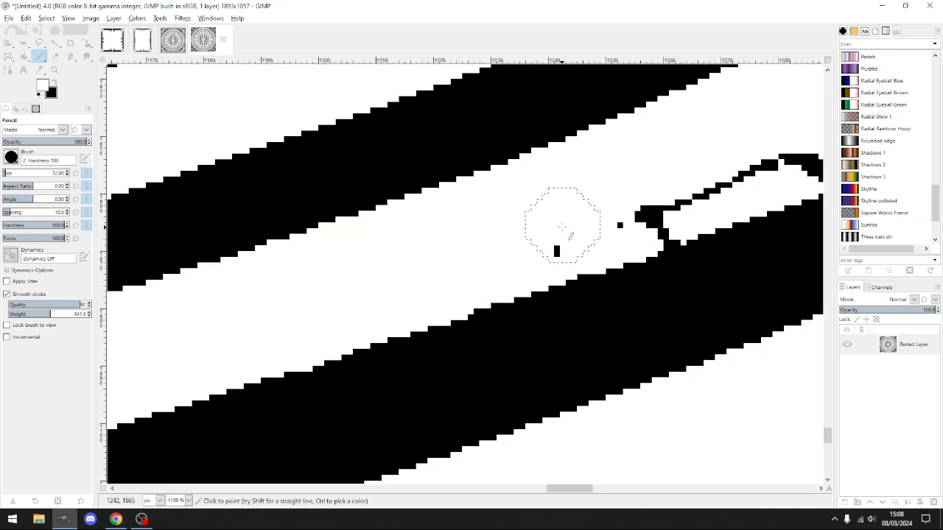
mouse_move(598, 217)
mouse_down()
mouse_move(660, 199)
mouse_move(659, 207)
mouse_move(672, 191)
mouse_move(772, 149)
mouse_up()
scroll(772, 150, right, 1)
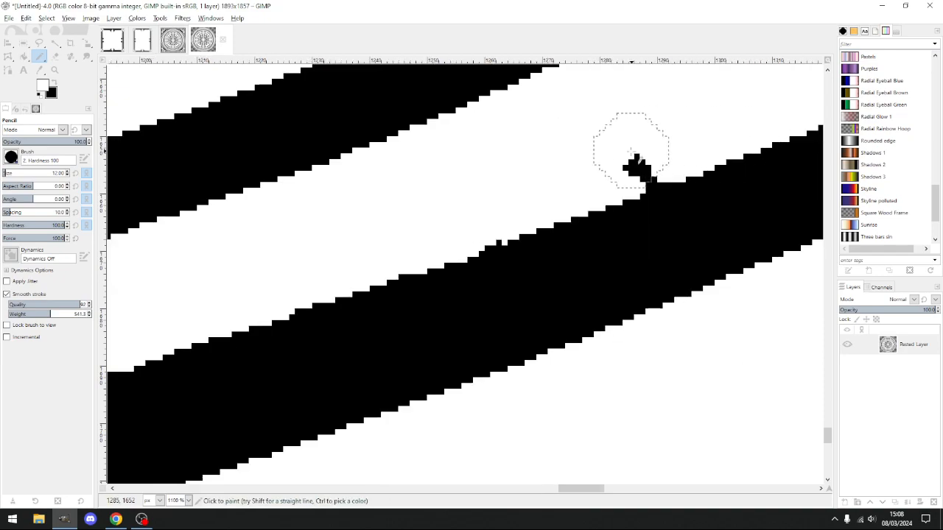
click(637, 151)
- Smooth the speckled edge at the lower-left end of the same white band with white Pencil strokes
scroll(543, 147, down, 6)
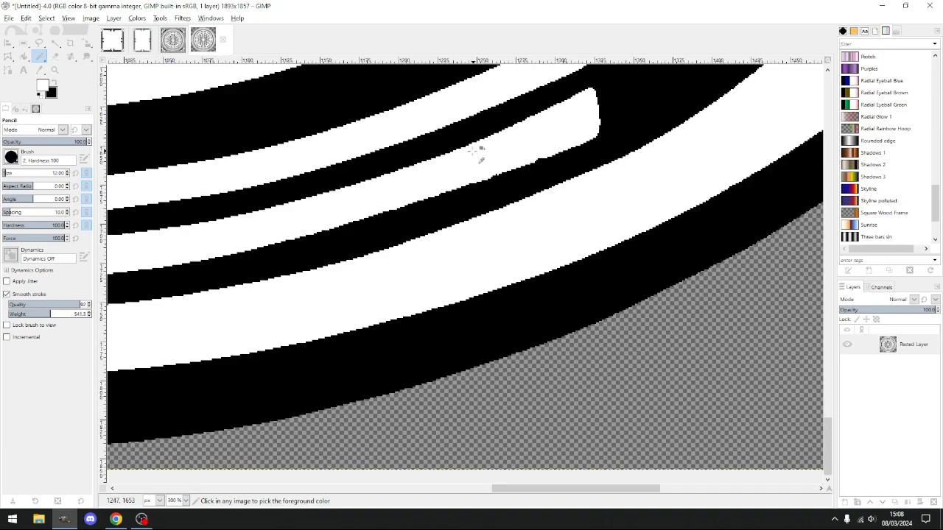
scroll(369, 162, down, 1)
scroll(294, 158, left, 2)
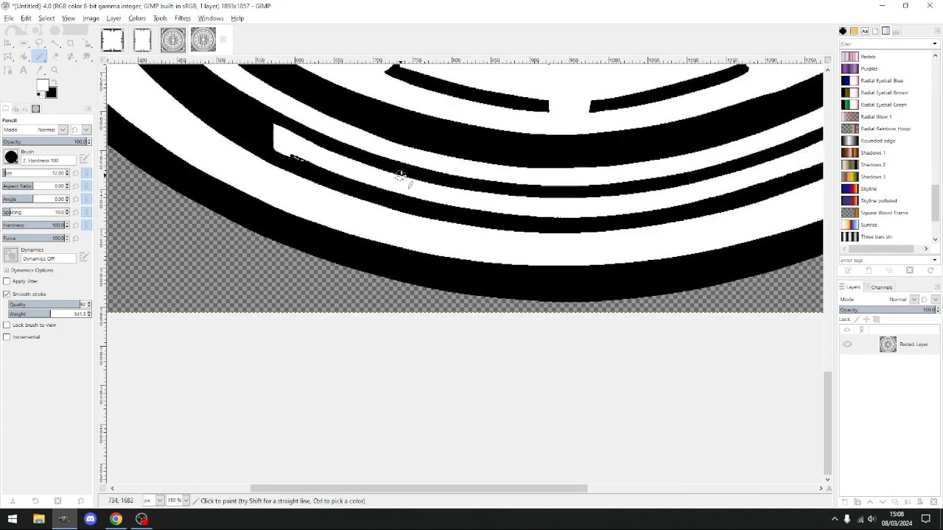
scroll(297, 154, up, 6)
click(307, 122)
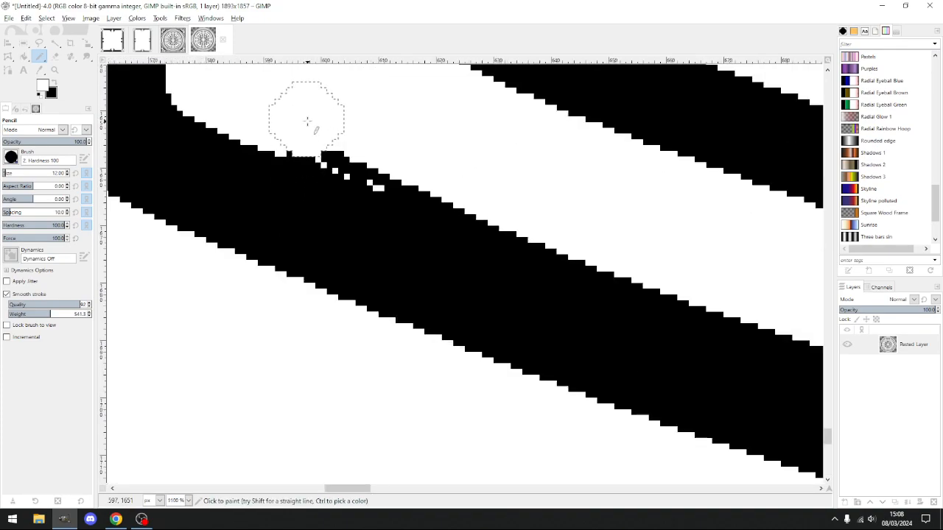
click(334, 130)
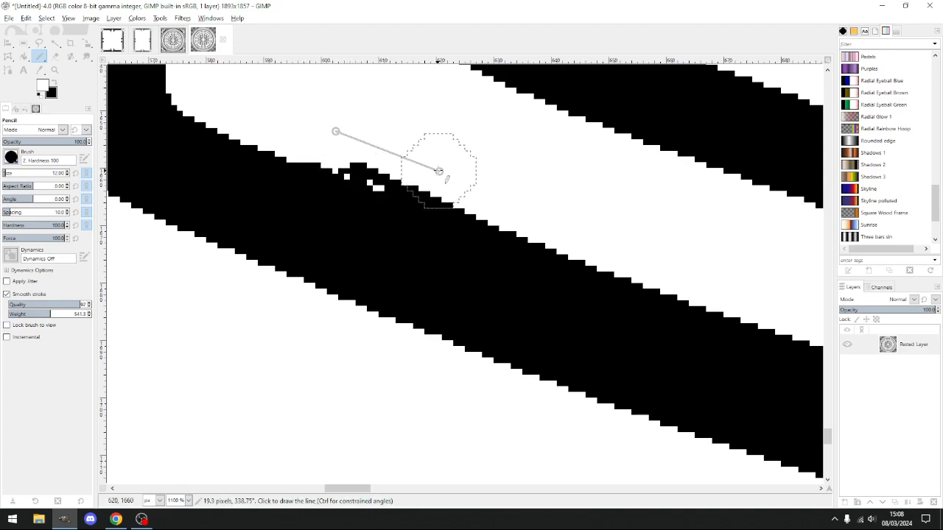
shift+click(477, 177)
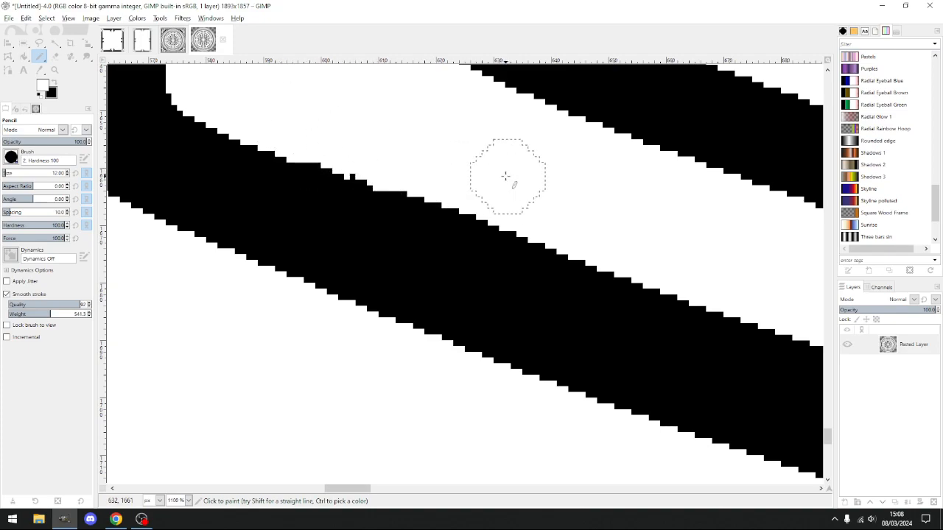
- Switch the Pencil to black and fill the white specks at the inner circle's lower-left tip and the bottom ring segment's lower-left corner
scroll(506, 176, down, 4)
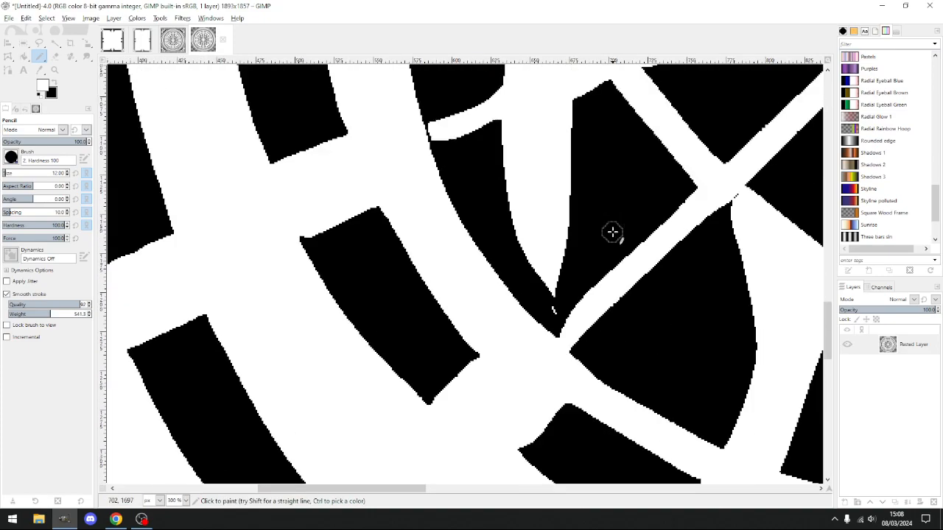
scroll(612, 233, down, 3)
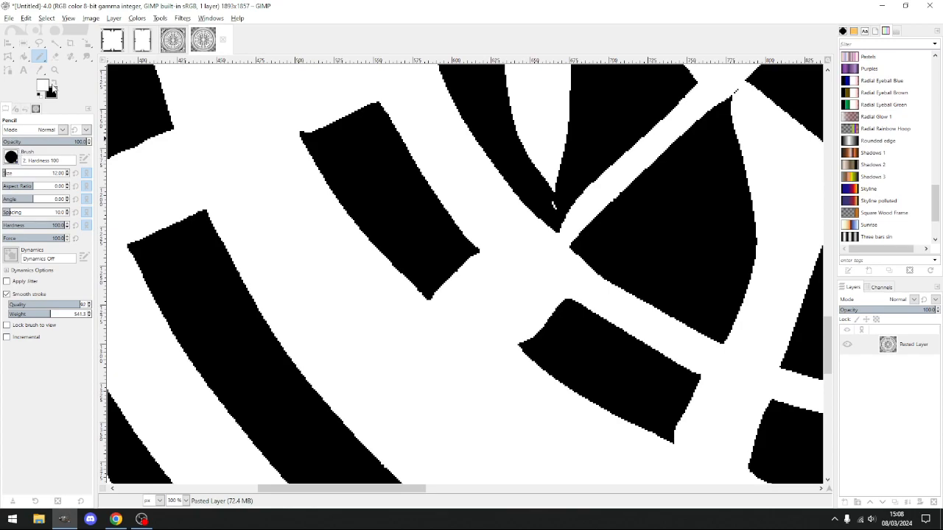
scroll(564, 193, up, 2)
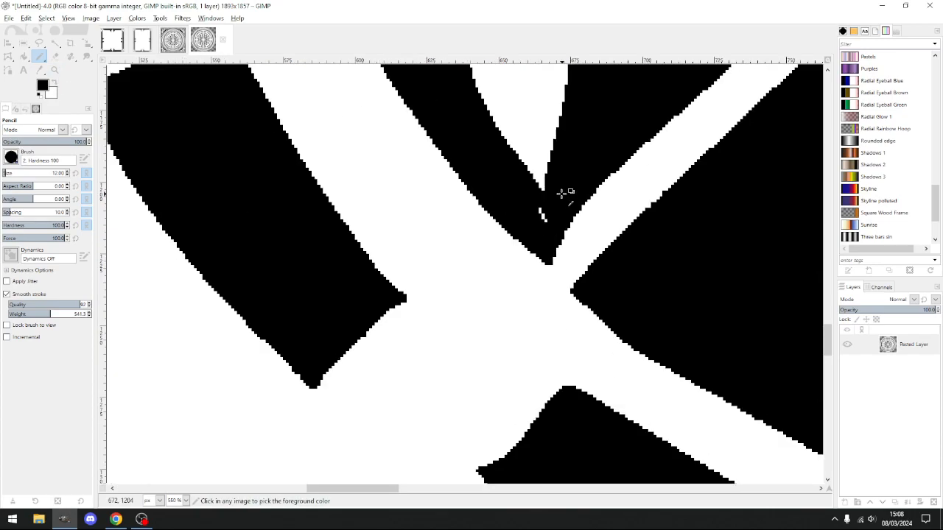
scroll(542, 216, down, 5)
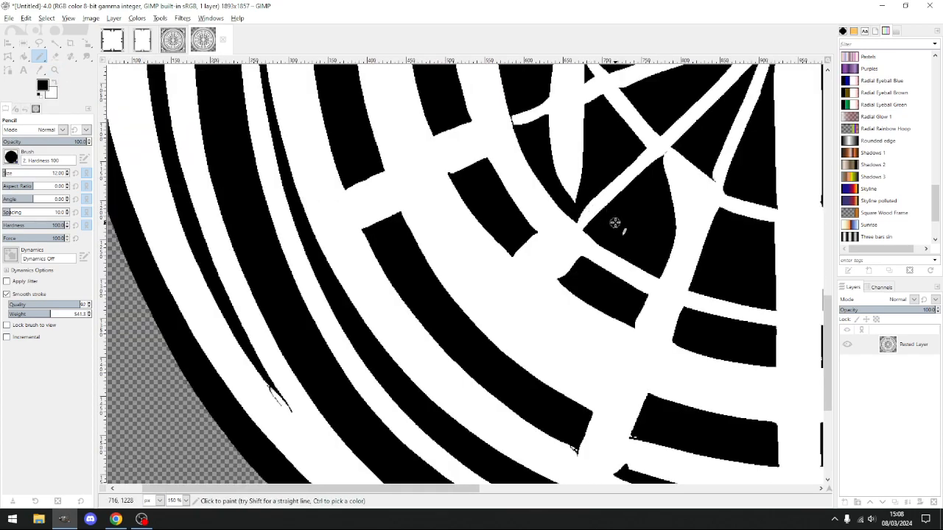
scroll(273, 432, up, 6)
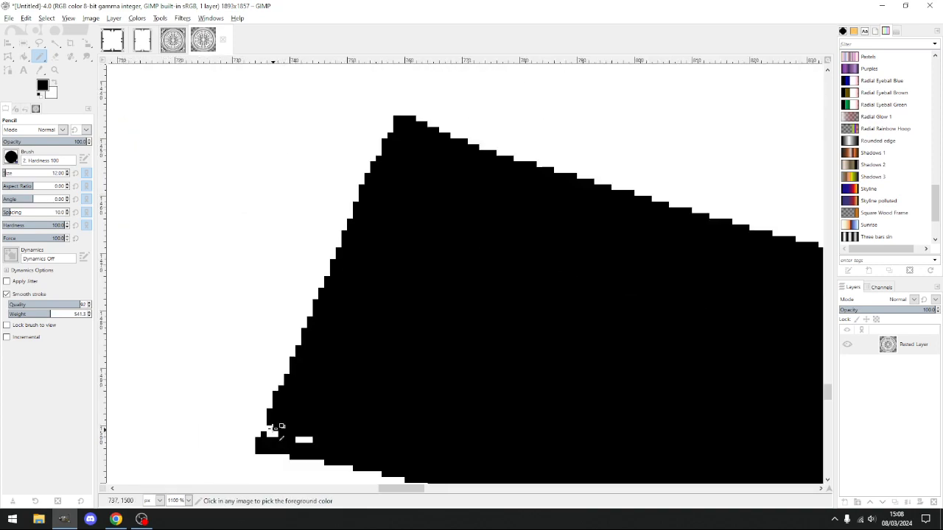
click(302, 418)
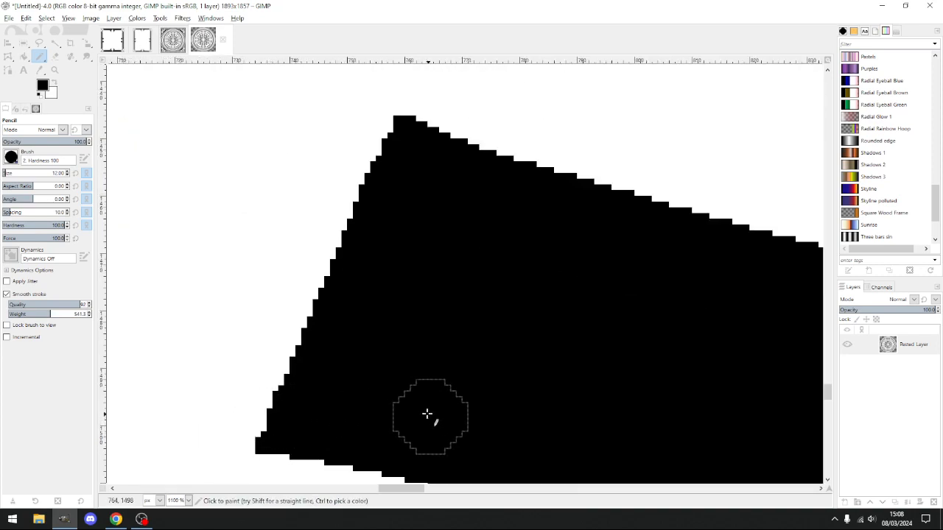
- Fill the specks in the pointed corner of the lower-left ring segment with black, and trim its ragged edge and tip with white
scroll(298, 419, left, 5)
scroll(299, 416, down, 3)
drag(400, 270, 397, 295)
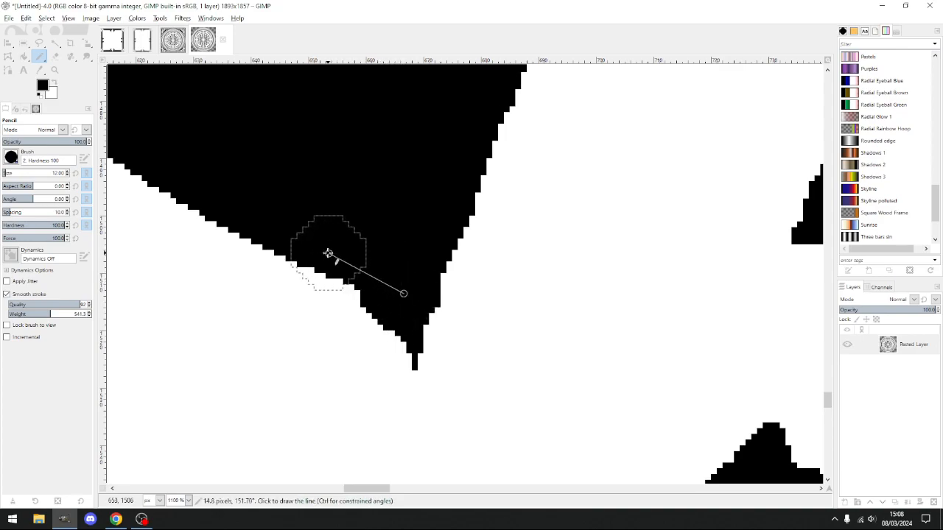
shift+click(324, 244)
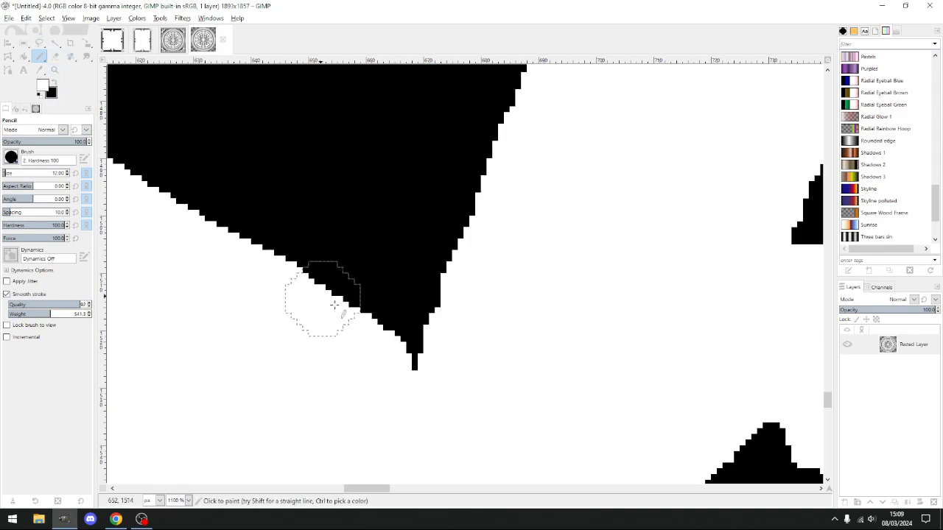
click(413, 386)
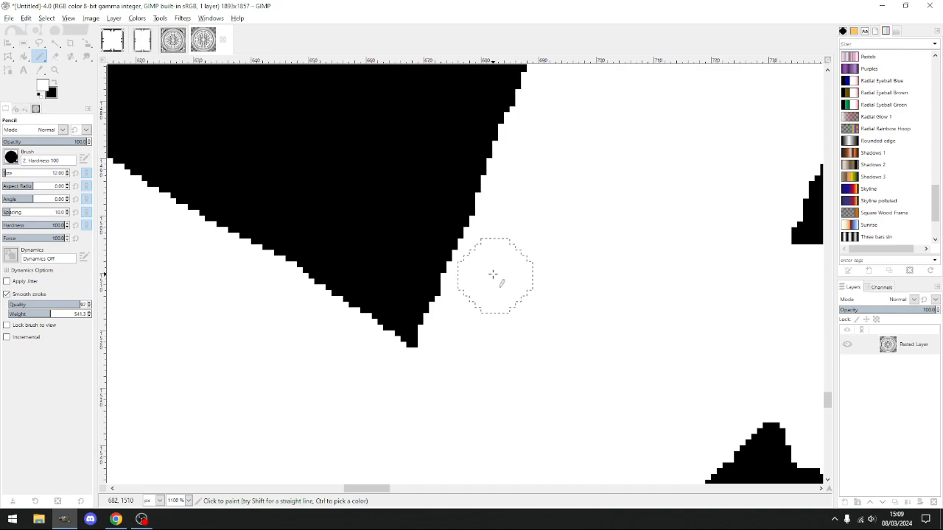
- Switch the Pencil to black at size 10 and fill the white streak at the left end of the thin arc left of the top spoke
click(56, 85)
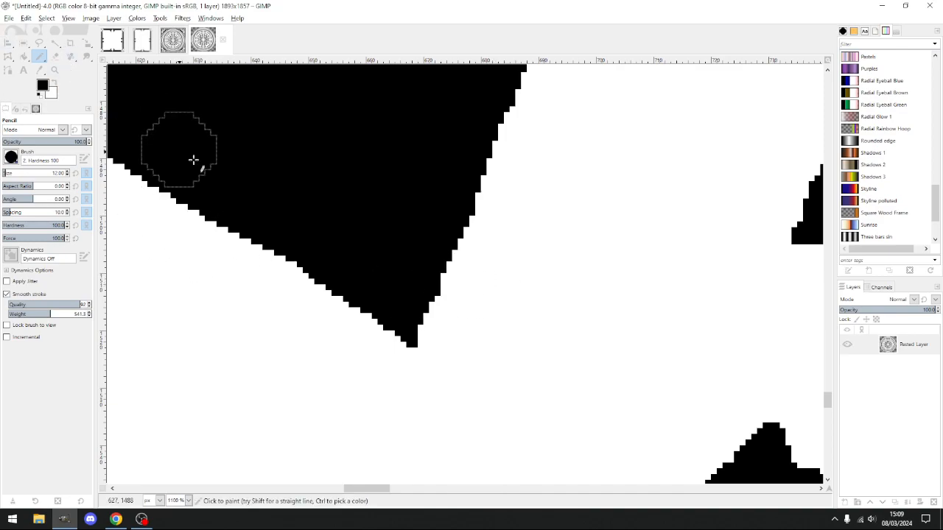
scroll(442, 273, down, 6)
scroll(578, 272, up, 15)
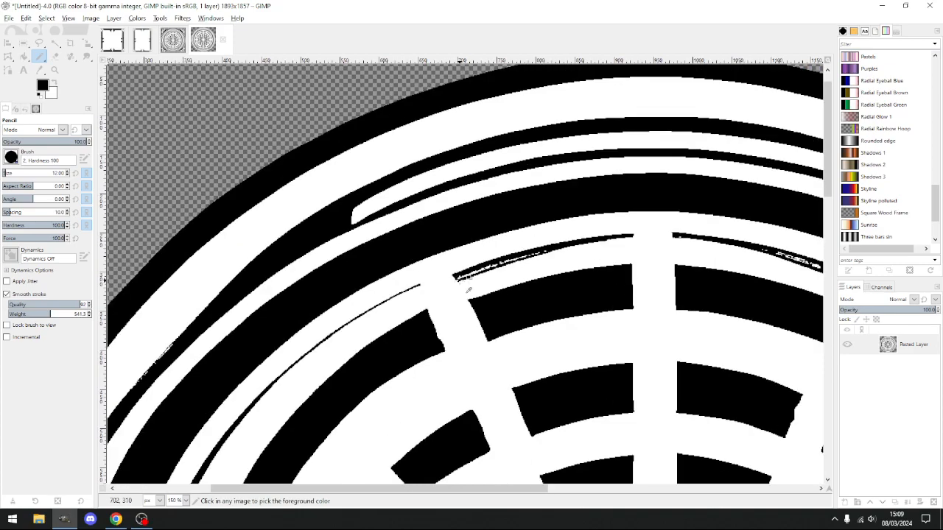
scroll(466, 247, up, 7)
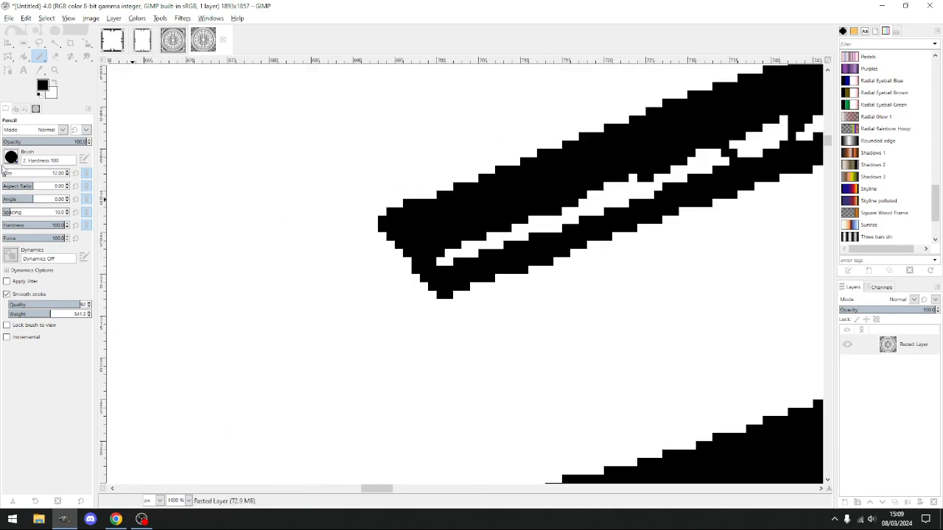
click(455, 245)
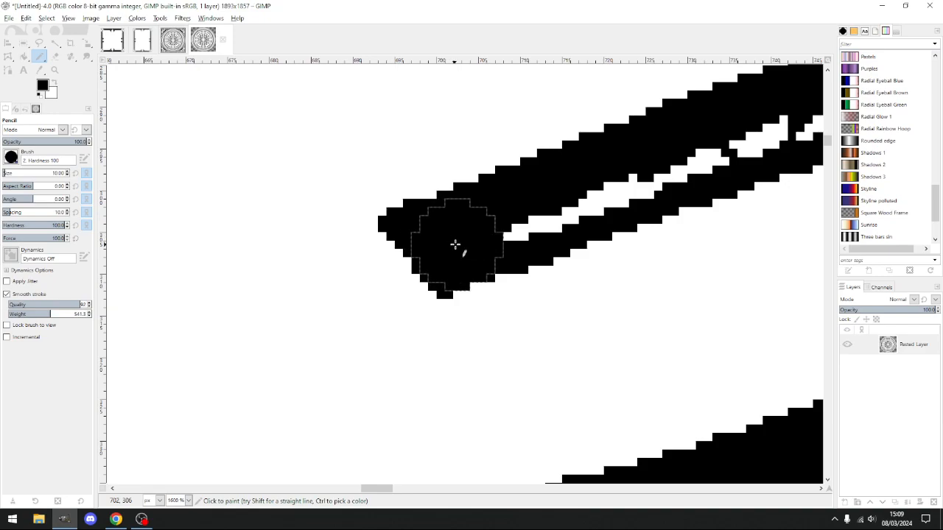
shift+click(781, 118)
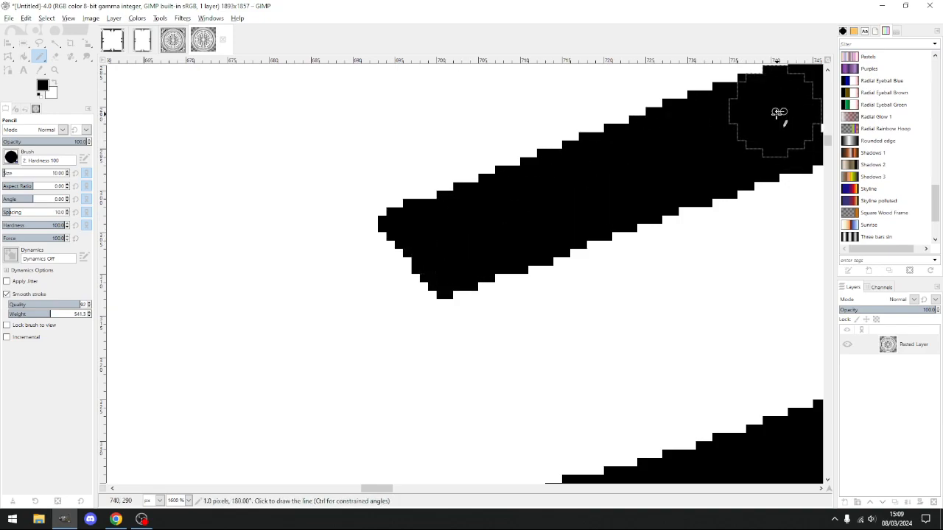
- Fill the remaining white specks along the rest of that thin arc, up toward the top spoke, with straight black Pencil strokes
scroll(715, 118, right, 6)
scroll(689, 112, up, 1)
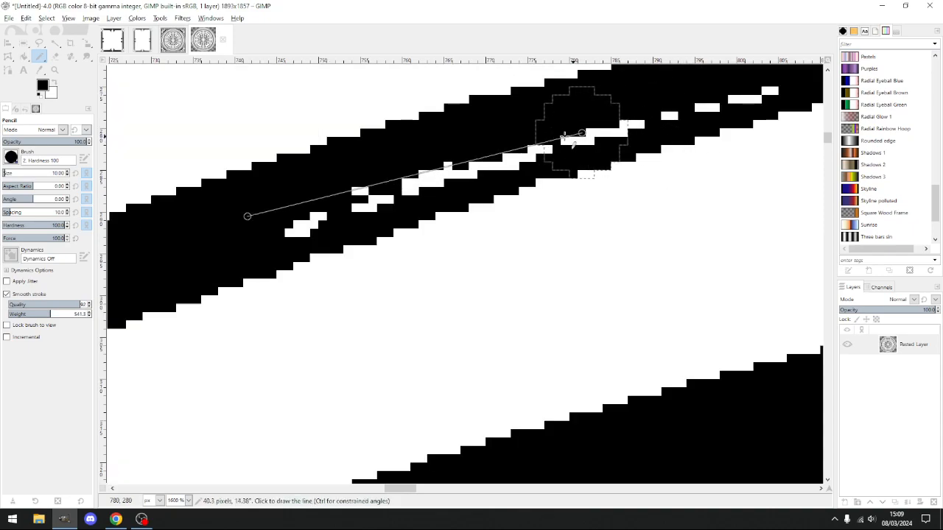
shift+click(507, 140)
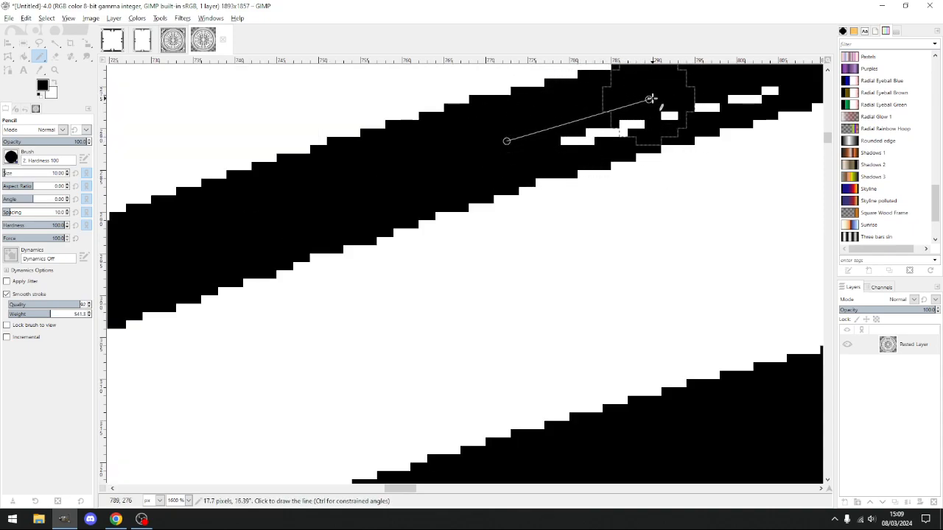
shift+click(651, 98)
scroll(641, 104, right, 2)
scroll(638, 112, up, 1)
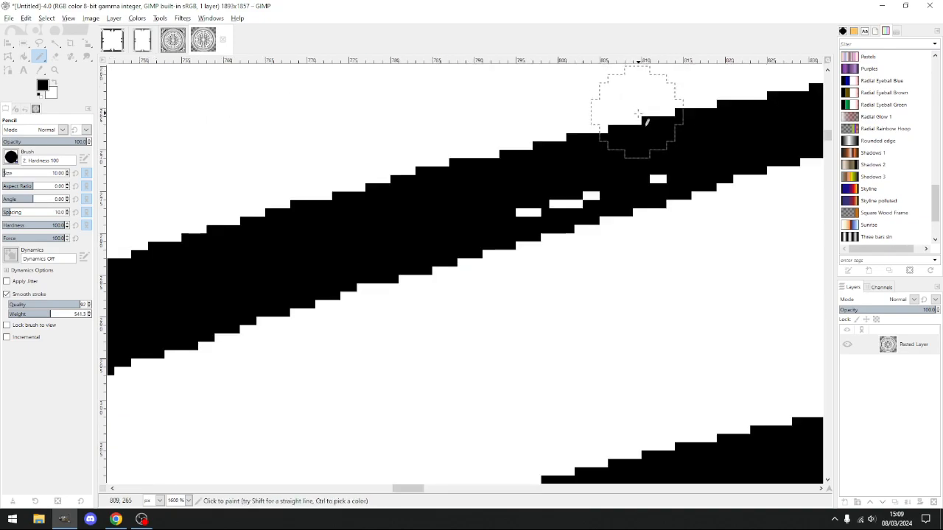
shift+click(654, 162)
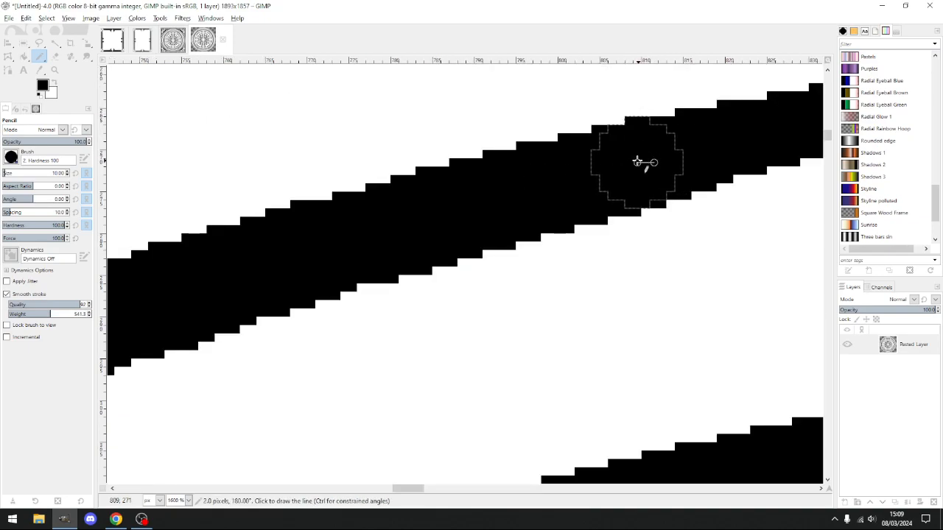
scroll(628, 163, right, 5)
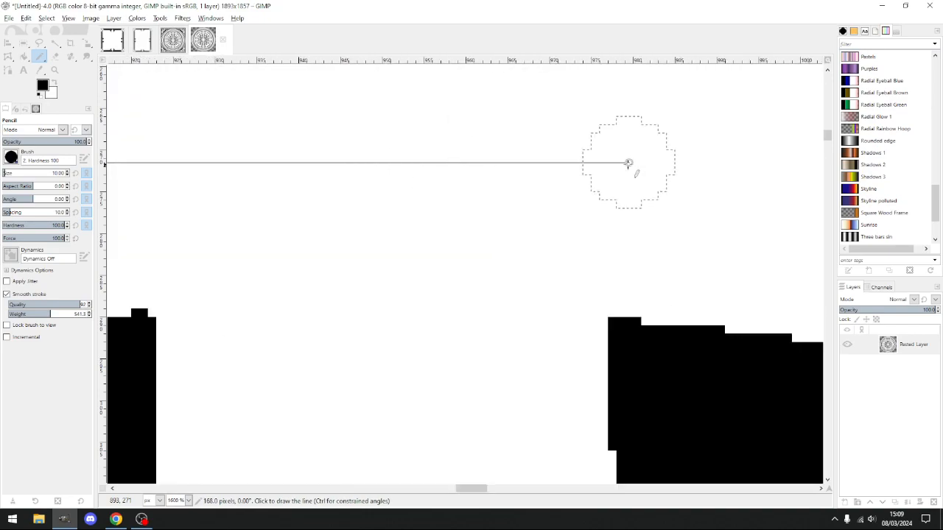
scroll(628, 164, left, 4)
scroll(628, 165, right, 6)
scroll(628, 164, left, 6)
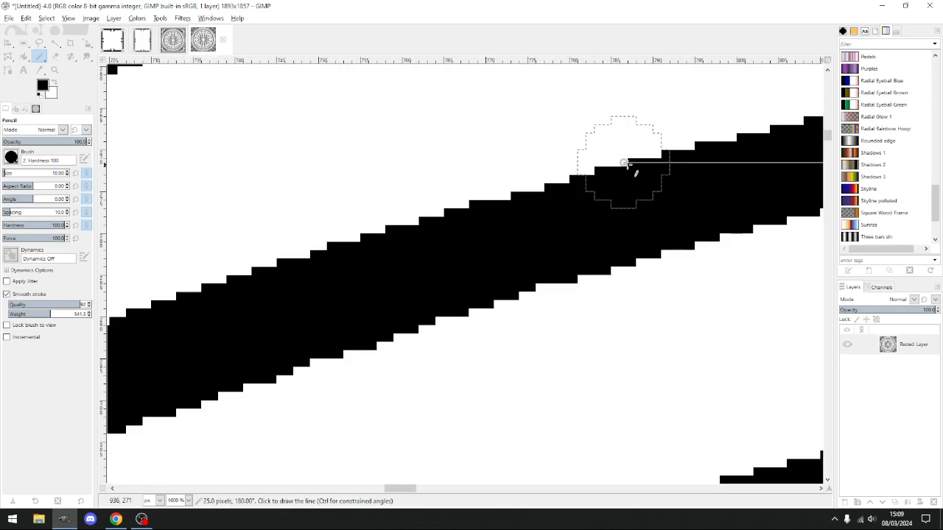
- Fill the white specks along the matching thin arc right of the top spoke with straight black Pencil strokes, starting from its right end
scroll(627, 164, down, 5)
ctrl+scroll(627, 165, down, 9)
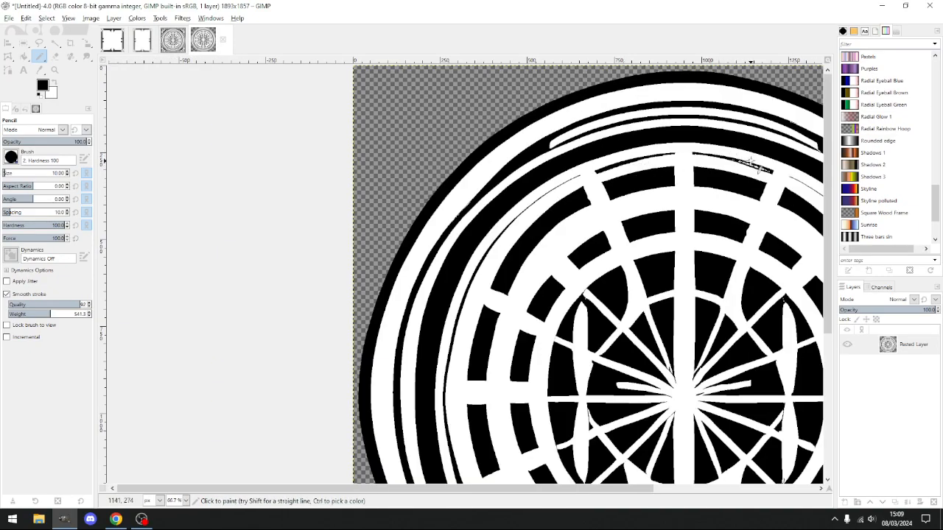
ctrl+scroll(766, 171, up, 6)
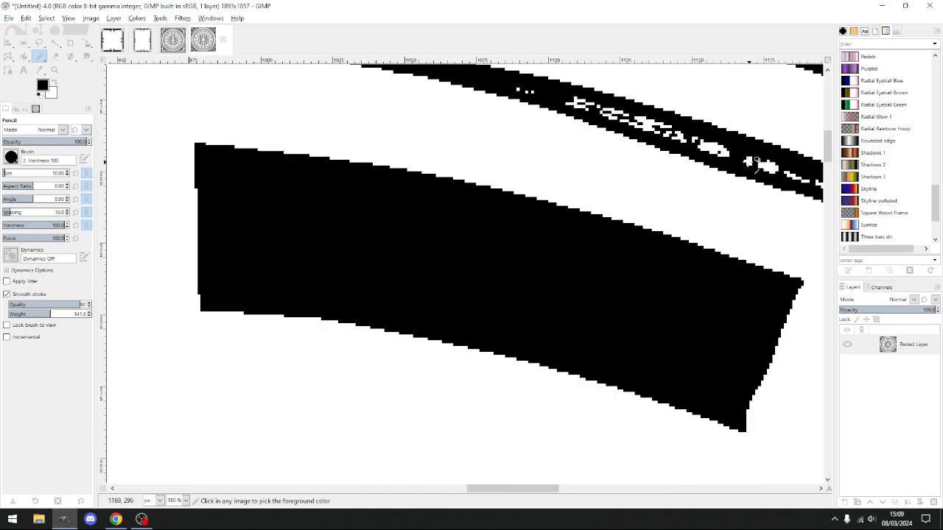
ctrl+scroll(706, 153, down, 2)
ctrl+scroll(766, 151, up, 3)
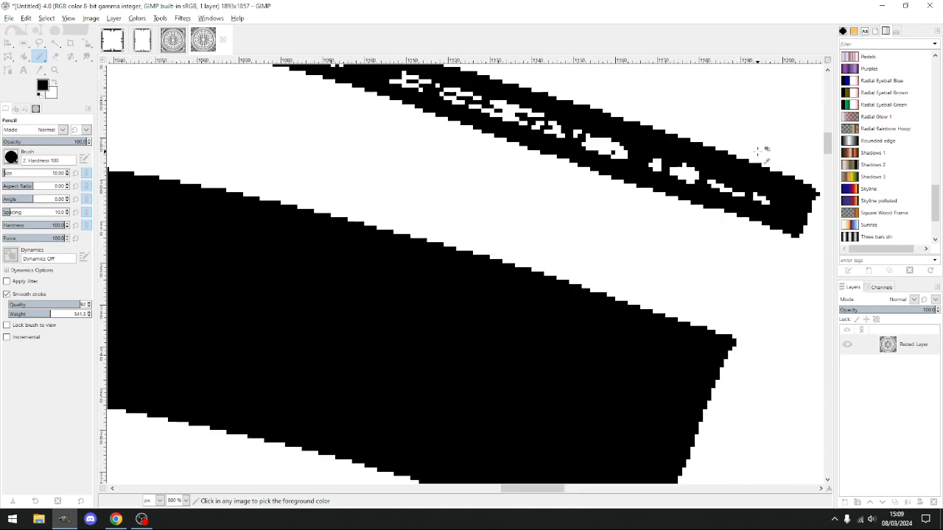
ctrl+scroll(757, 185, up, 1)
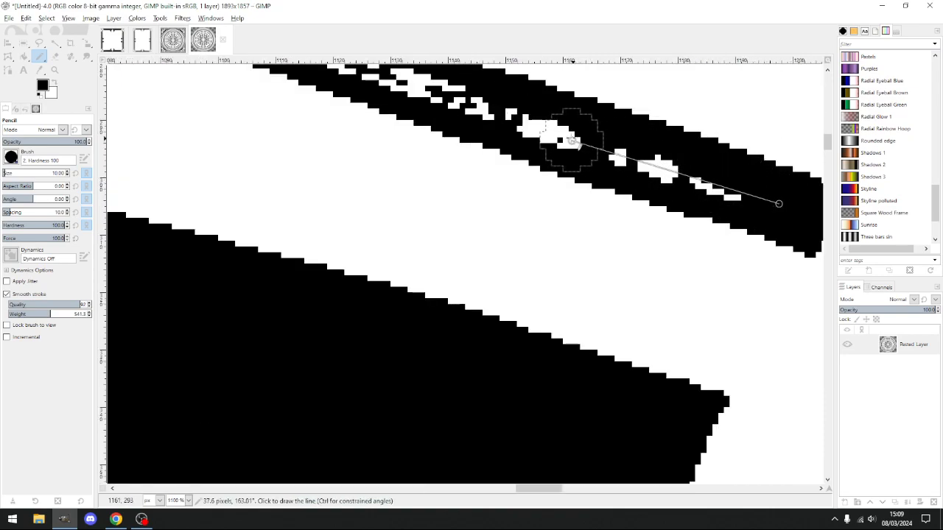
shift+click(494, 106)
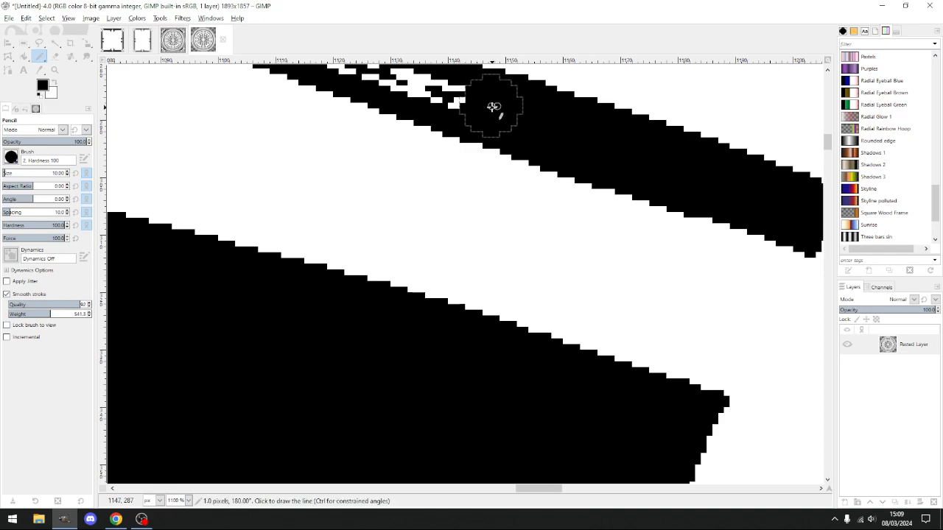
scroll(492, 107, left, 3)
scroll(492, 107, up, 3)
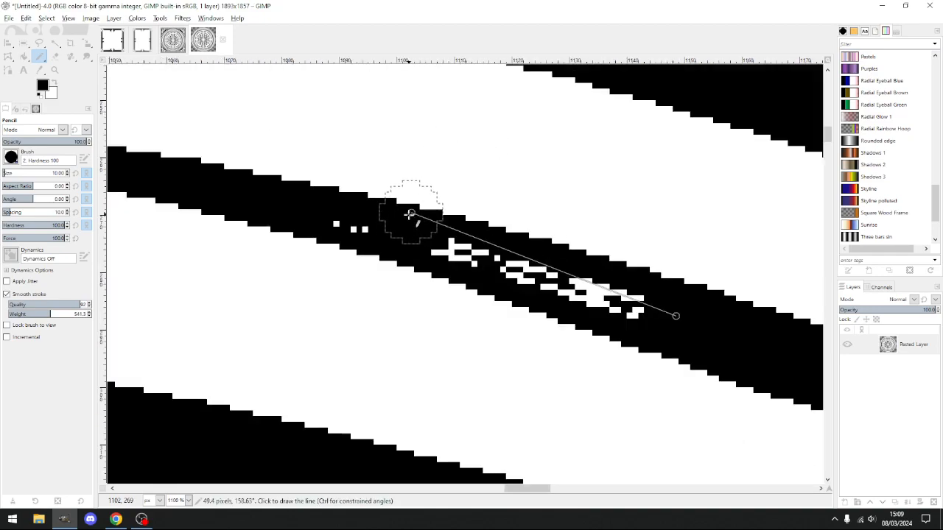
shift+click(456, 248)
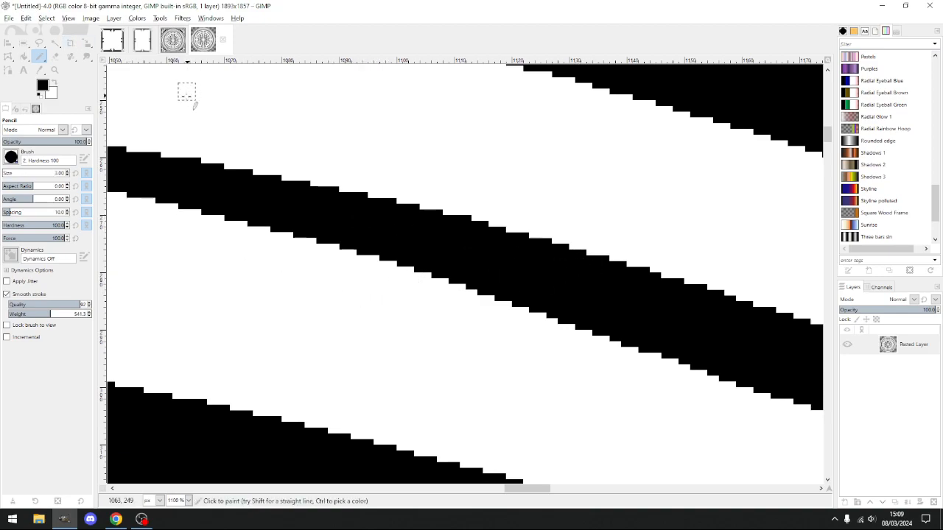
- Fill the small white specks at the left end of the thin arc right of the top spoke using a size 3 black Pencil
click(55, 70)
drag(306, 159, 565, 340)
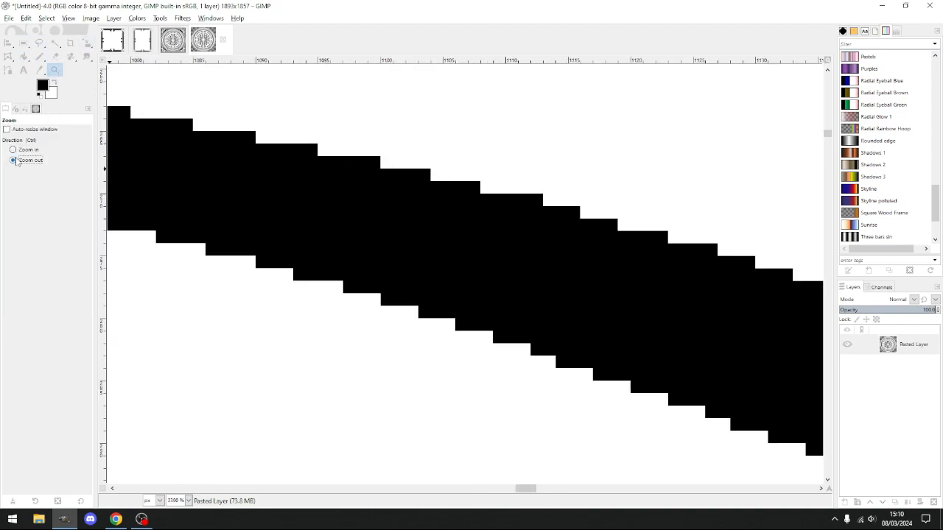
drag(218, 81, 670, 486)
click(383, 240)
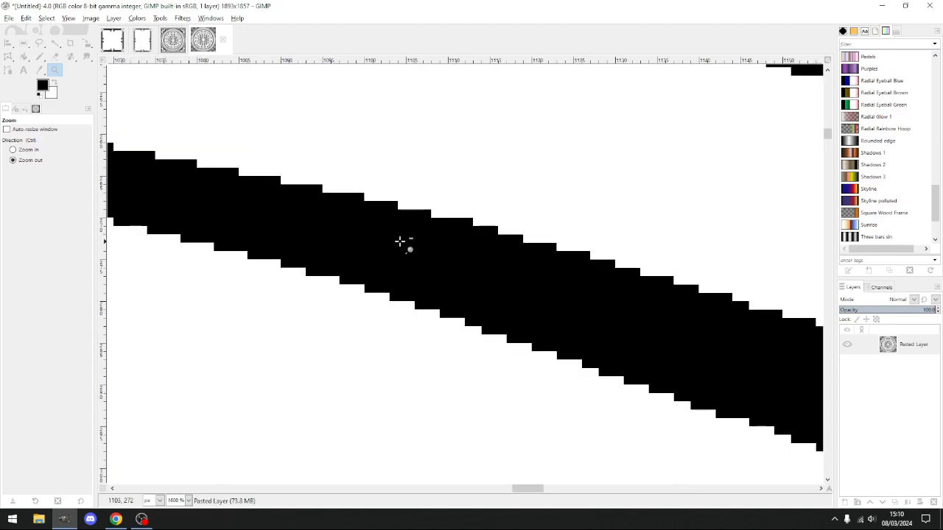
click(481, 220)
click(480, 219)
click(479, 220)
click(472, 220)
click(465, 220)
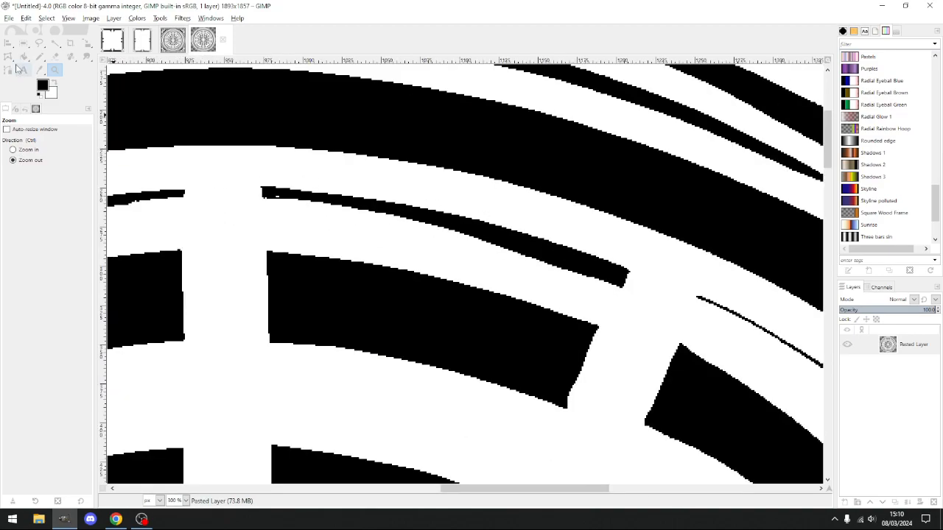
click(39, 57)
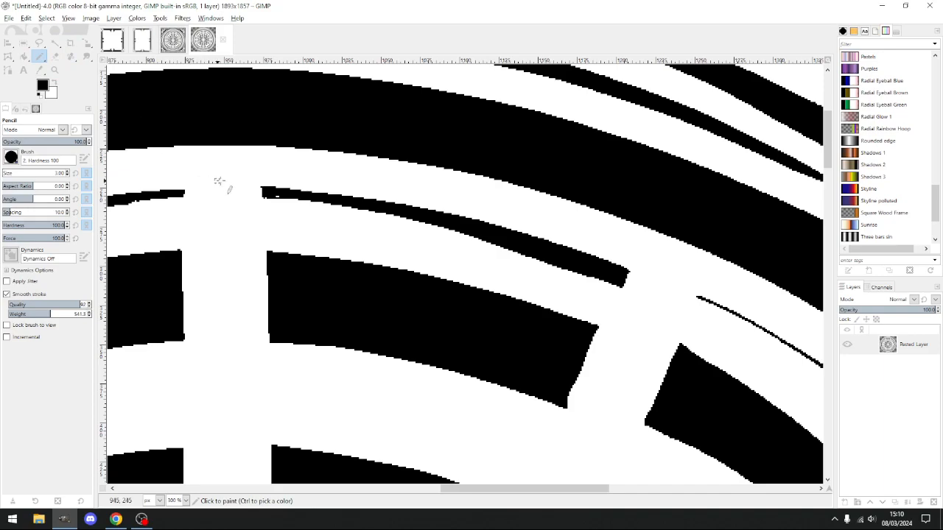
scroll(286, 196, up, 5)
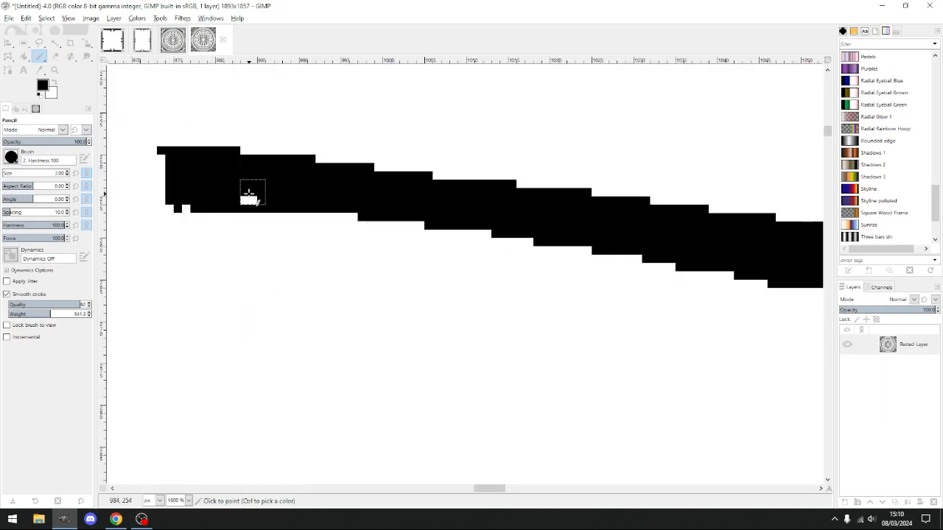
- Set the Pencil size to 14 and fill the white specks in the logo's upper-right outer black band with a straight black stroke
scroll(266, 177, down, 10)
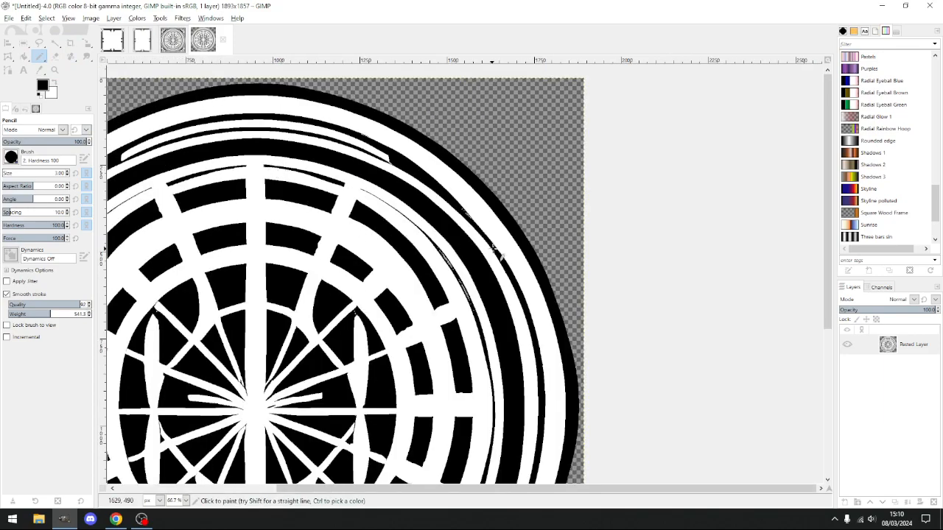
scroll(497, 251, up, 6)
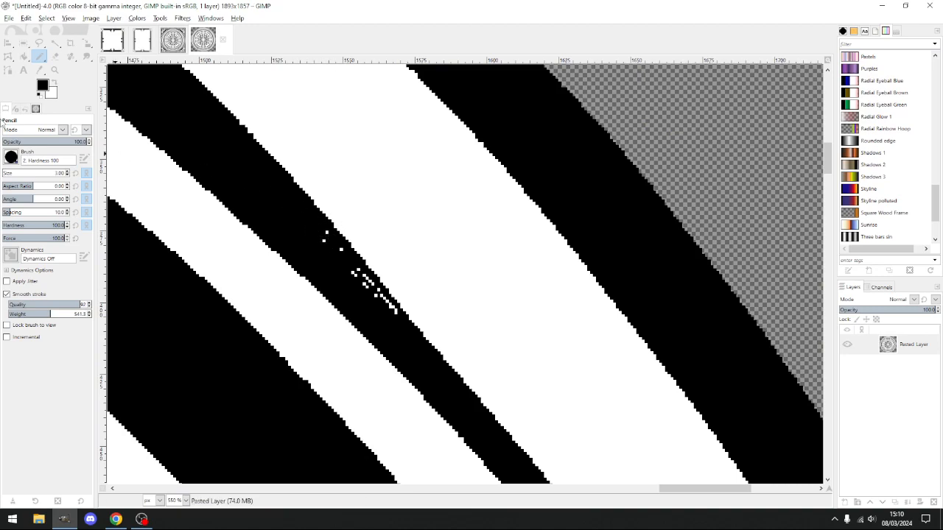
click(5, 174)
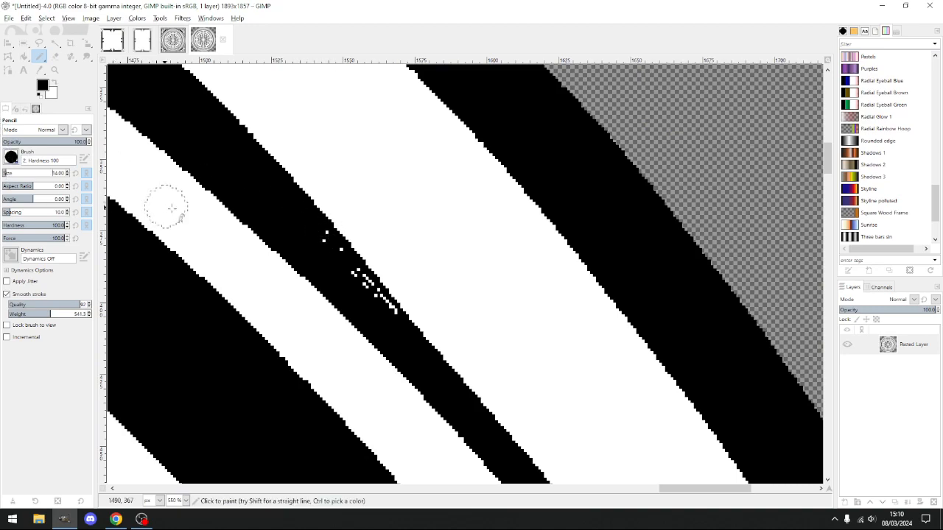
click(310, 238)
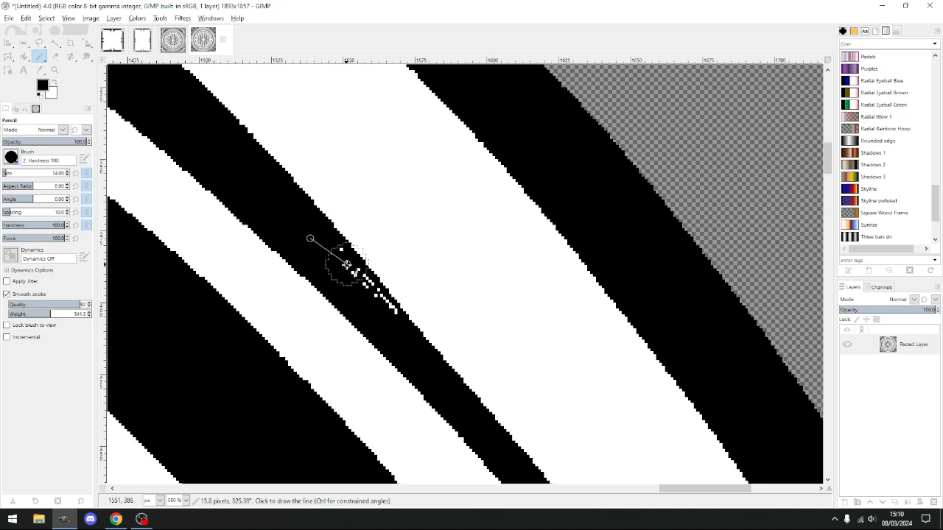
shift+click(387, 330)
- Set the Pencil size to 10 and fill the white specks in the thin inner arc at the logo's upper right with straight black strokes
scroll(304, 290, down, 3)
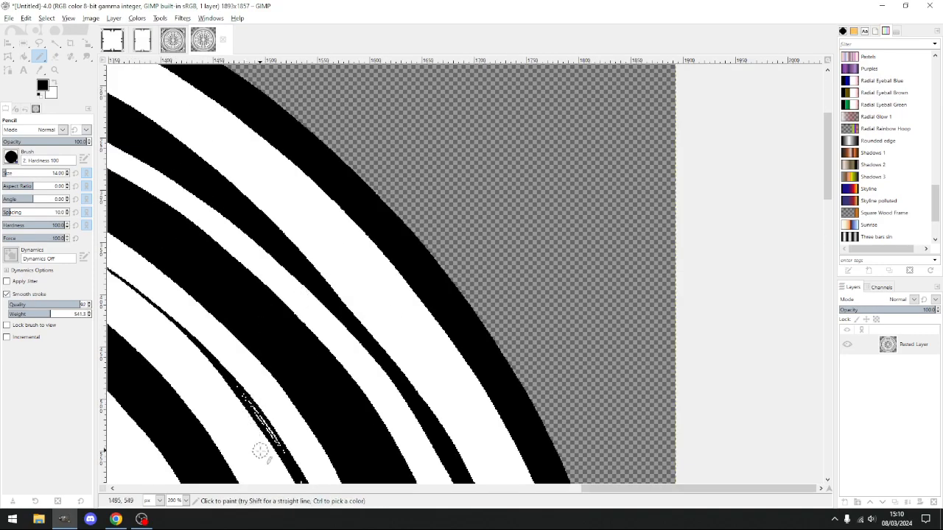
scroll(256, 443, up, 2)
scroll(267, 427, down, 5)
scroll(280, 407, down, 5)
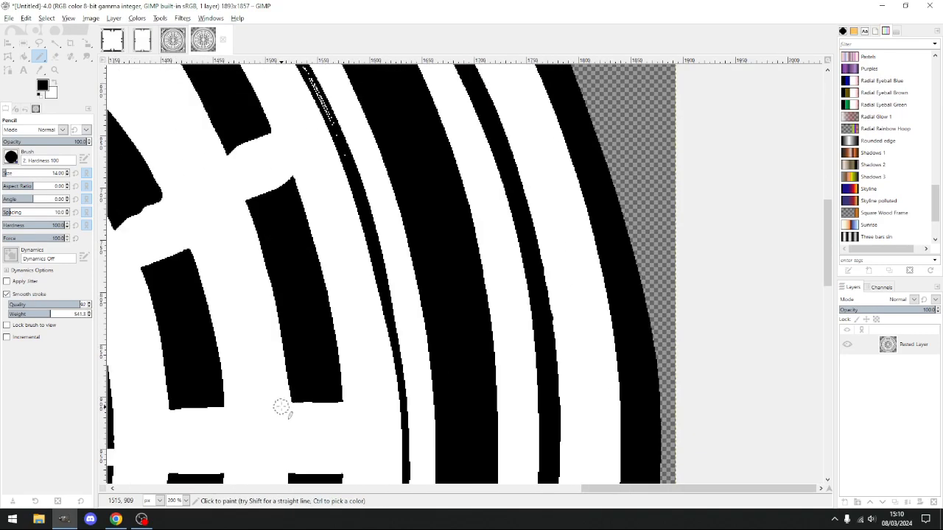
scroll(276, 403, up, 3)
scroll(254, 179, up, 3)
scroll(254, 179, up, 2)
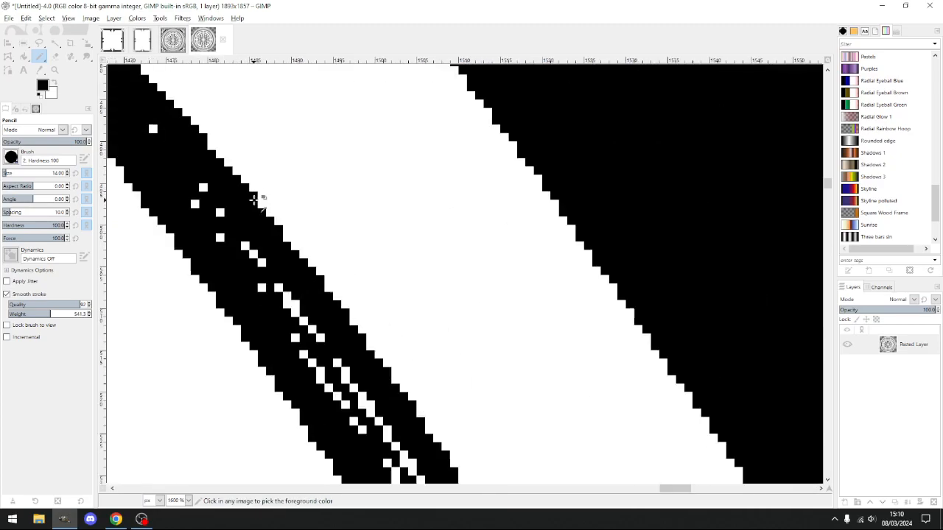
scroll(253, 199, down, 1)
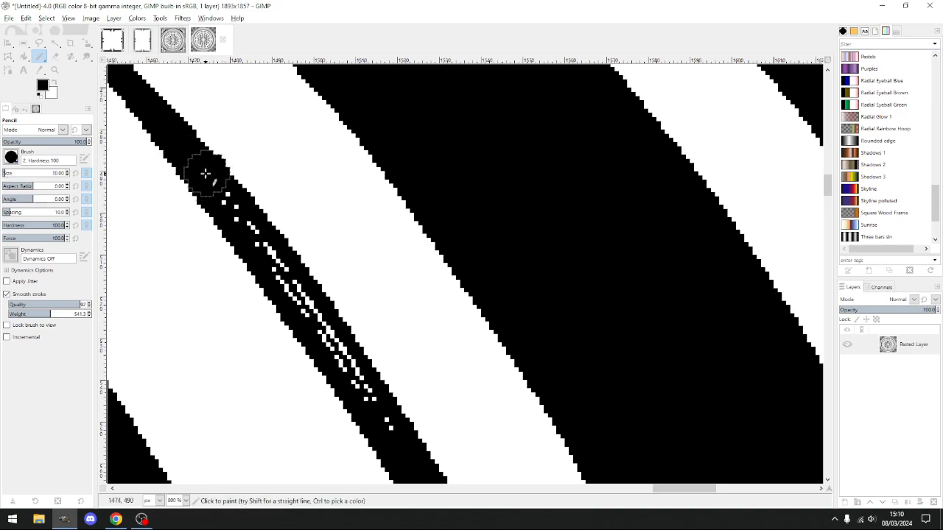
key(ctrl+s)
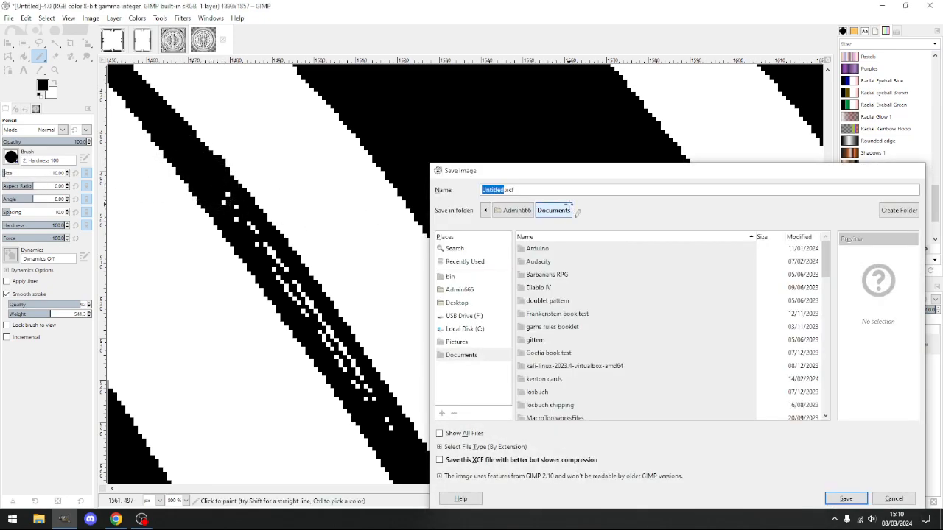
key(Escape)
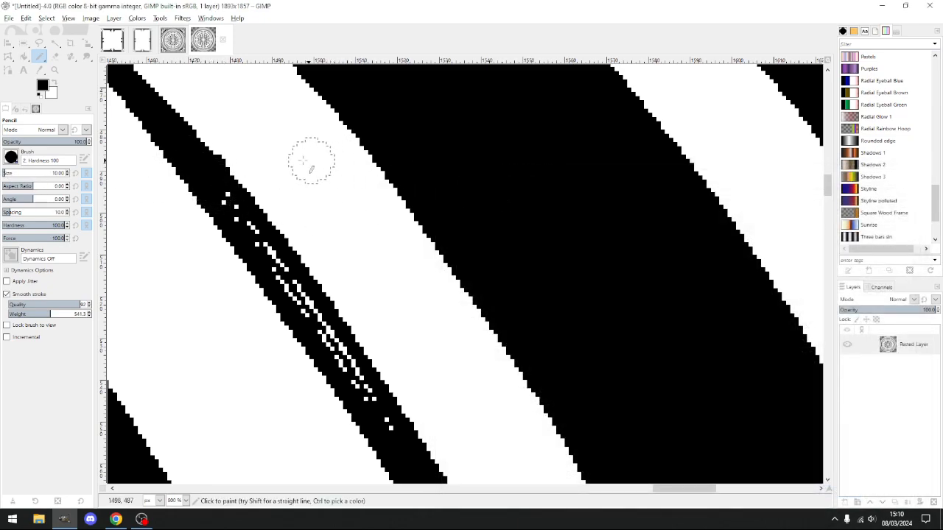
click(207, 177)
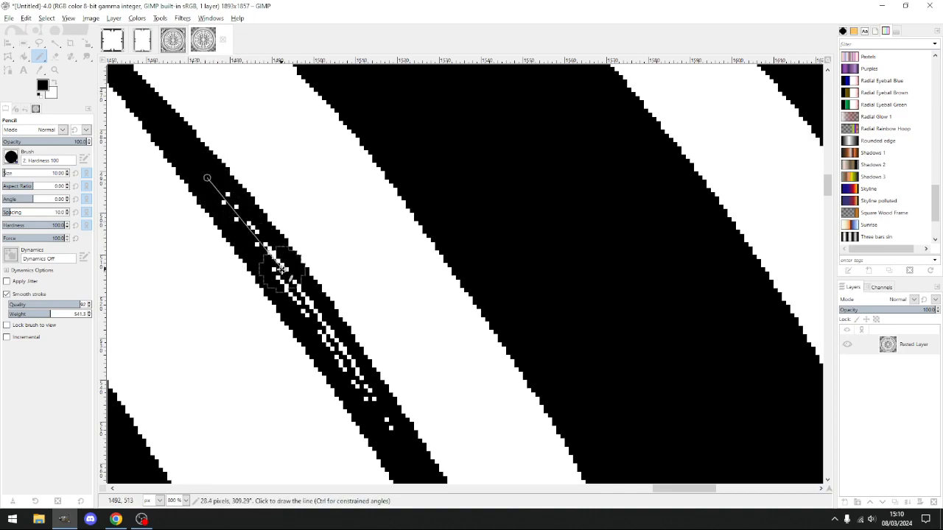
shift+click(320, 324)
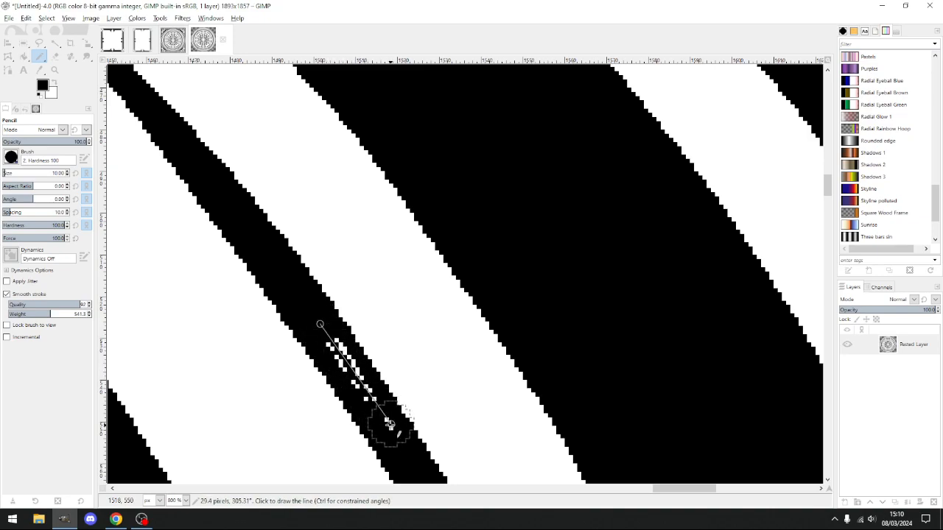
shift+click(386, 435)
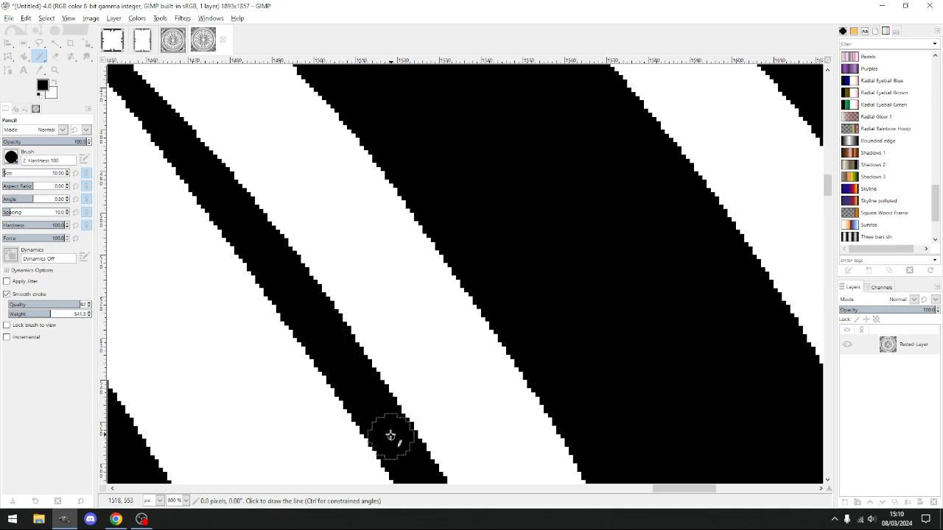
- Fill the remaining white specks farther down that thin inner arc with a straight black Pencil stroke
ctrl+scroll(316, 333, down, 2)
ctrl+scroll(317, 333, down, 3)
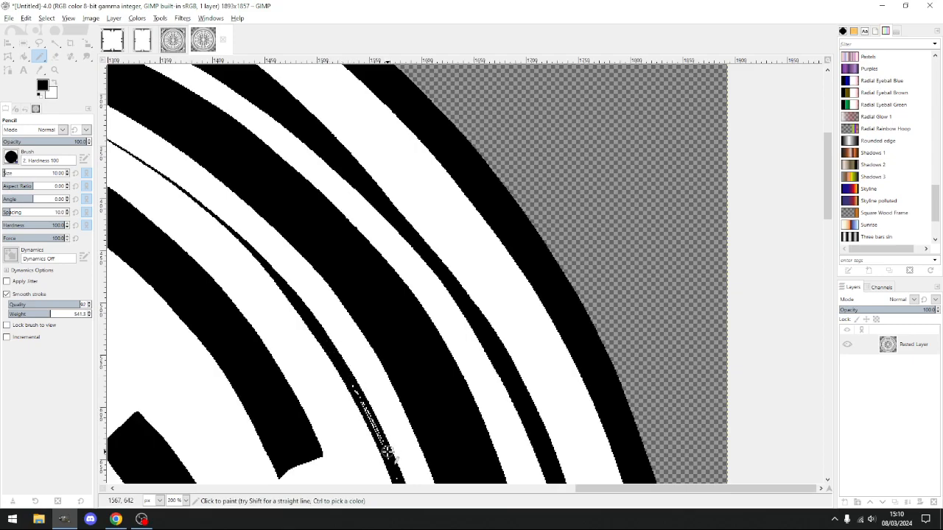
ctrl+scroll(333, 361, up, 4)
scroll(333, 361, down, 3)
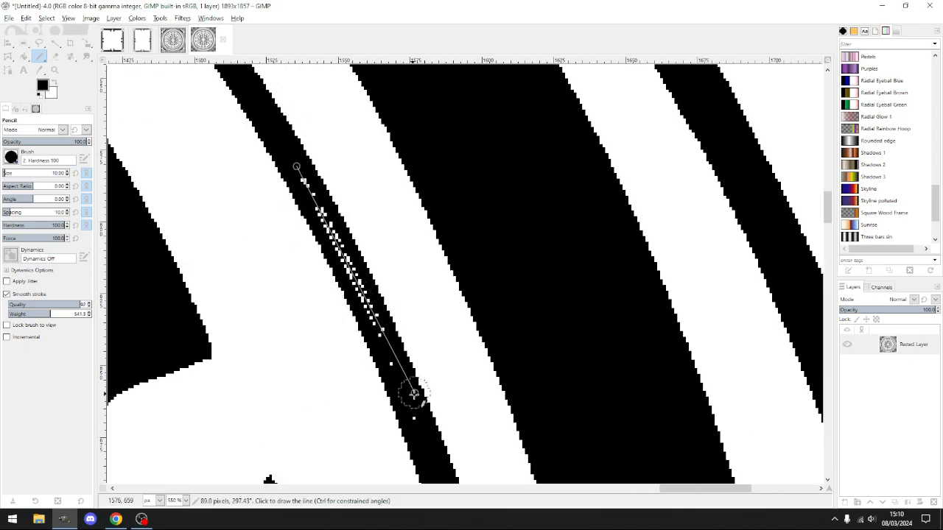
shift+click(419, 429)
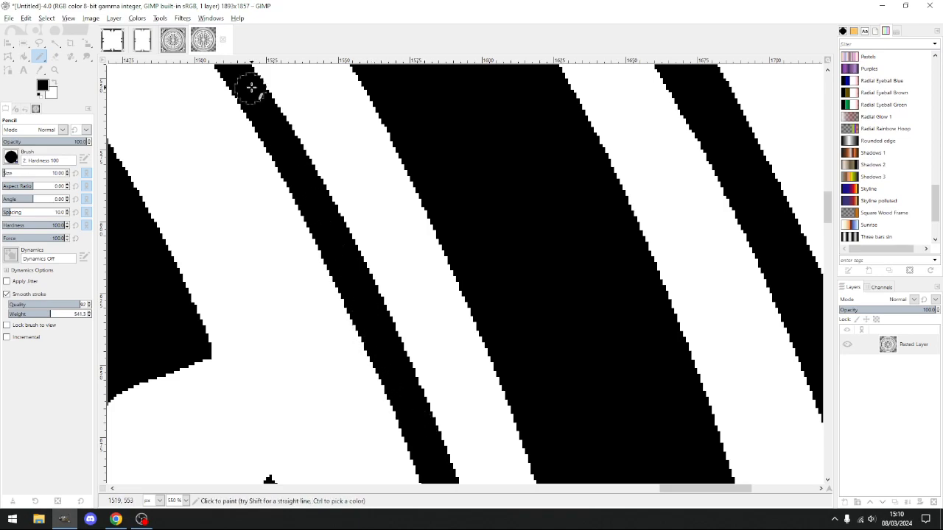
- Touch up the white specks near the pointed tips of the logo's upper-right and upper-left inner petals with the black Pencil
scroll(324, 243, down, 3)
scroll(340, 276, left, 10)
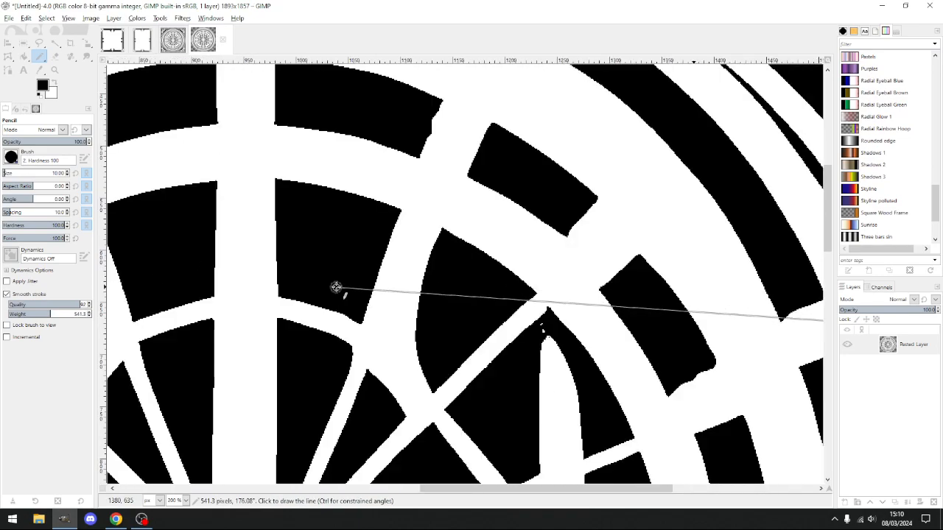
scroll(343, 283, right, 5)
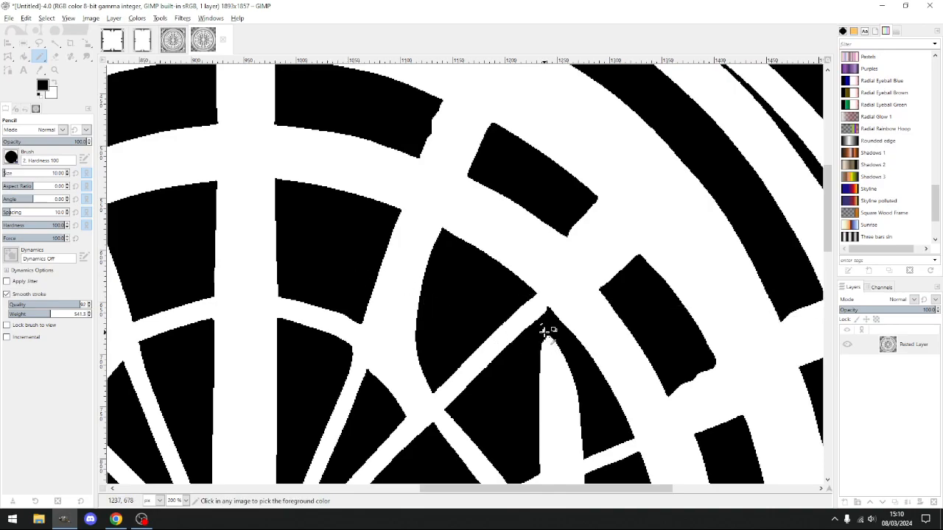
scroll(547, 331, up, 3)
drag(530, 340, 539, 310)
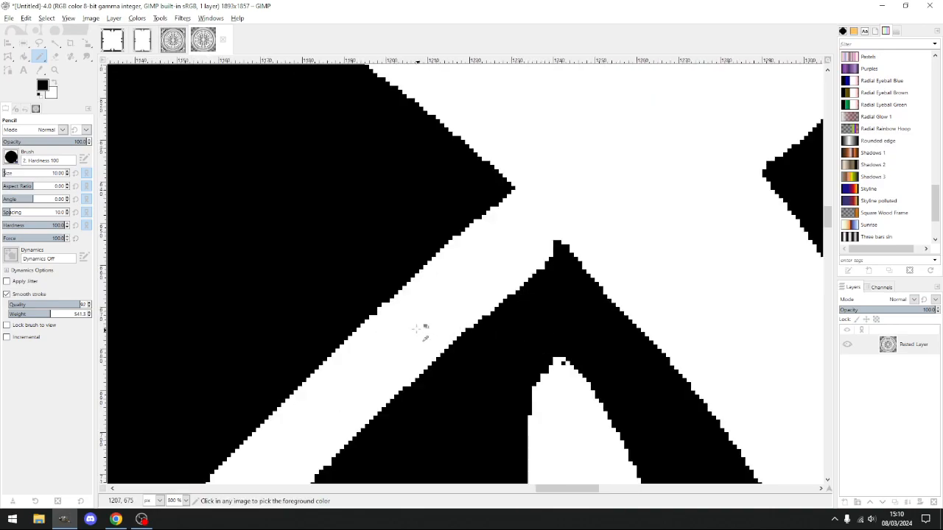
scroll(417, 328, down, 5)
scroll(366, 297, left, 10)
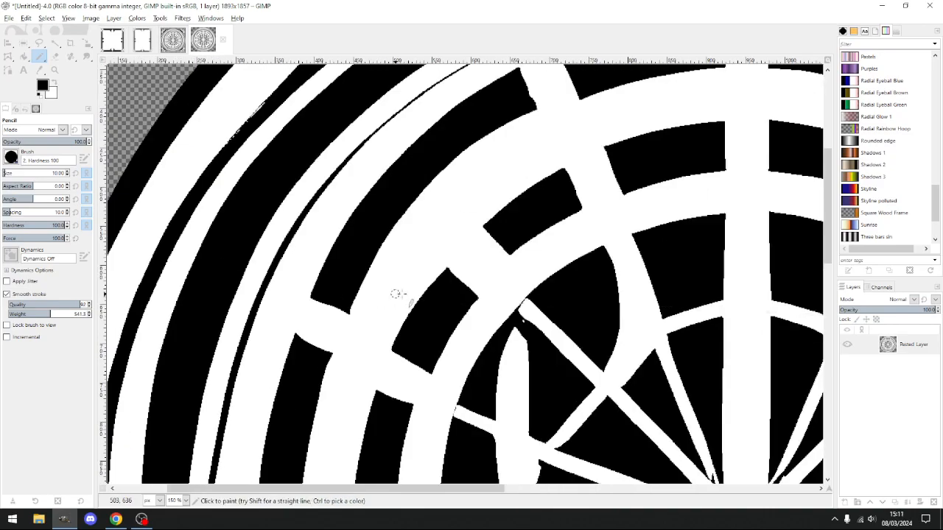
scroll(532, 318, up, 4)
click(529, 302)
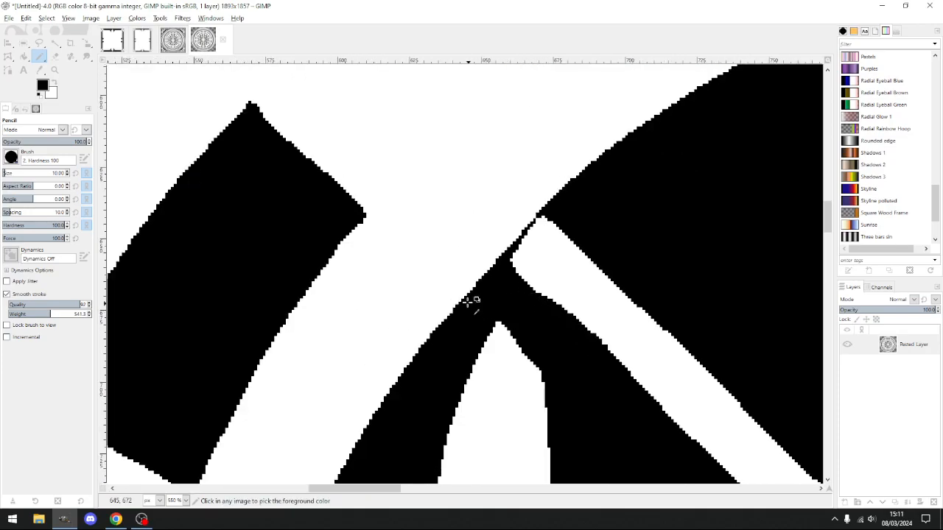
- Erase the stray black specks at the right end of the short lower thin arc in white and fill the white gap in its tip with black
scroll(472, 305, down, 5)
scroll(404, 162, down, 10)
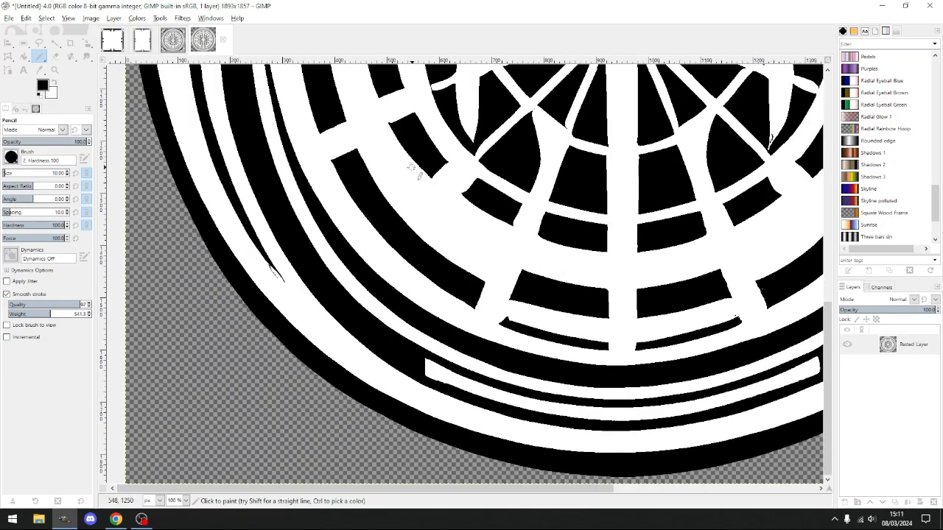
scroll(400, 169, right, 8)
scroll(489, 280, up, 4)
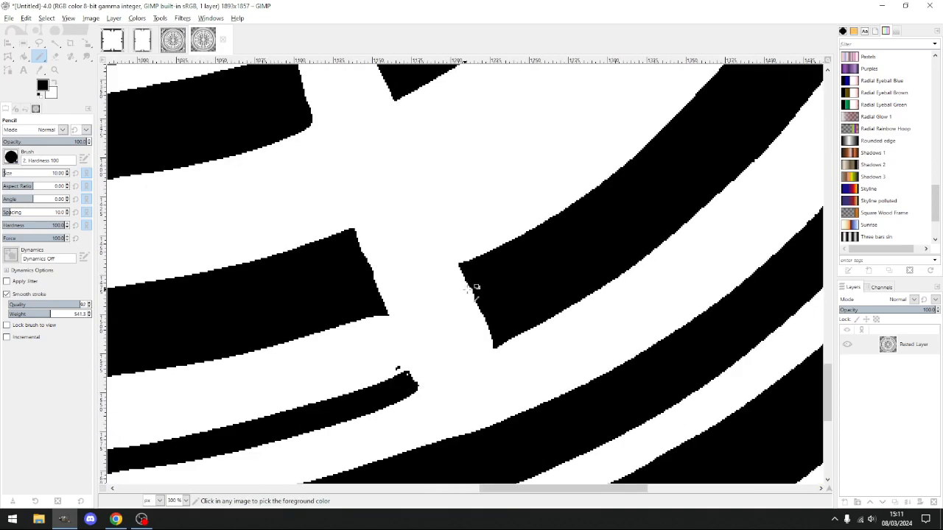
click(53, 86)
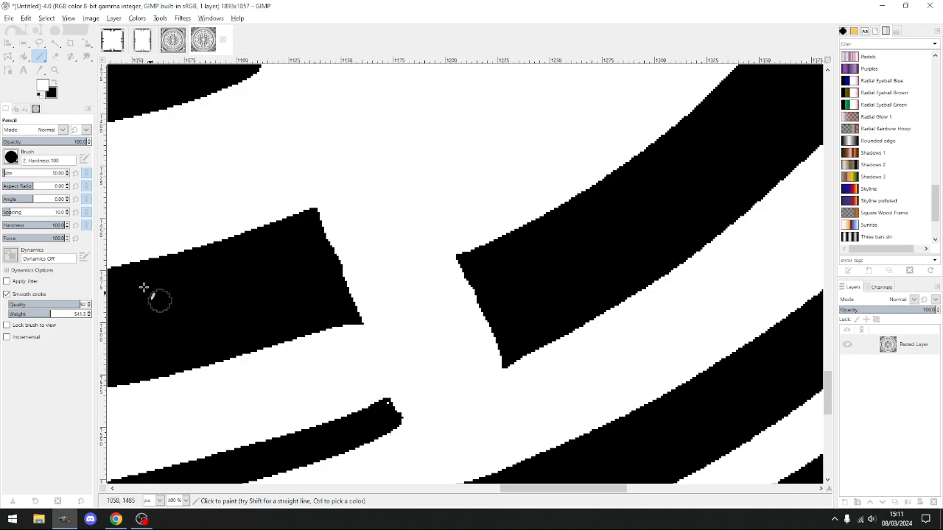
click(58, 88)
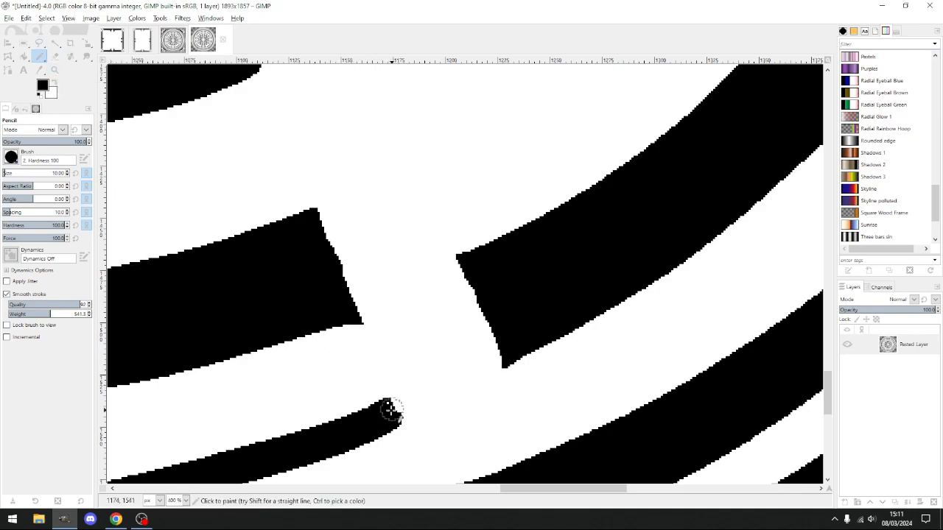
scroll(343, 402, down, 6)
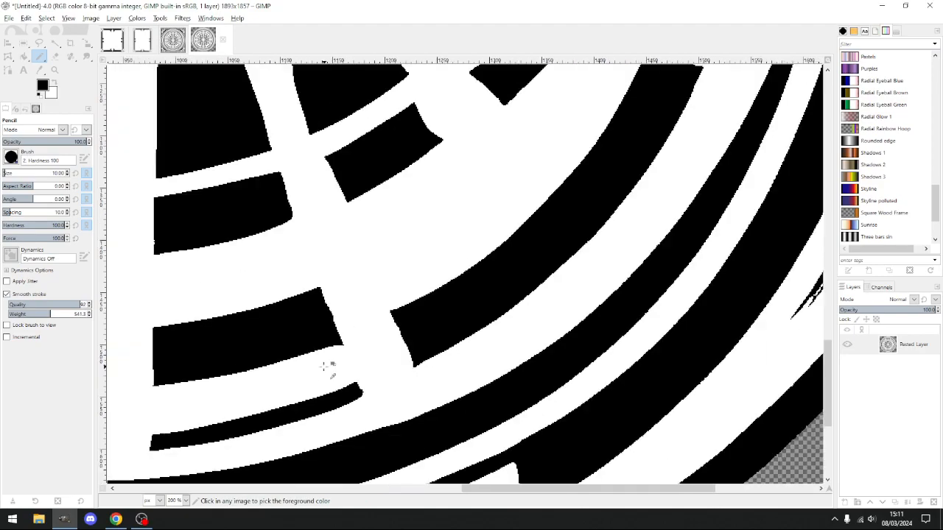
- Check the logo's lower-right bands and the overall design, and copy the whole cleaned-up logo
scroll(439, 333, up, 3)
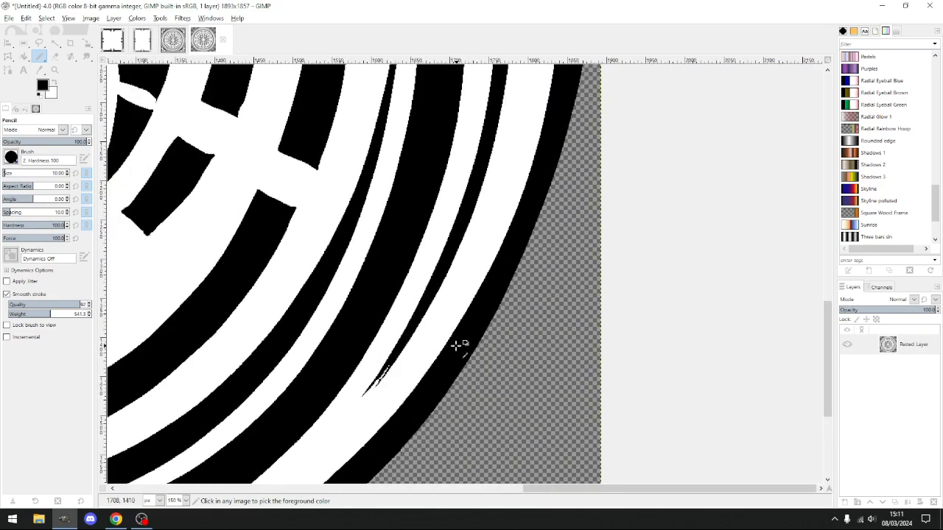
scroll(320, 275, down, 3)
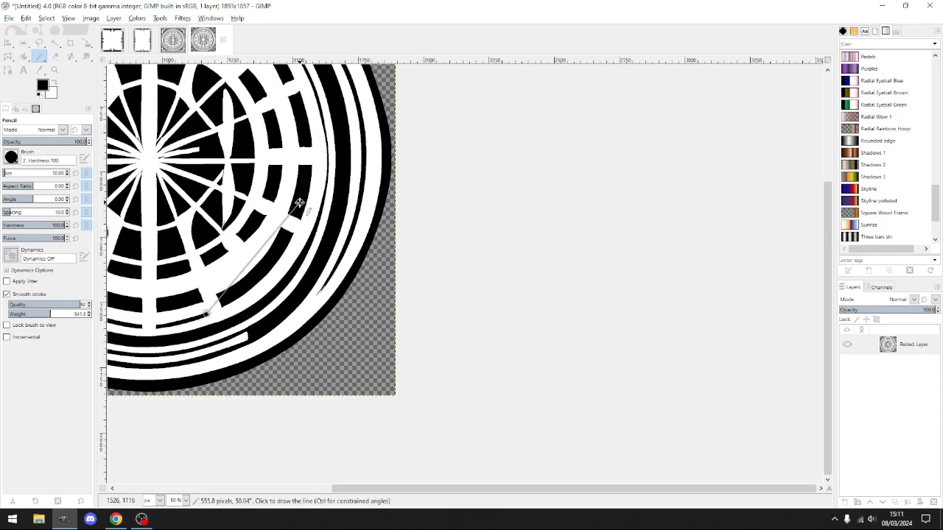
scroll(413, 226, up, 5)
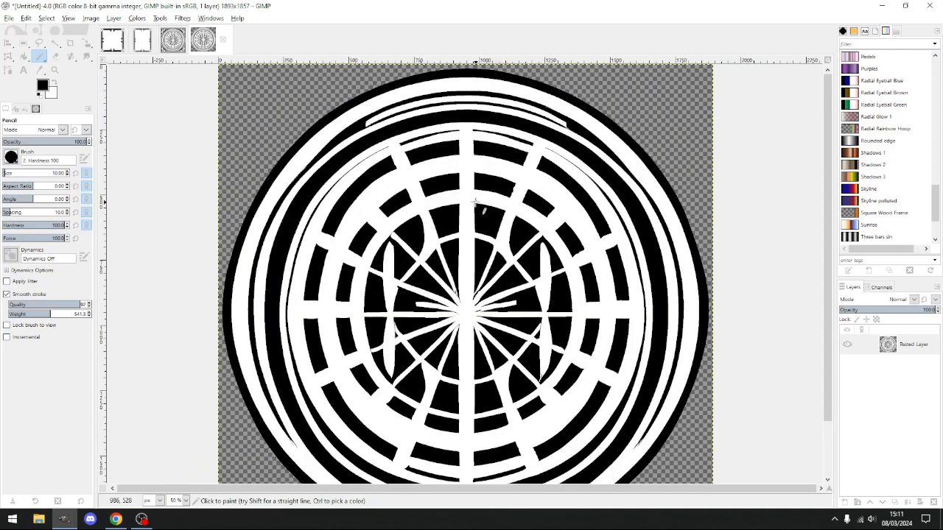
scroll(476, 205, down, 2)
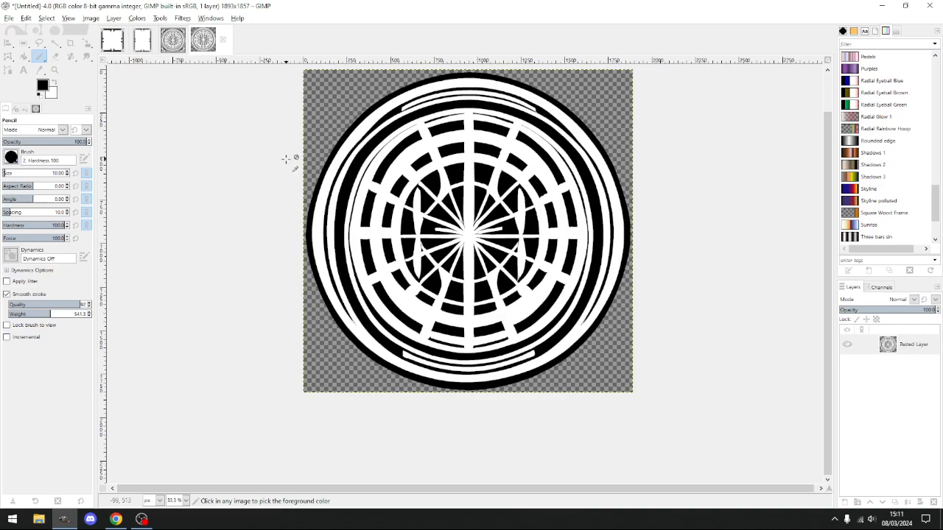
key(ctrl+c)
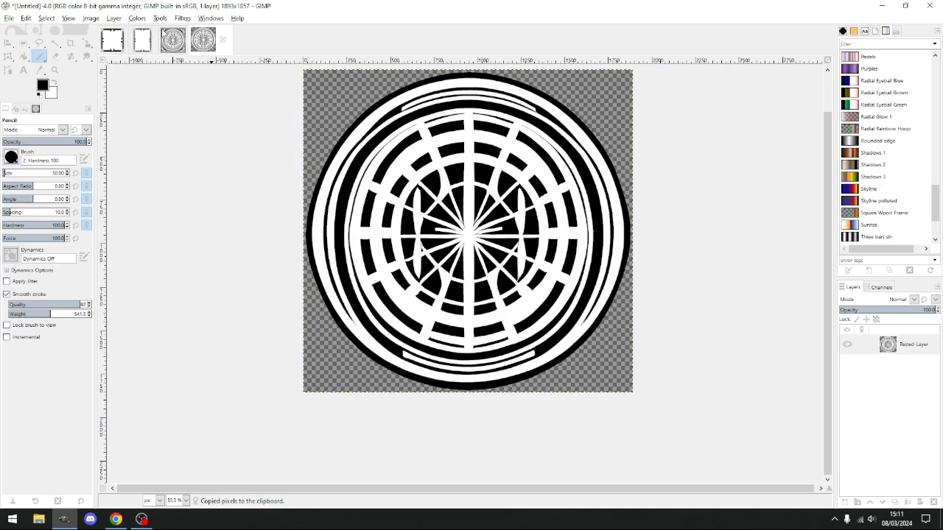
- Switch to the 2550x3300 art deco frame image and create a new layer from everything visible at the top of the stack
click(142, 40)
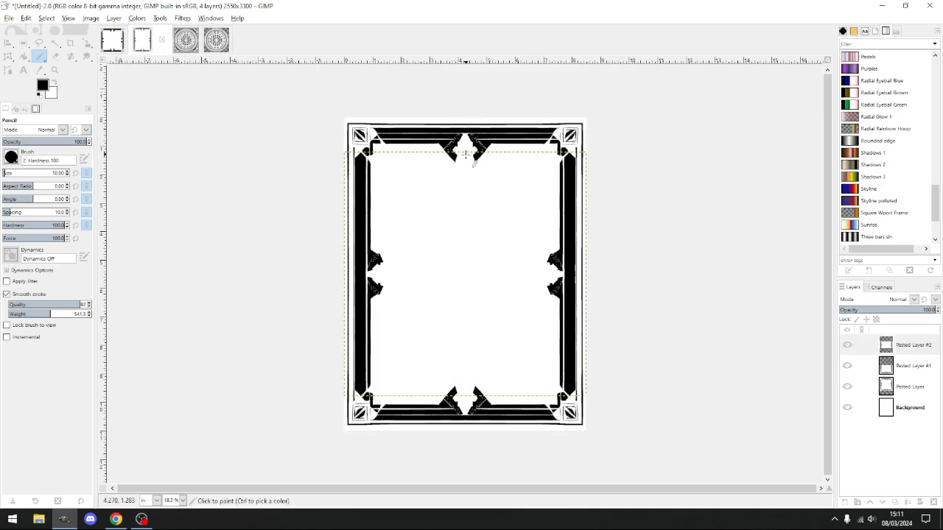
right_click(906, 347)
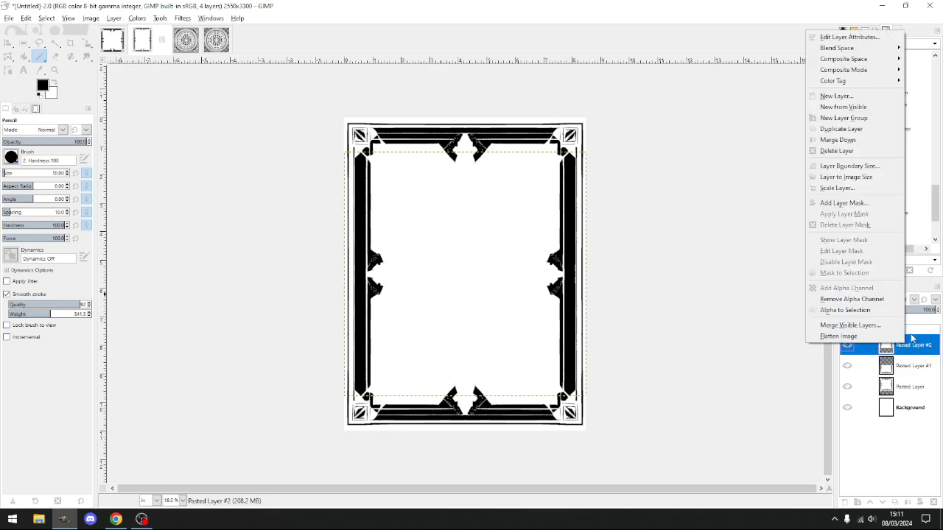
click(856, 108)
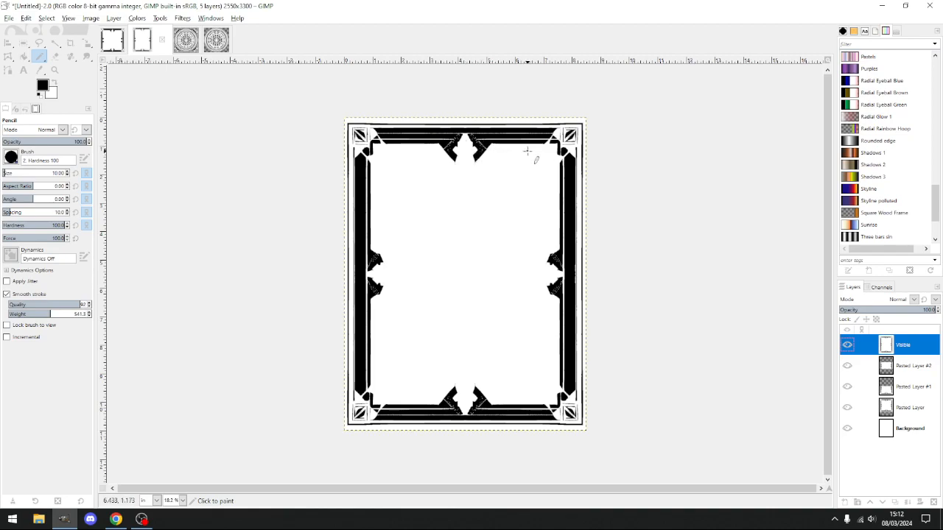
- Paste the logo onto the frame page and scale it around its center to about 1.130 x 1.110 in
key(ctrl+v)
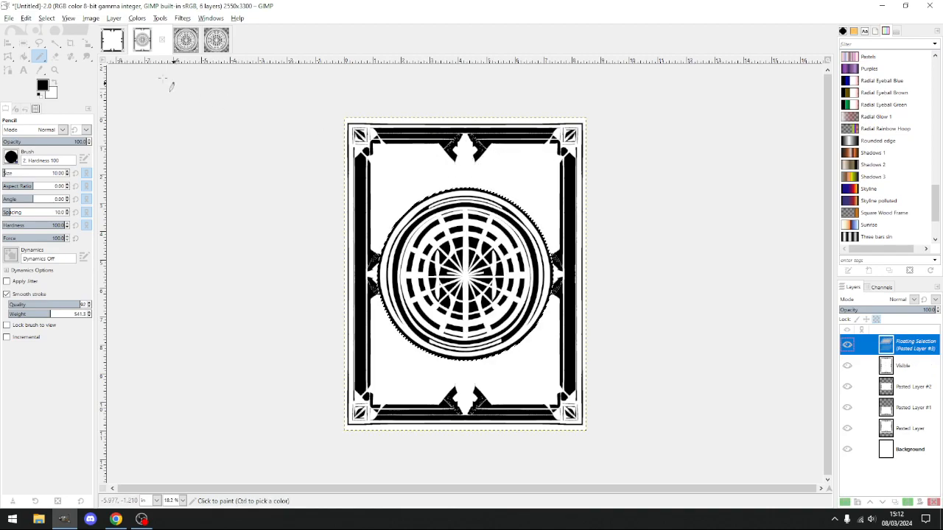
click(85, 42)
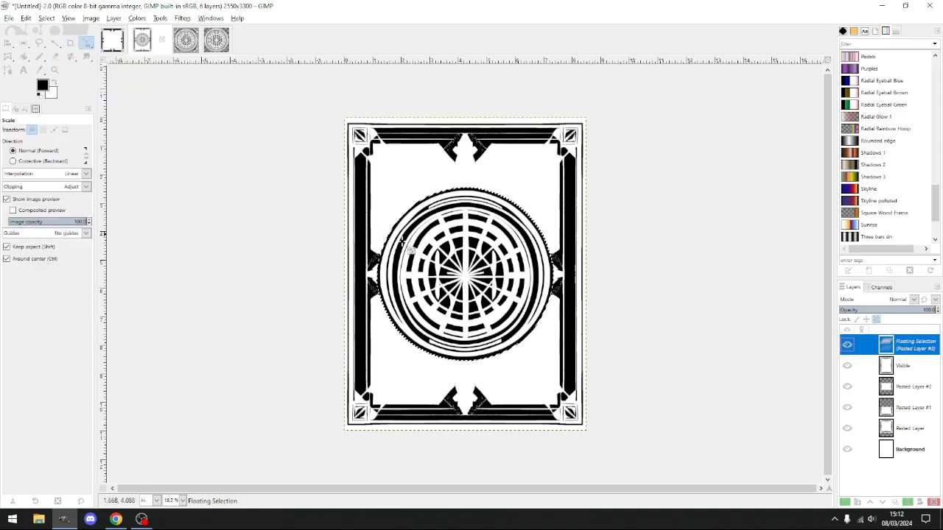
drag(601, 374, 446, 255)
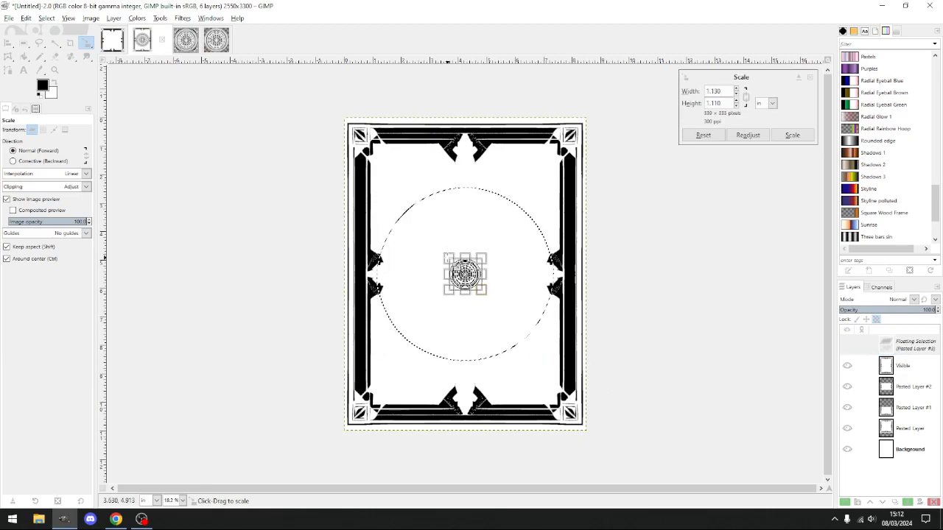
click(792, 135)
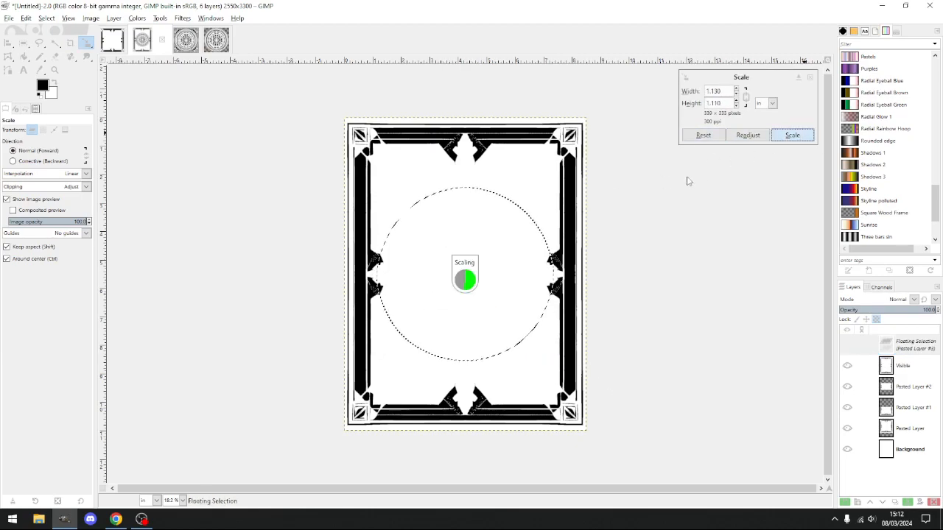
- Move the small floating logo up into the gap of the ornament at the middle of the frame's upper edge
click(6, 42)
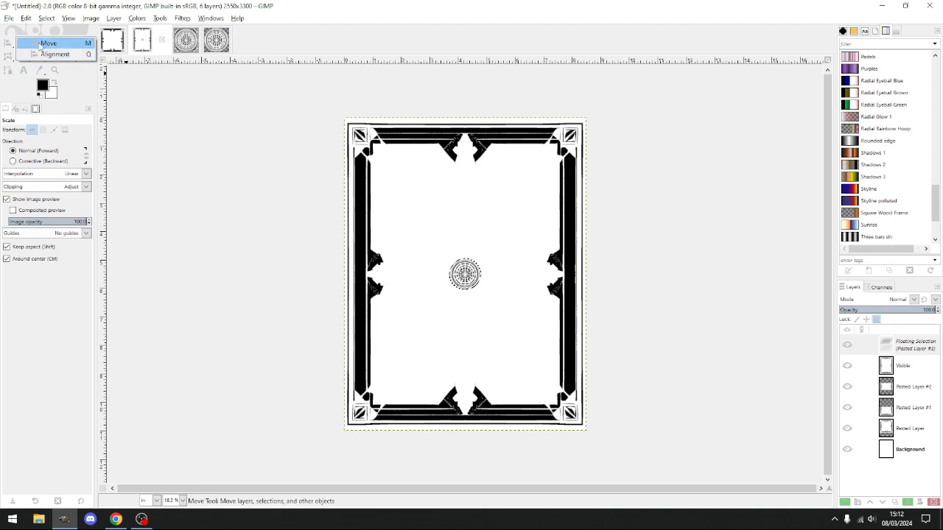
click(42, 43)
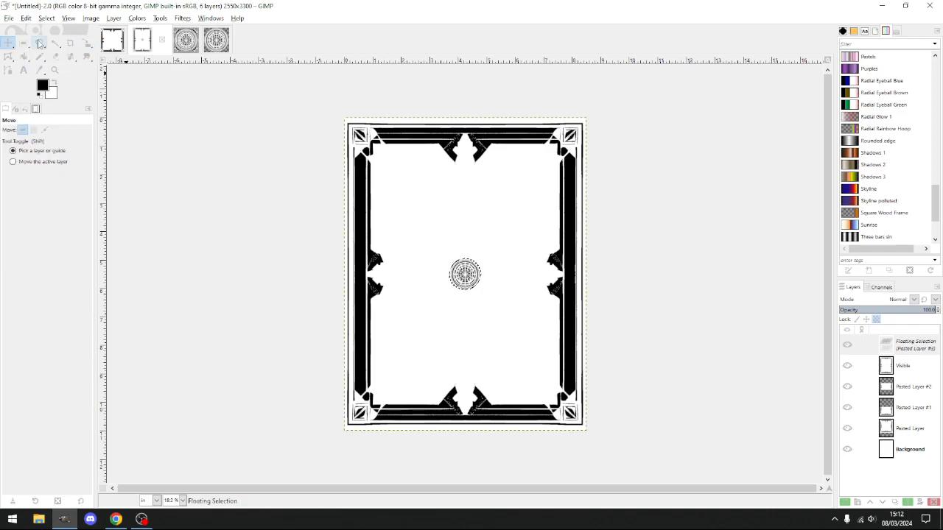
drag(469, 272, 463, 177)
scroll(465, 153, up, 5)
scroll(463, 177, down, 3)
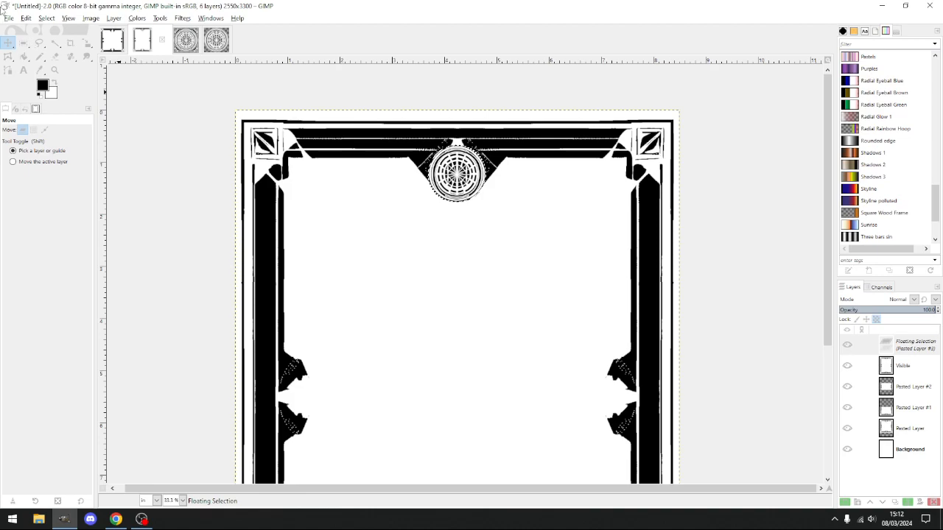
- Align the floating logo to the horizontal center of the image with the Alignment tool
click(6, 42)
click(59, 53)
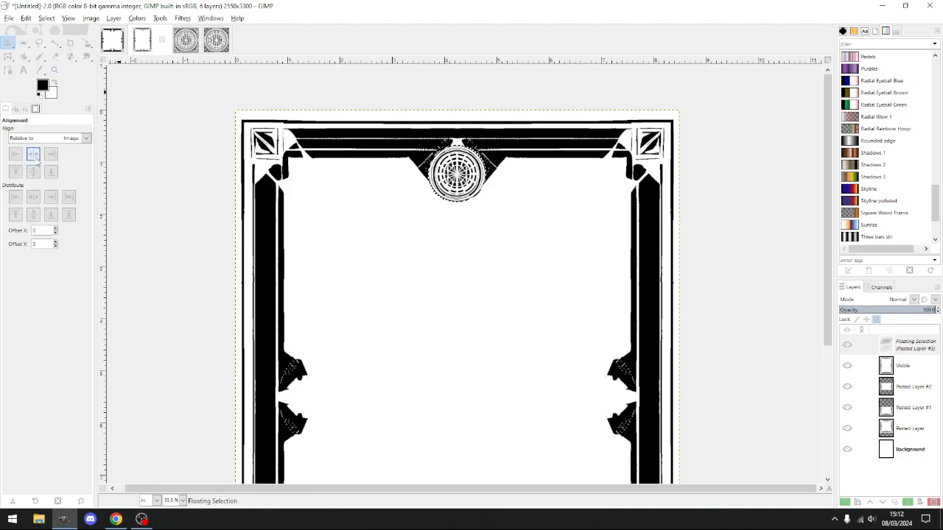
click(6, 43)
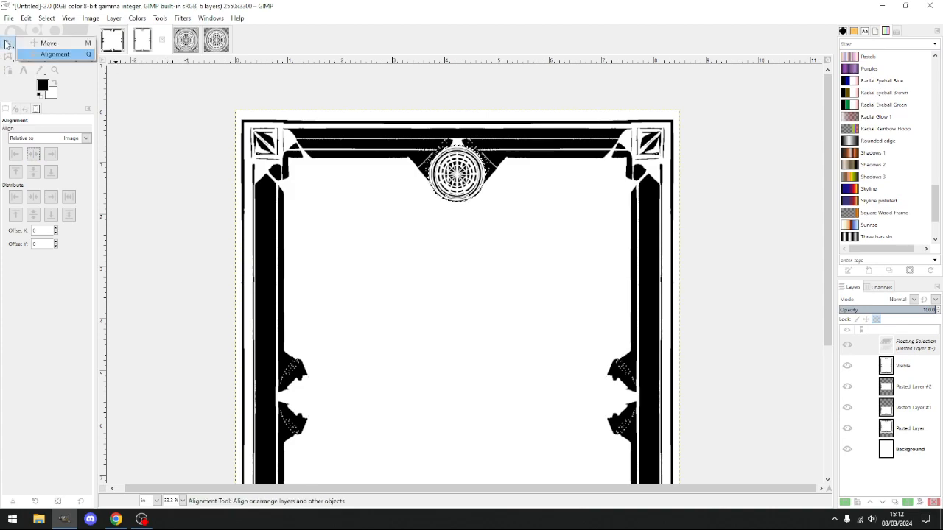
click(22, 54)
click(465, 173)
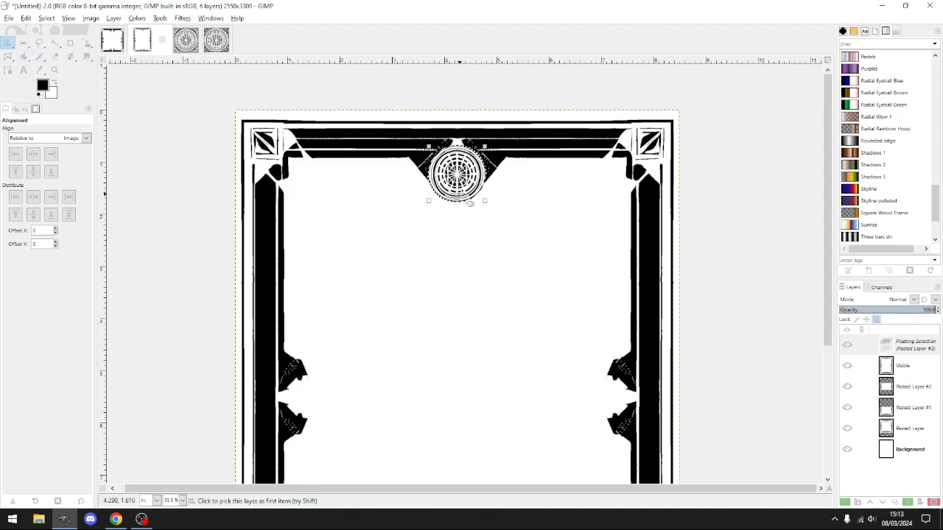
click(34, 153)
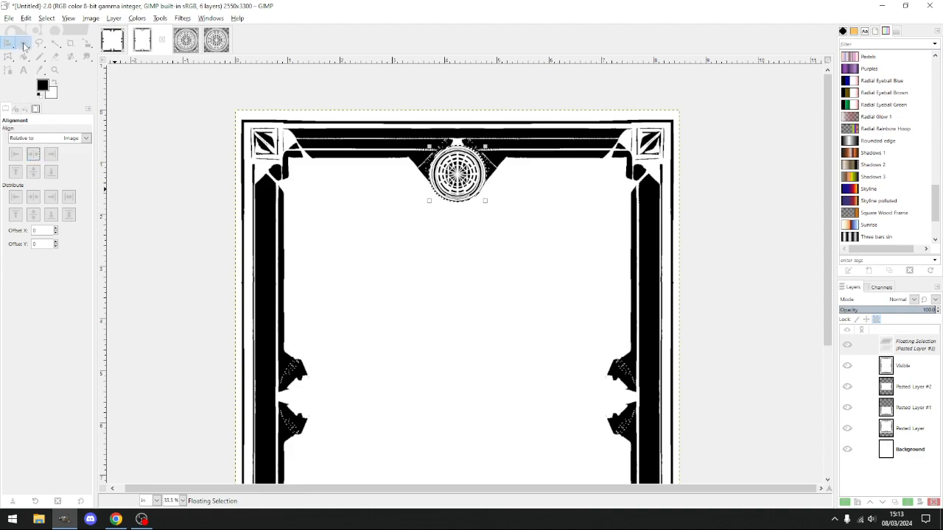
- Anchor the floating logo to the Visible layer
click(22, 43)
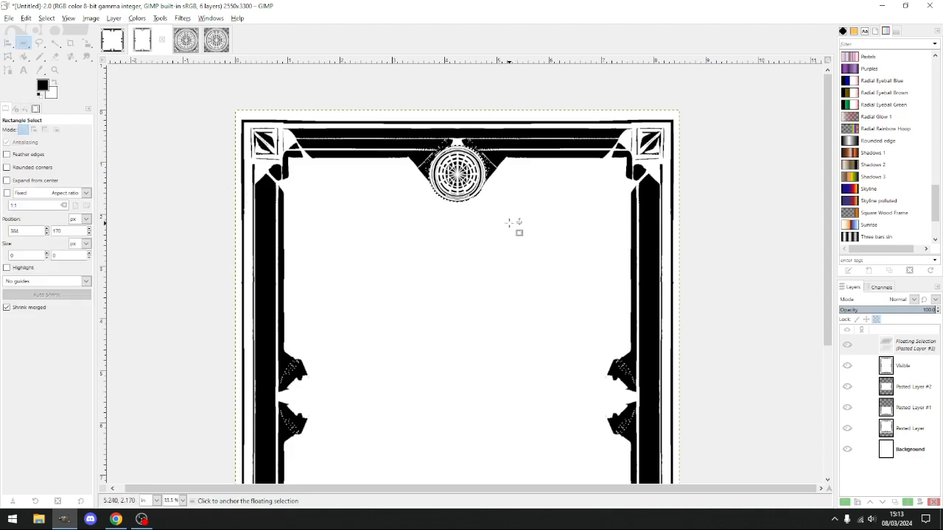
right_click(907, 344)
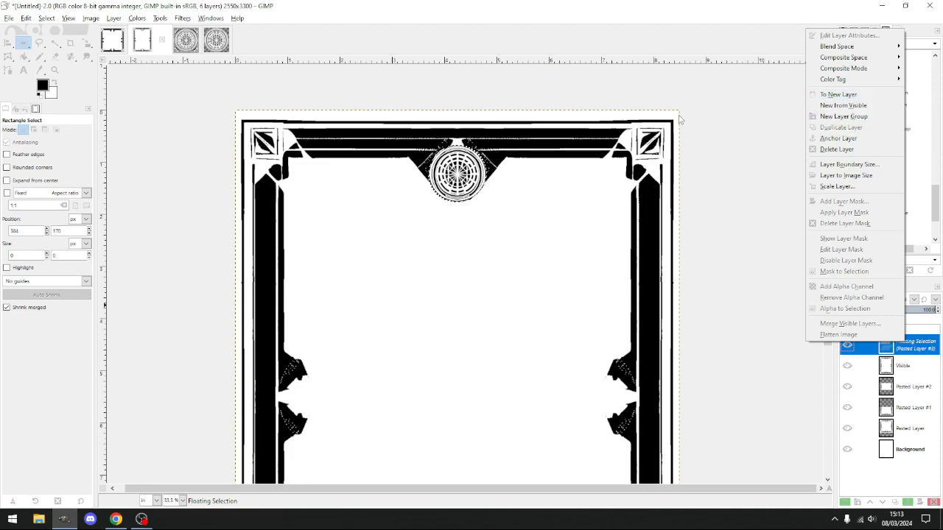
click(194, 144)
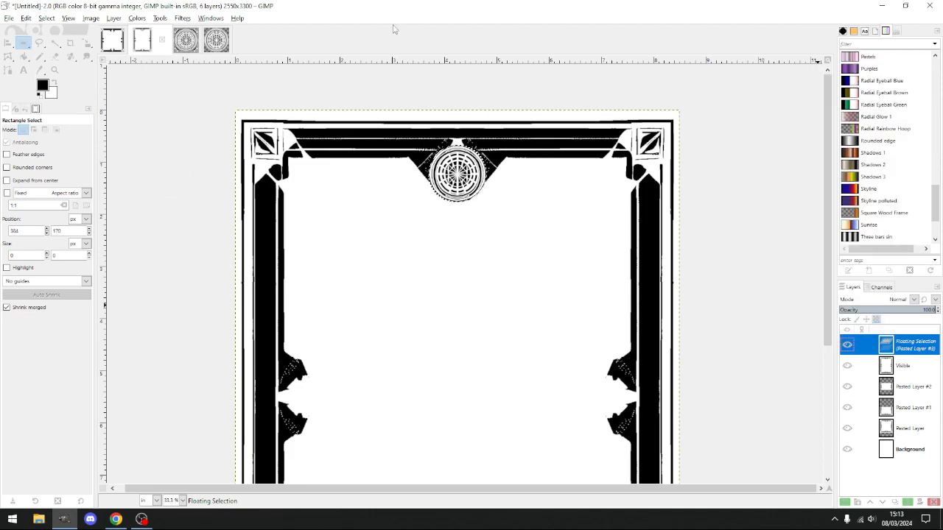
scroll(482, 343, down, 2)
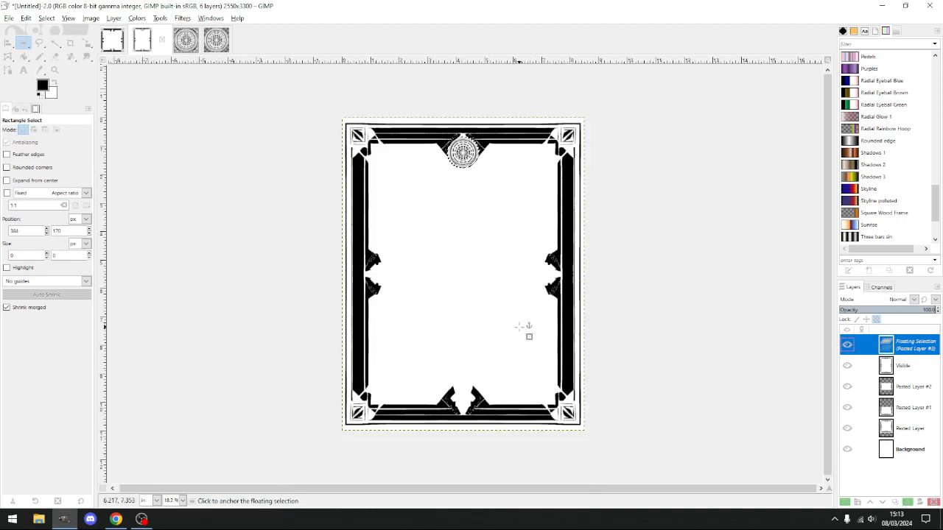
click(464, 220)
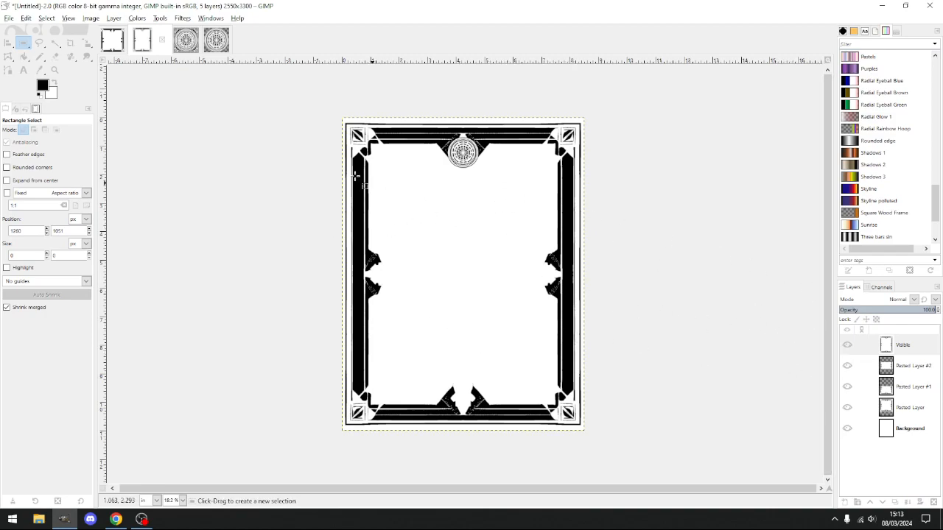
- Export the finished frame page as letterhead.png in the Documents folder with the offered PNG settings
click(9, 18)
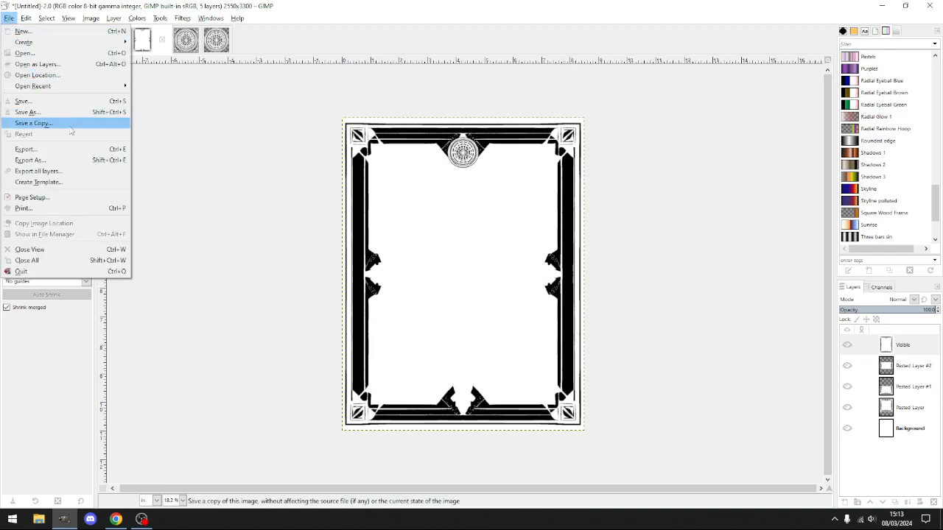
click(86, 160)
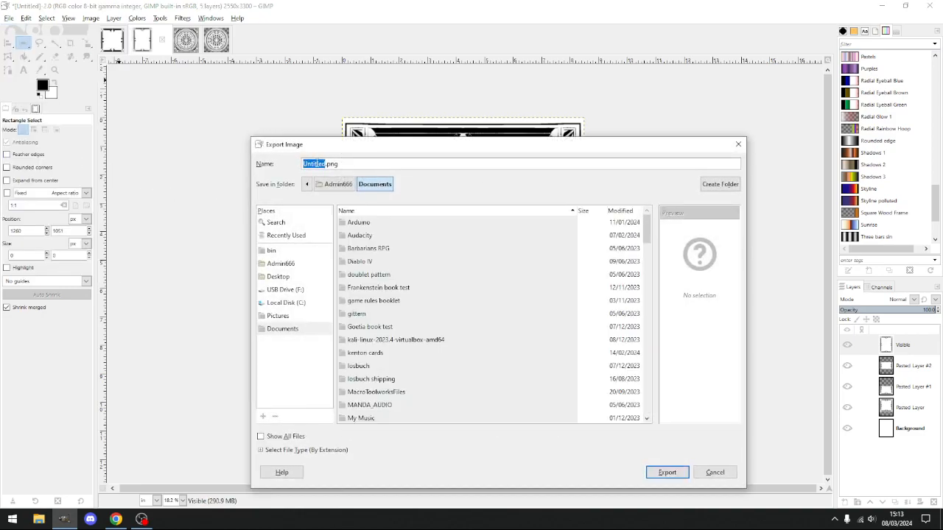
text(L)
click(666, 472)
click(469, 398)
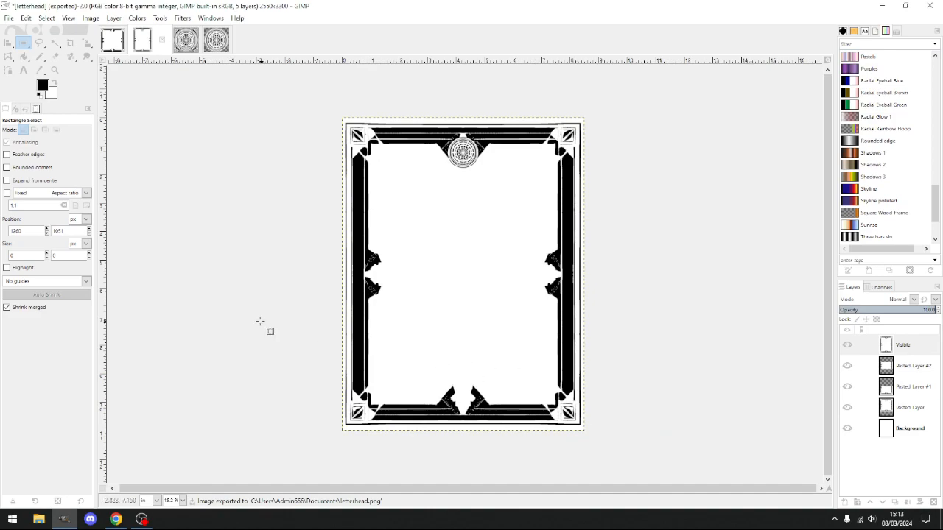
click(151, 517)
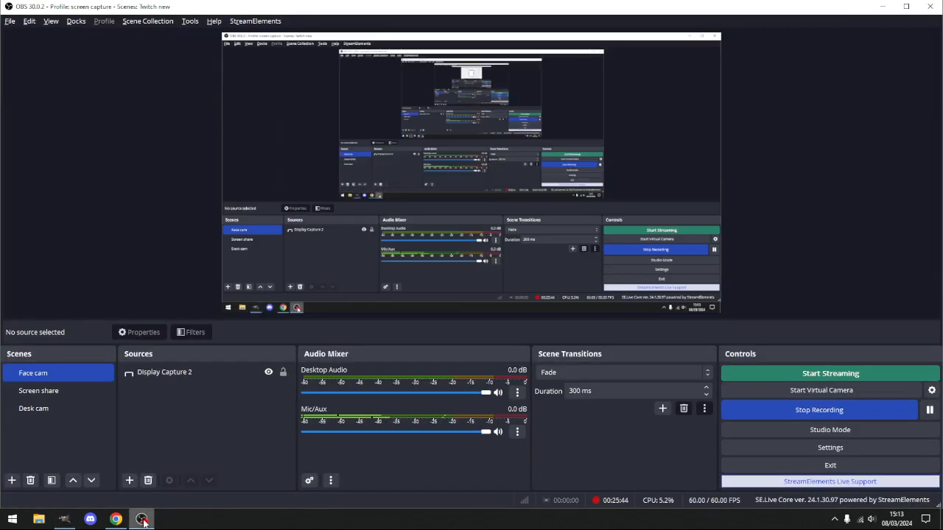